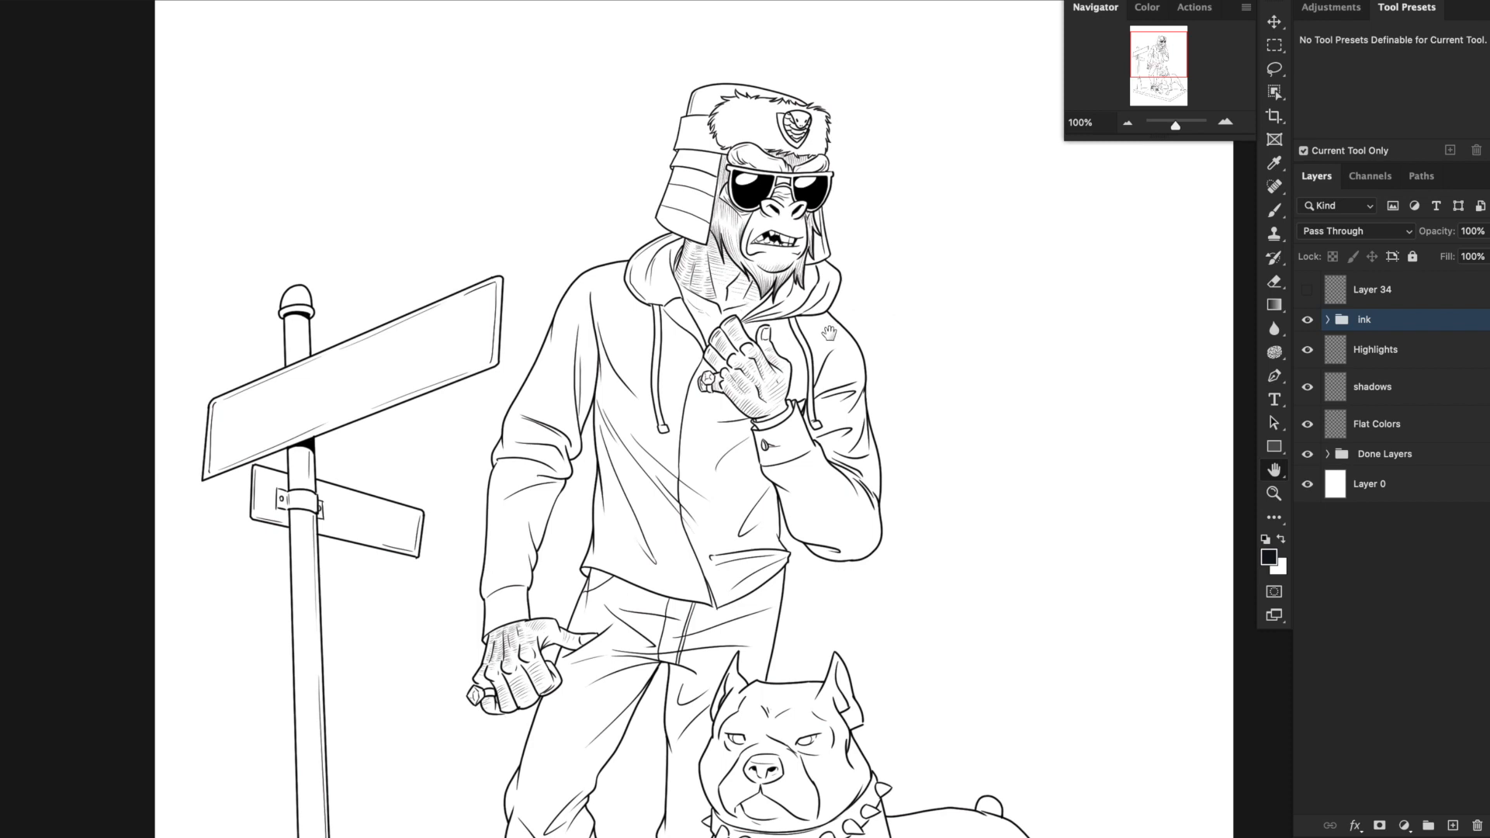
Mask the ink group to a rectangular area around the gorilla's head, raised hand and upper torso.
left_click(1273, 47)
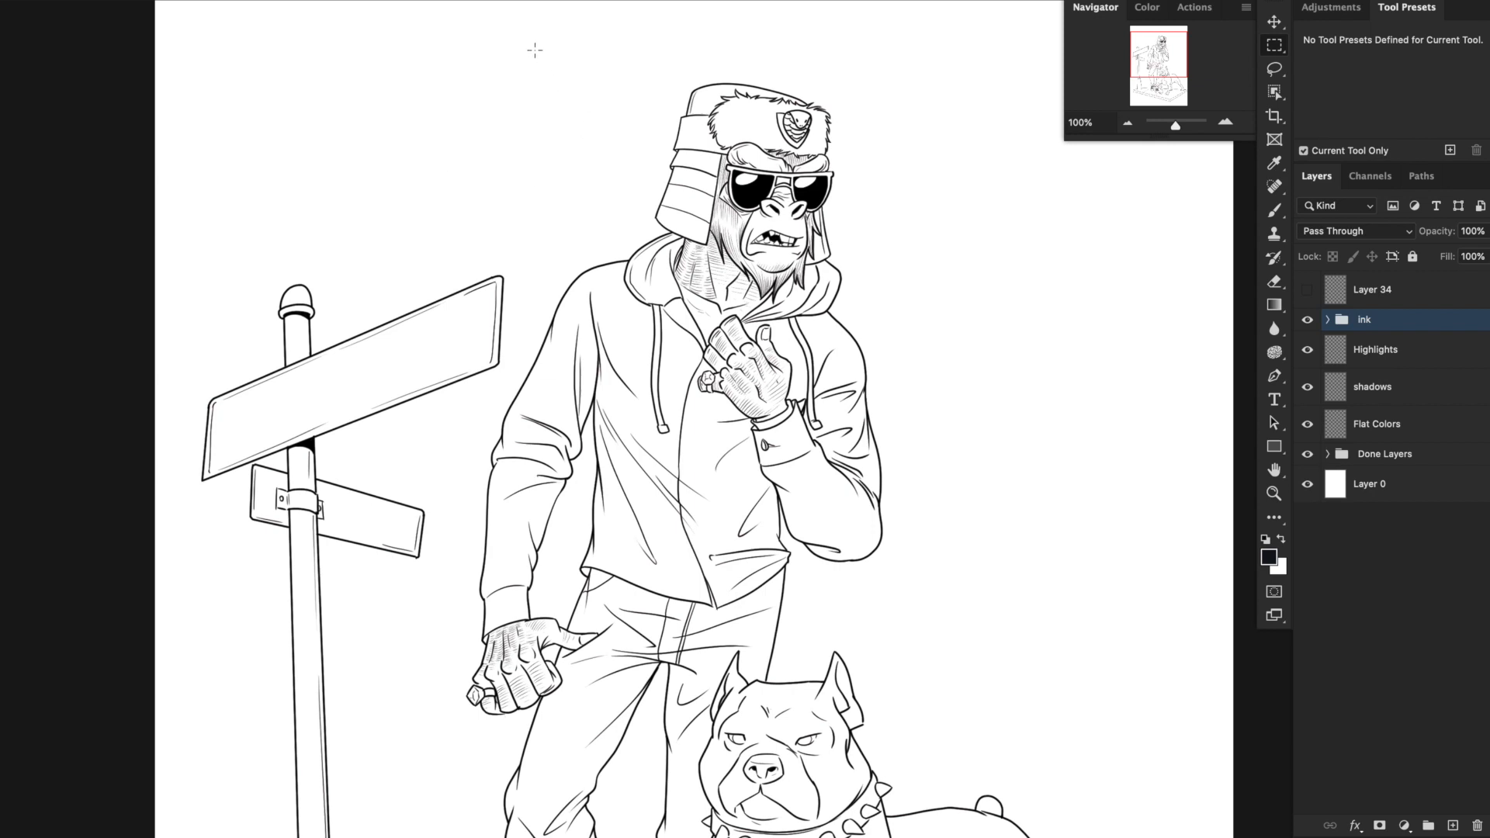
left_click_drag(510, 49, 942, 458)
left_click(1378, 827)
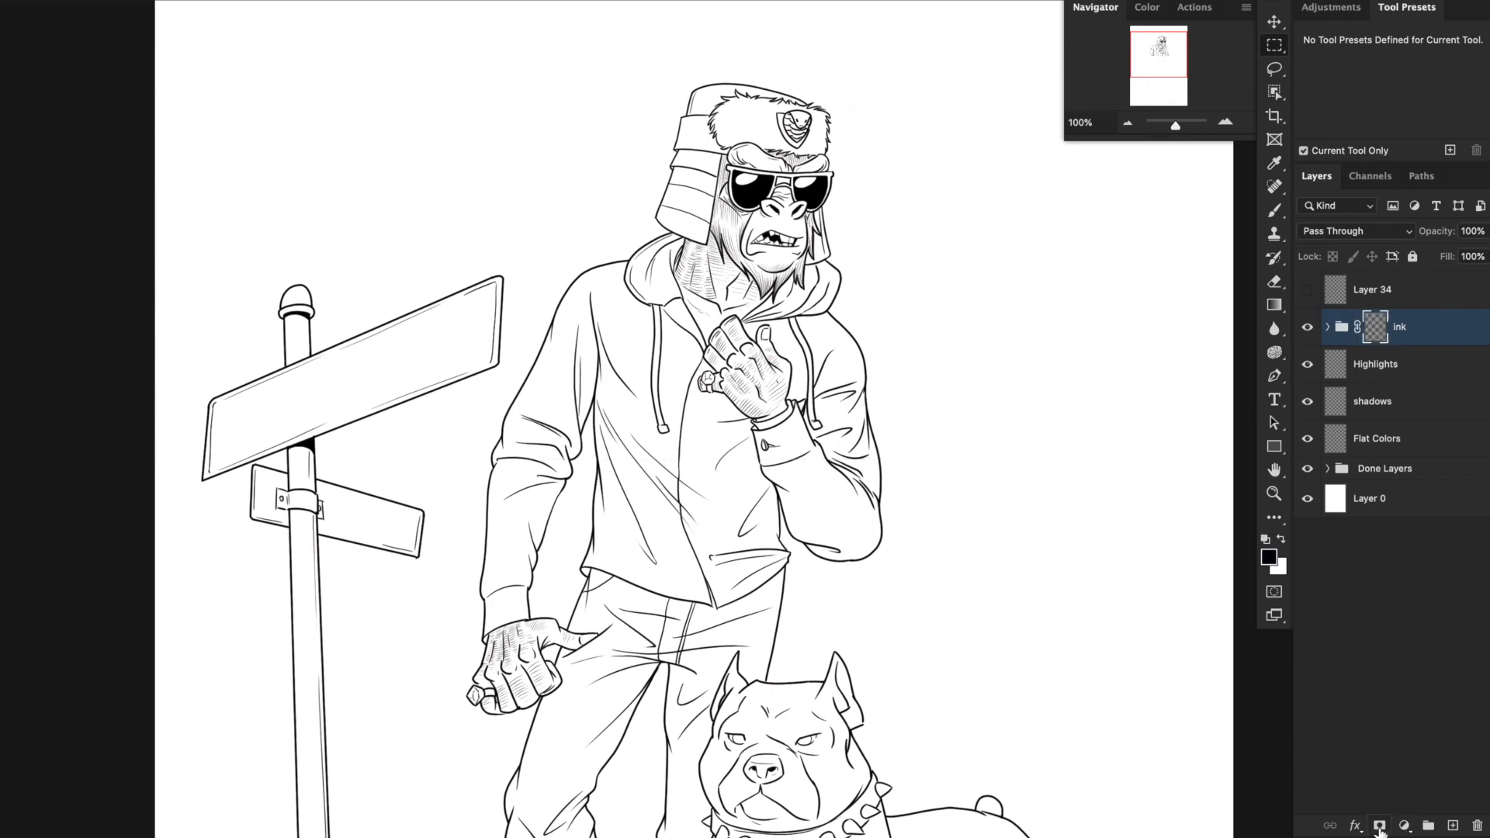
Select the gorilla's masked figure with the Lasso tool, tracing the outer contour of hat, hood, shoulders and torso.
key("super+plus")
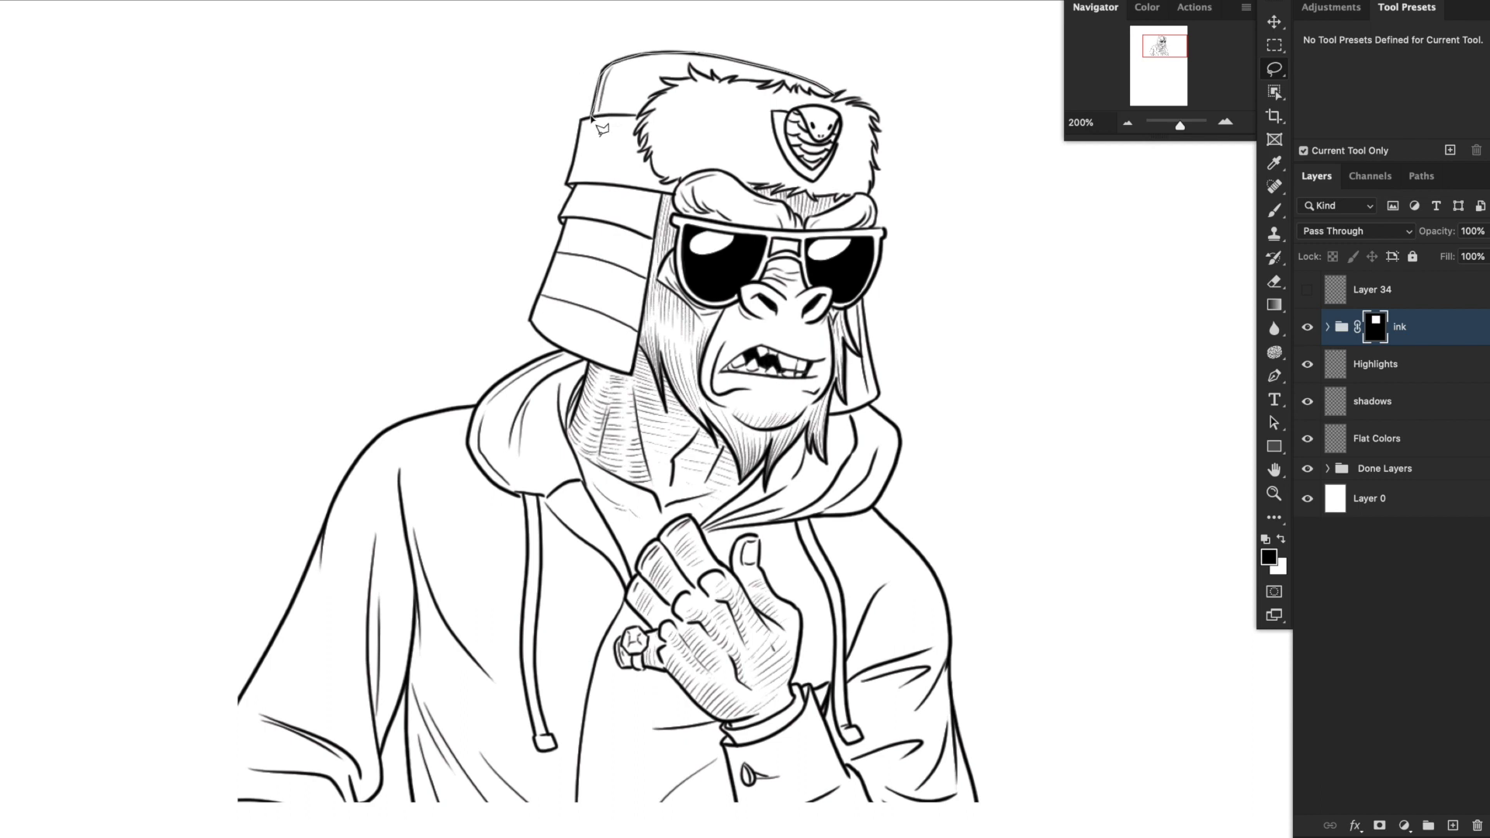
mouse_move(582, 122)
left_mouse_down()
mouse_move(477, 406)
mouse_move(694, 801)
left_mouse_up()
mouse_move(907, 787)
left_mouse_down()
mouse_move(900, 403)
mouse_move(838, 89)
left_mouse_up()
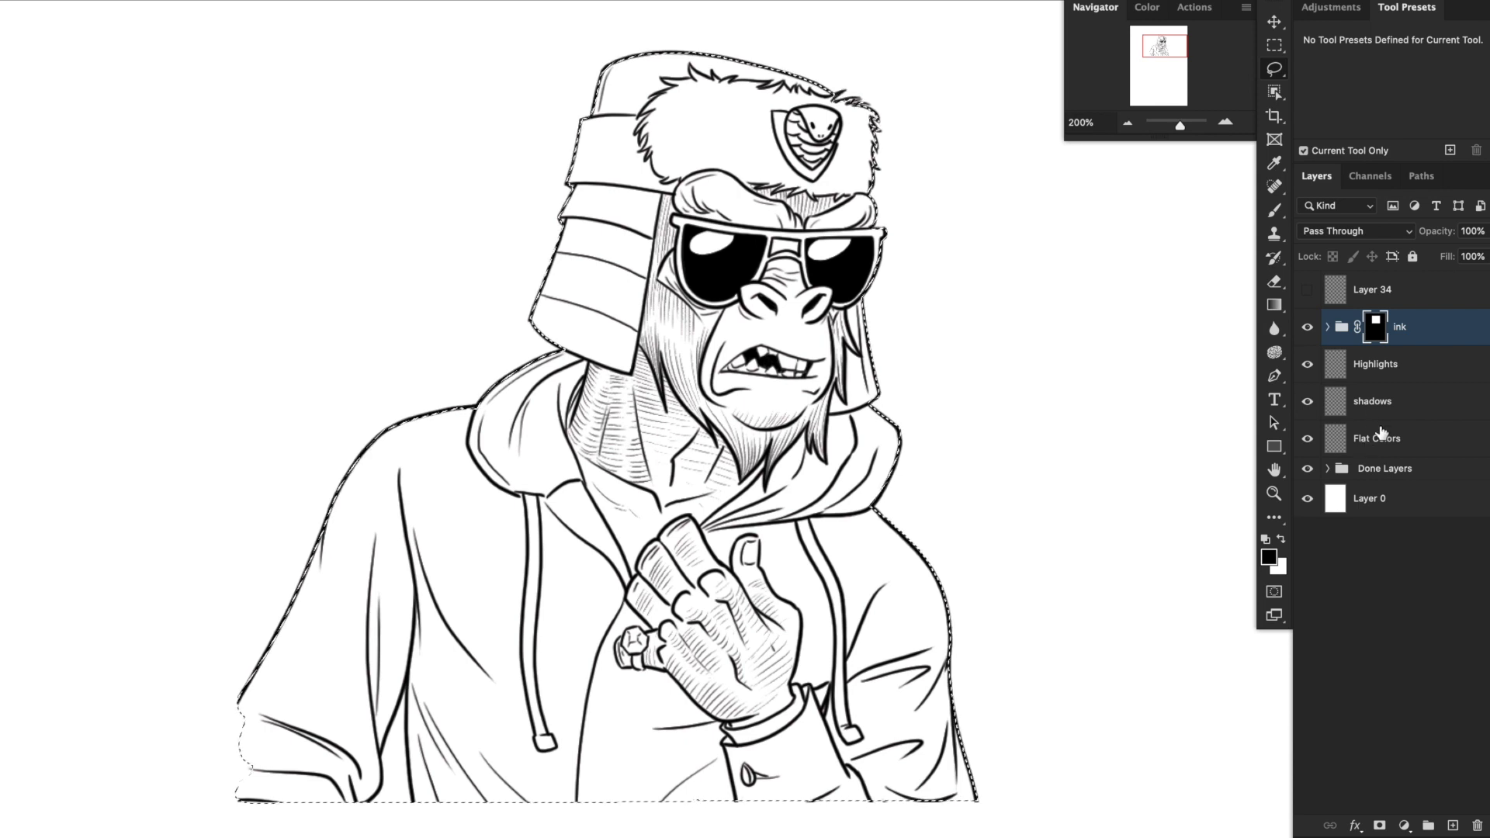
Fill the selected figure with dark blue #3e4764 on the Flat Colors layer and clear the selection.
left_click(1343, 448)
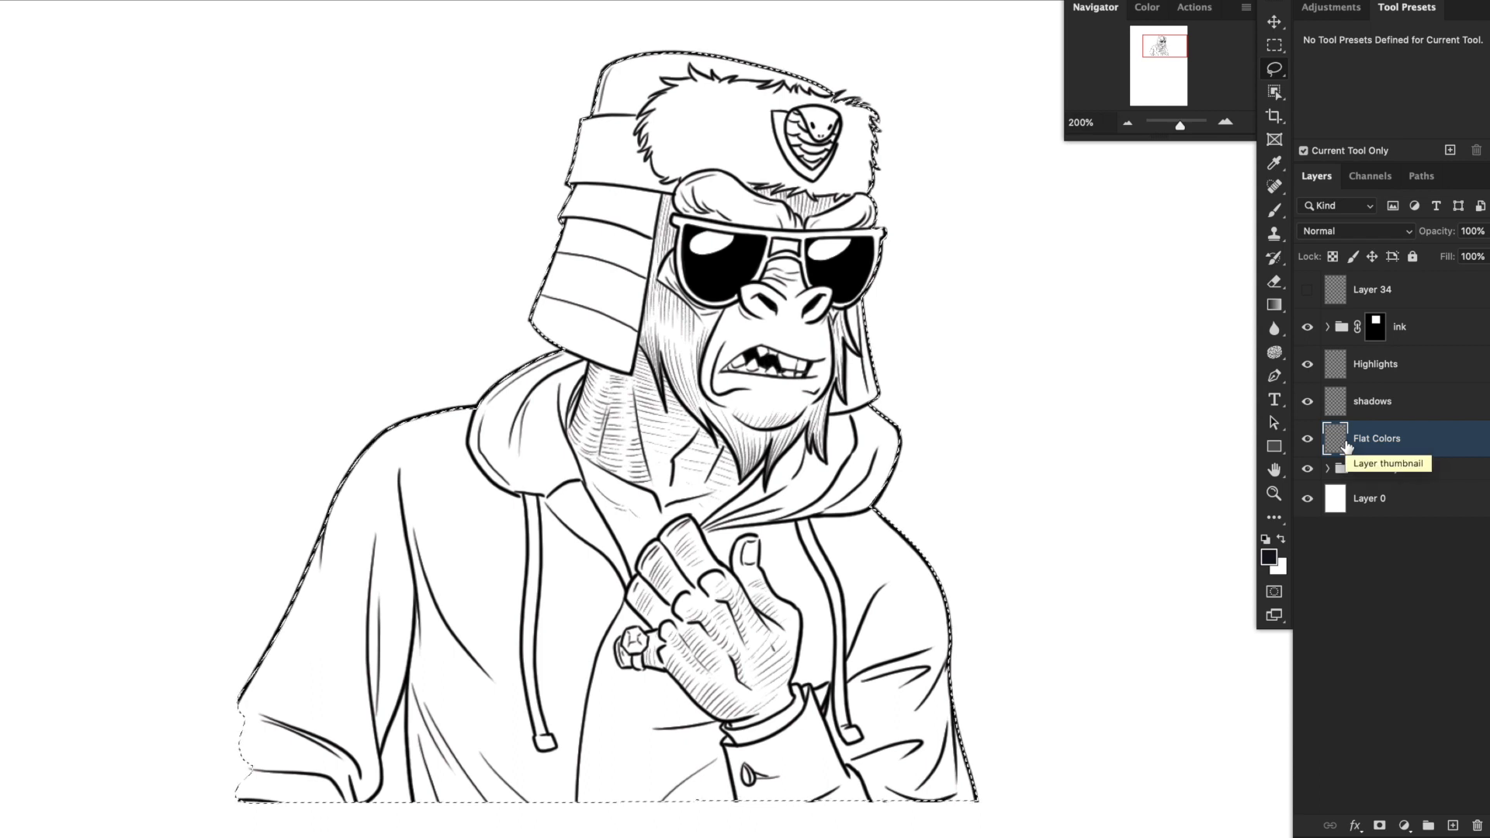
left_click(1269, 557)
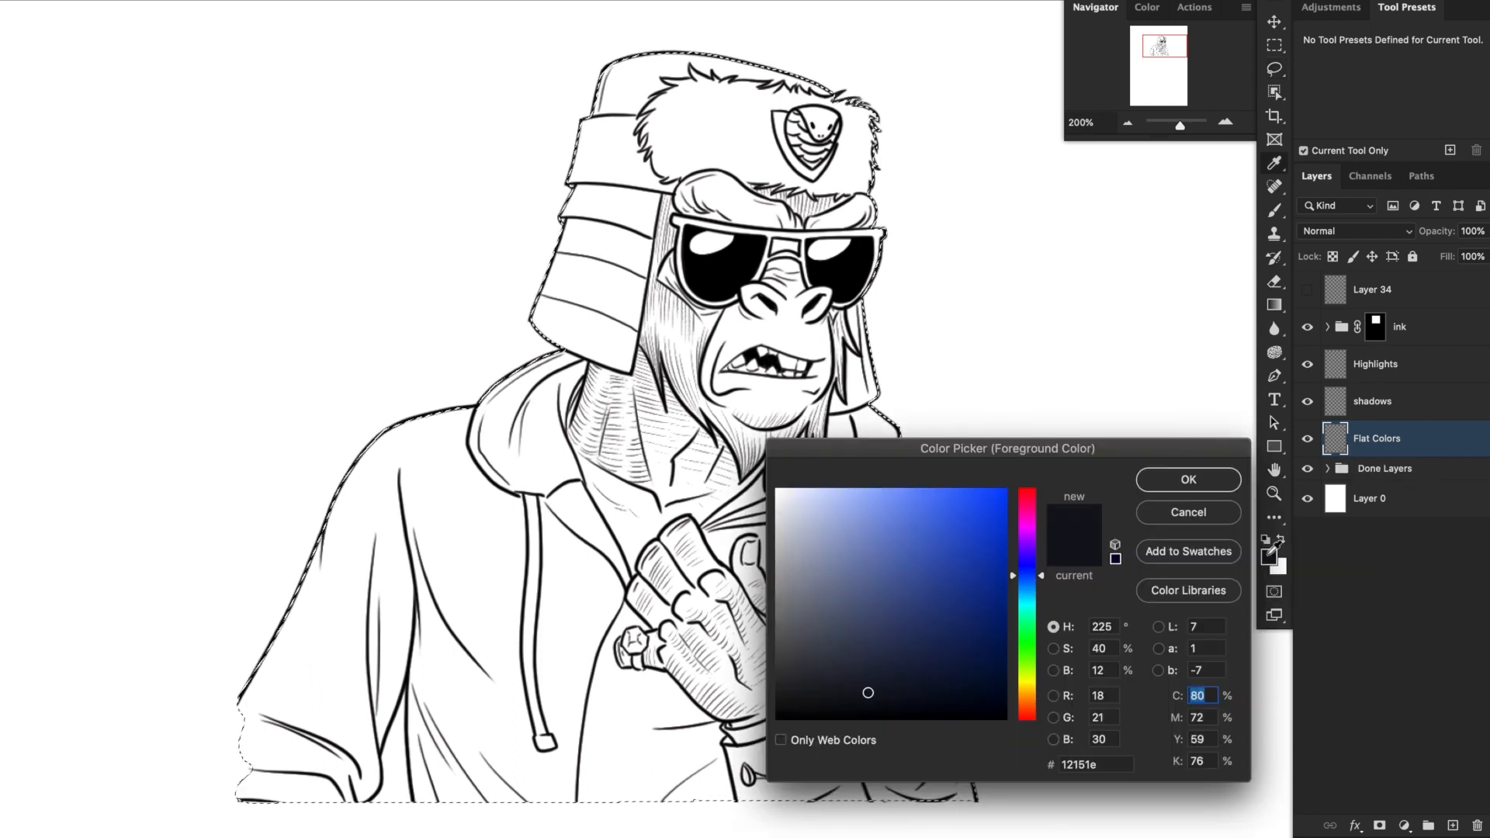
mouse_move(814, 633)
left_mouse_down()
mouse_move(792, 648)
mouse_move(826, 635)
left_mouse_up()
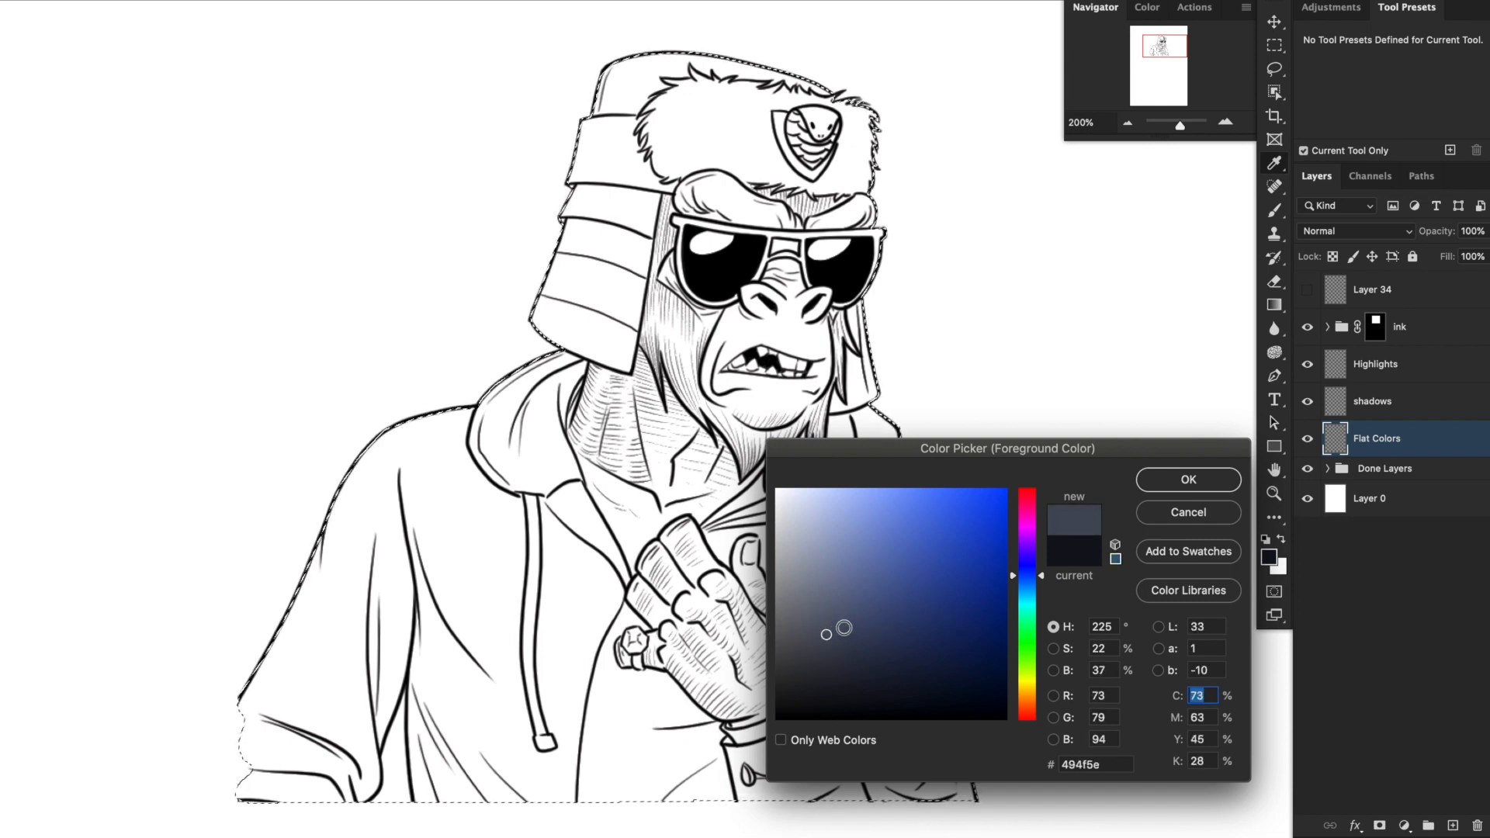
left_click(865, 613)
left_click(1198, 487)
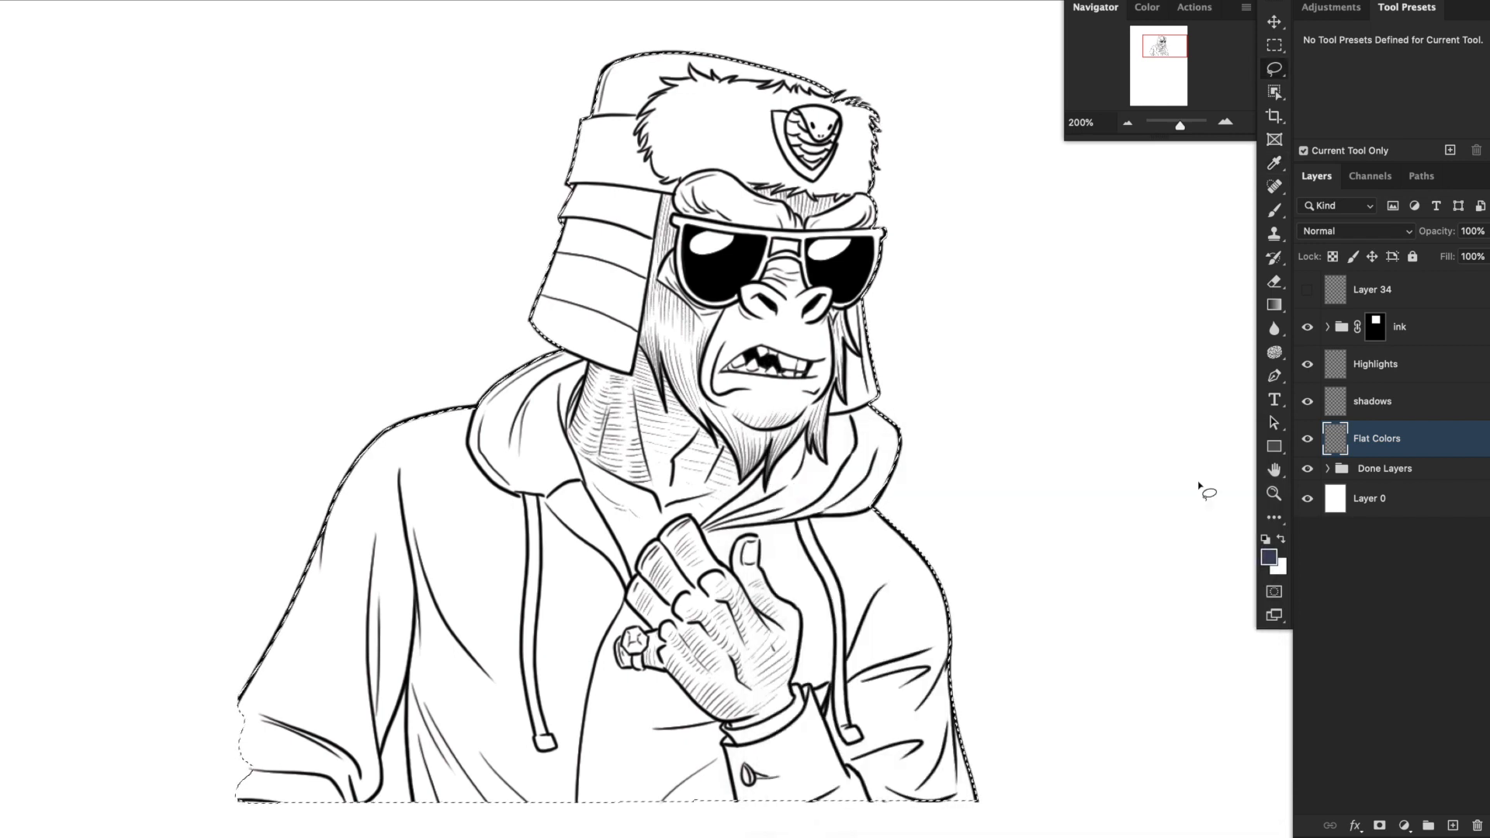
key("alt+BackSpace")
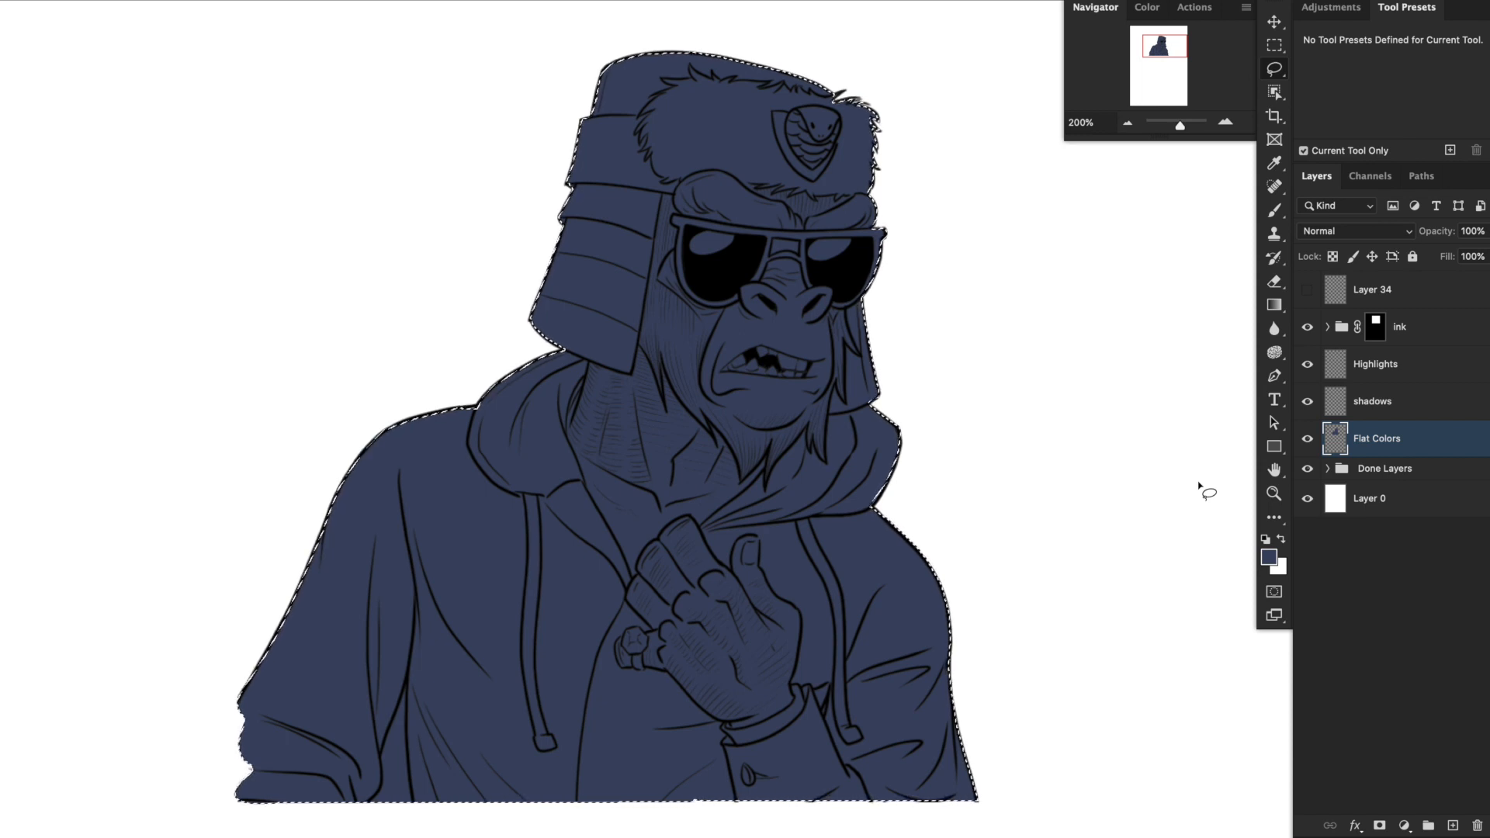
key("ctrl+d")
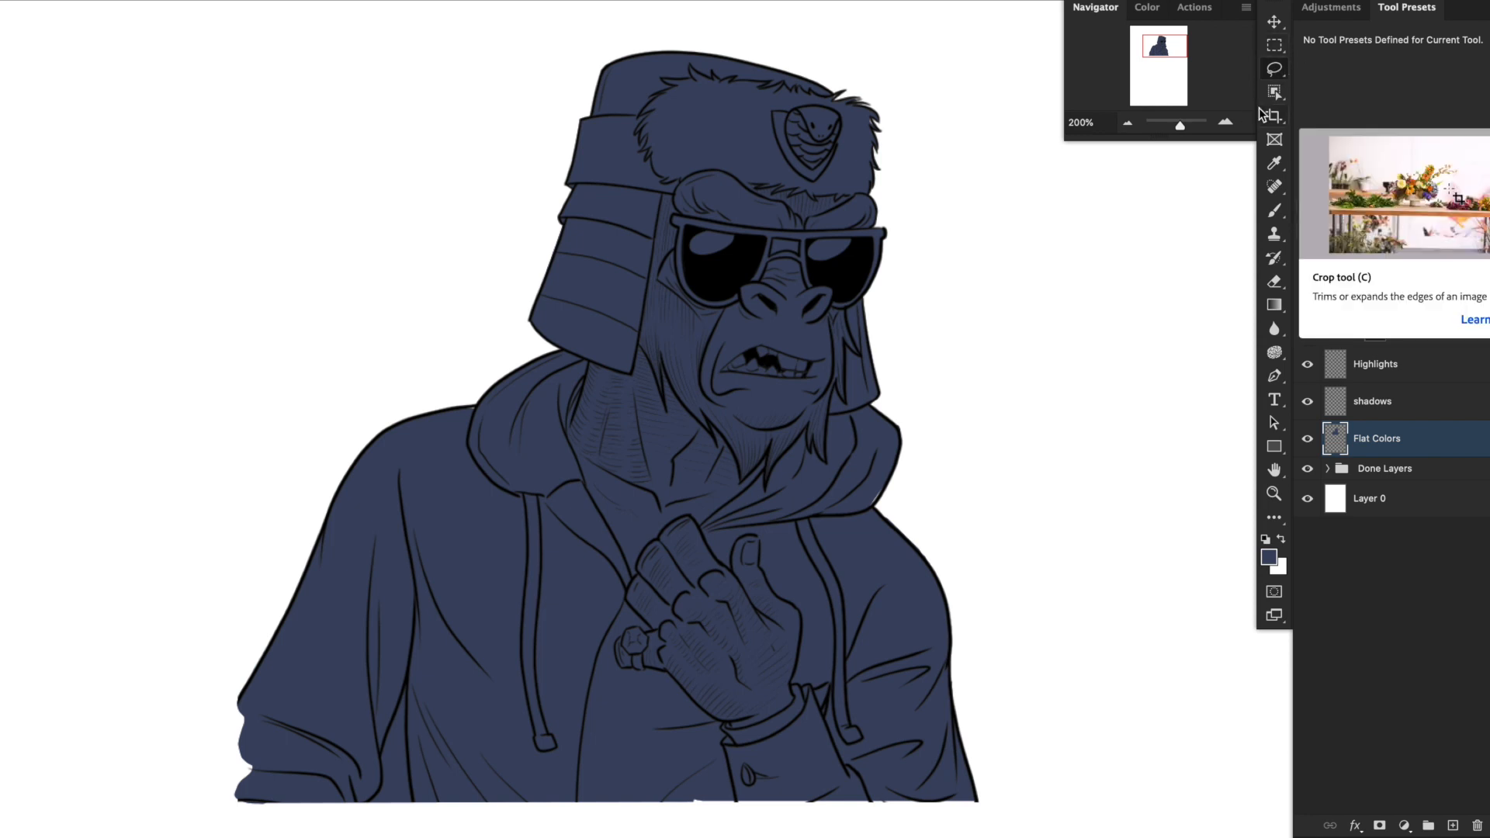
Lasso the gorilla's bare face from the brows to the chin and add the exposed chest above the hand.
left_click(1226, 121)
left_click_drag(836, 359, 942, 597)
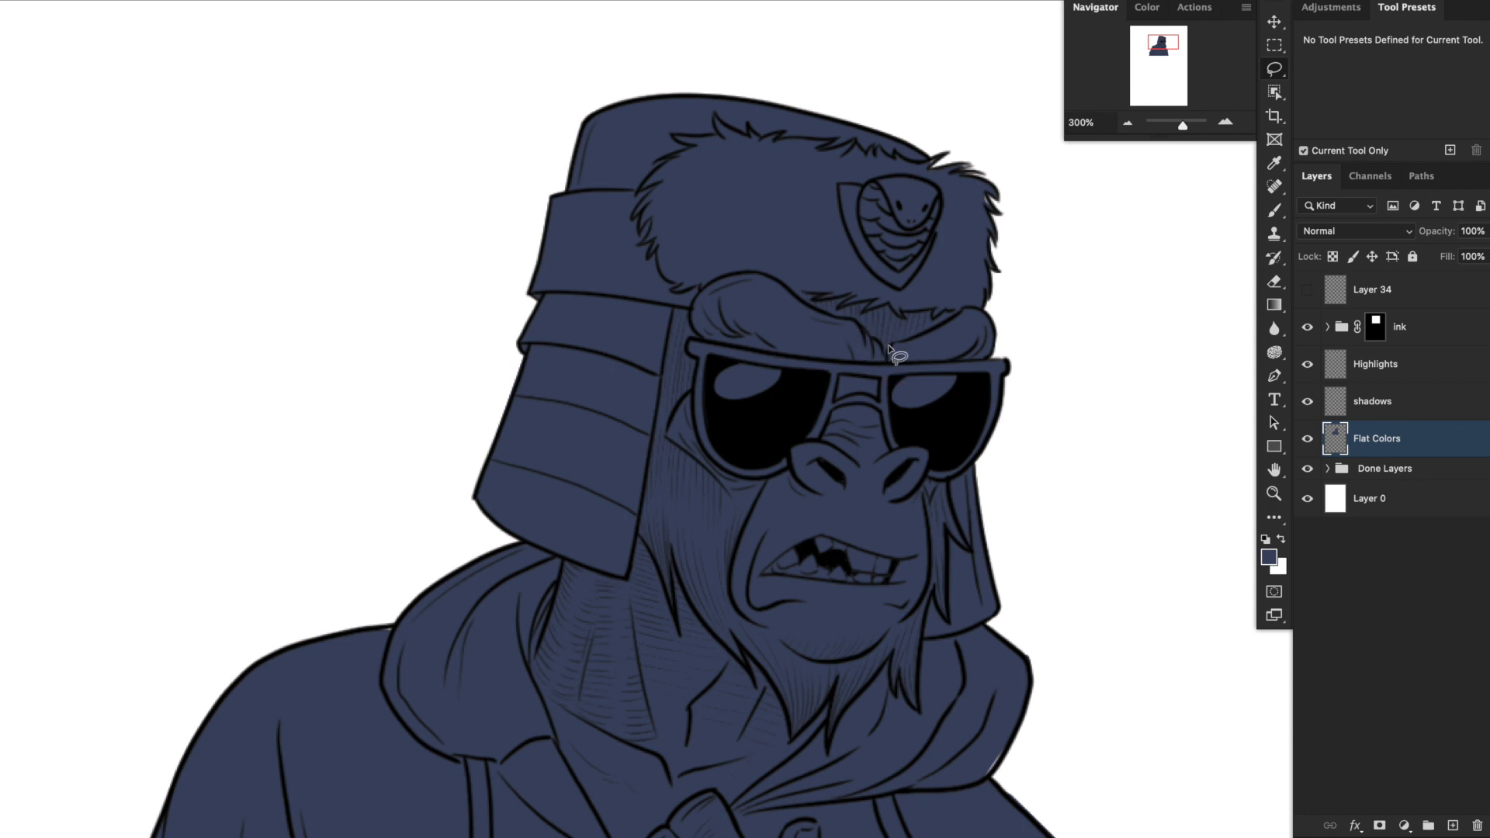
mouse_move(889, 358)
left_mouse_down()
mouse_move(760, 271)
mouse_move(715, 278)
mouse_move(688, 310)
mouse_move(700, 374)
mouse_move(667, 438)
mouse_move(740, 512)
mouse_move(731, 587)
mouse_move(749, 621)
mouse_move(806, 663)
mouse_move(854, 661)
mouse_move(896, 614)
mouse_move(901, 582)
mouse_move(919, 432)
mouse_move(894, 345)
mouse_move(971, 306)
mouse_move(991, 314)
mouse_move(924, 482)
mouse_move(921, 599)
mouse_move(841, 661)
left_mouse_up()
left_click_drag(950, 648, 967, 299)
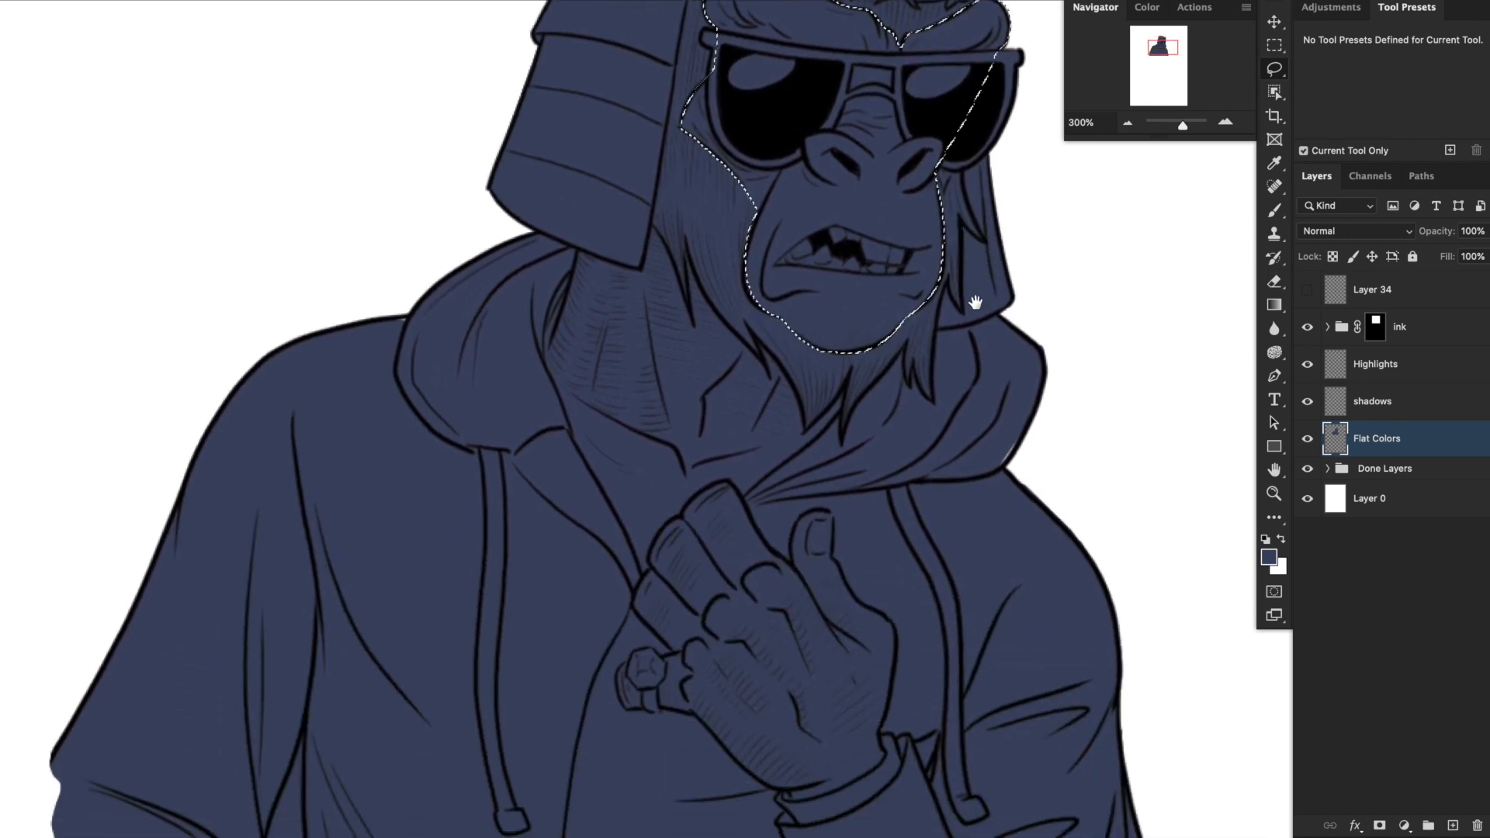
left_click_drag(957, 515, 970, 412)
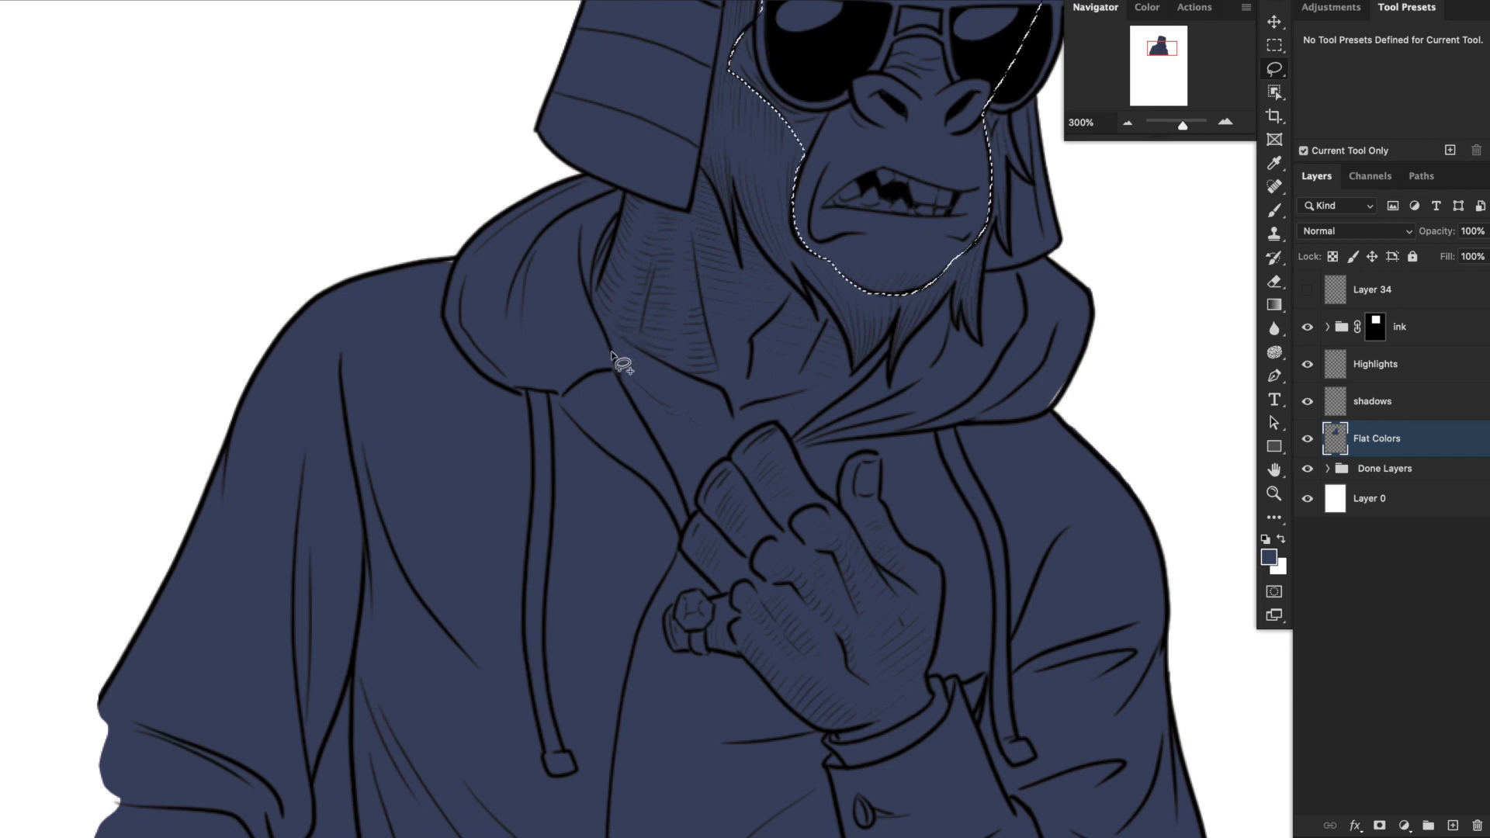
mouse_move(597, 320)
left_mouse_down()
mouse_move(620, 349)
mouse_move(715, 386)
mouse_move(734, 419)
mouse_move(863, 374)
mouse_move(791, 439)
mouse_move(779, 422)
mouse_move(746, 426)
mouse_move(692, 519)
mouse_move(615, 373)
mouse_move(615, 341)
left_mouse_up()
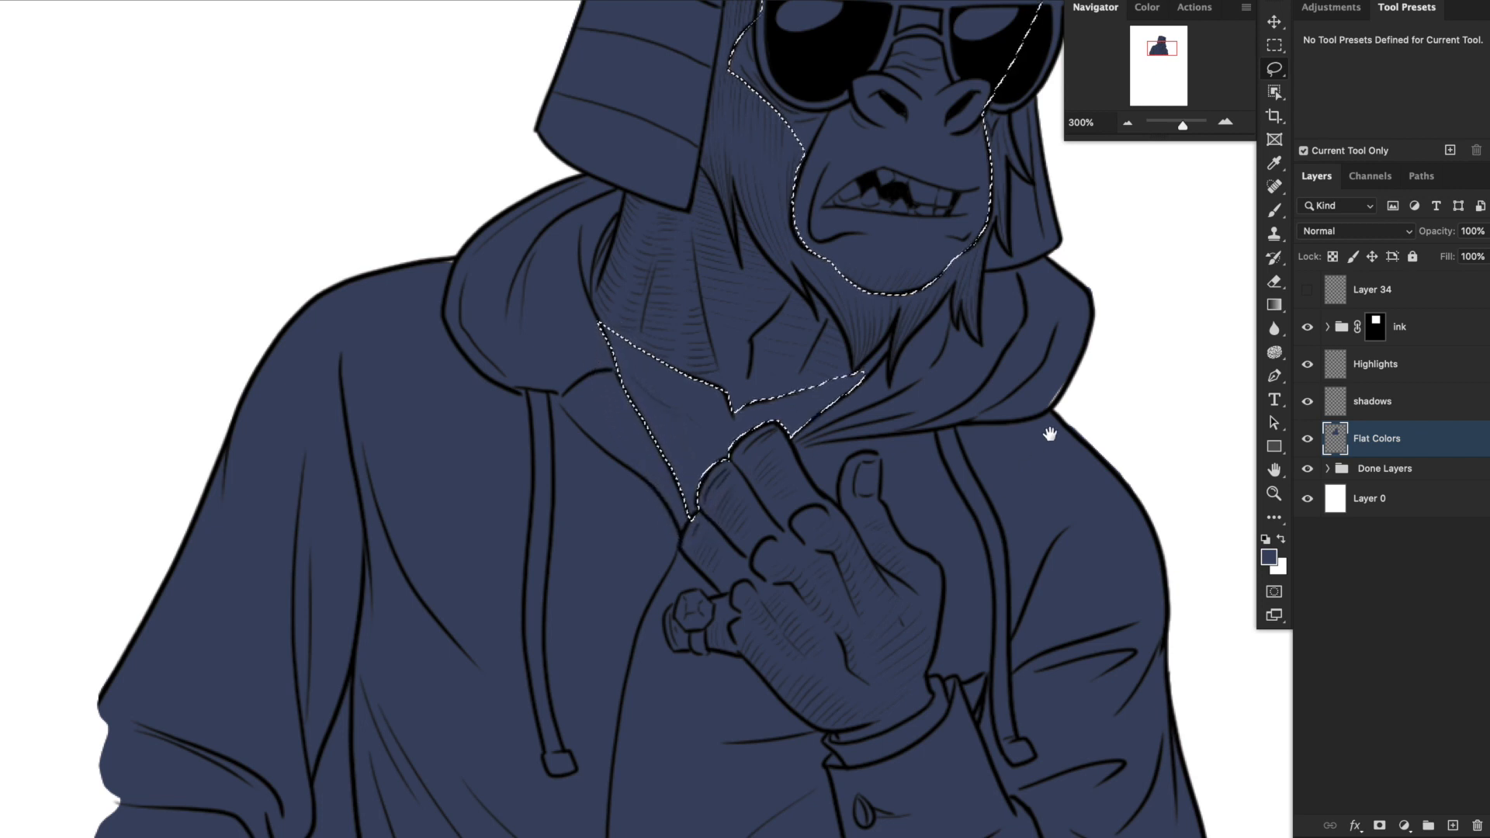
left_click_drag(1047, 426, 1009, 591)
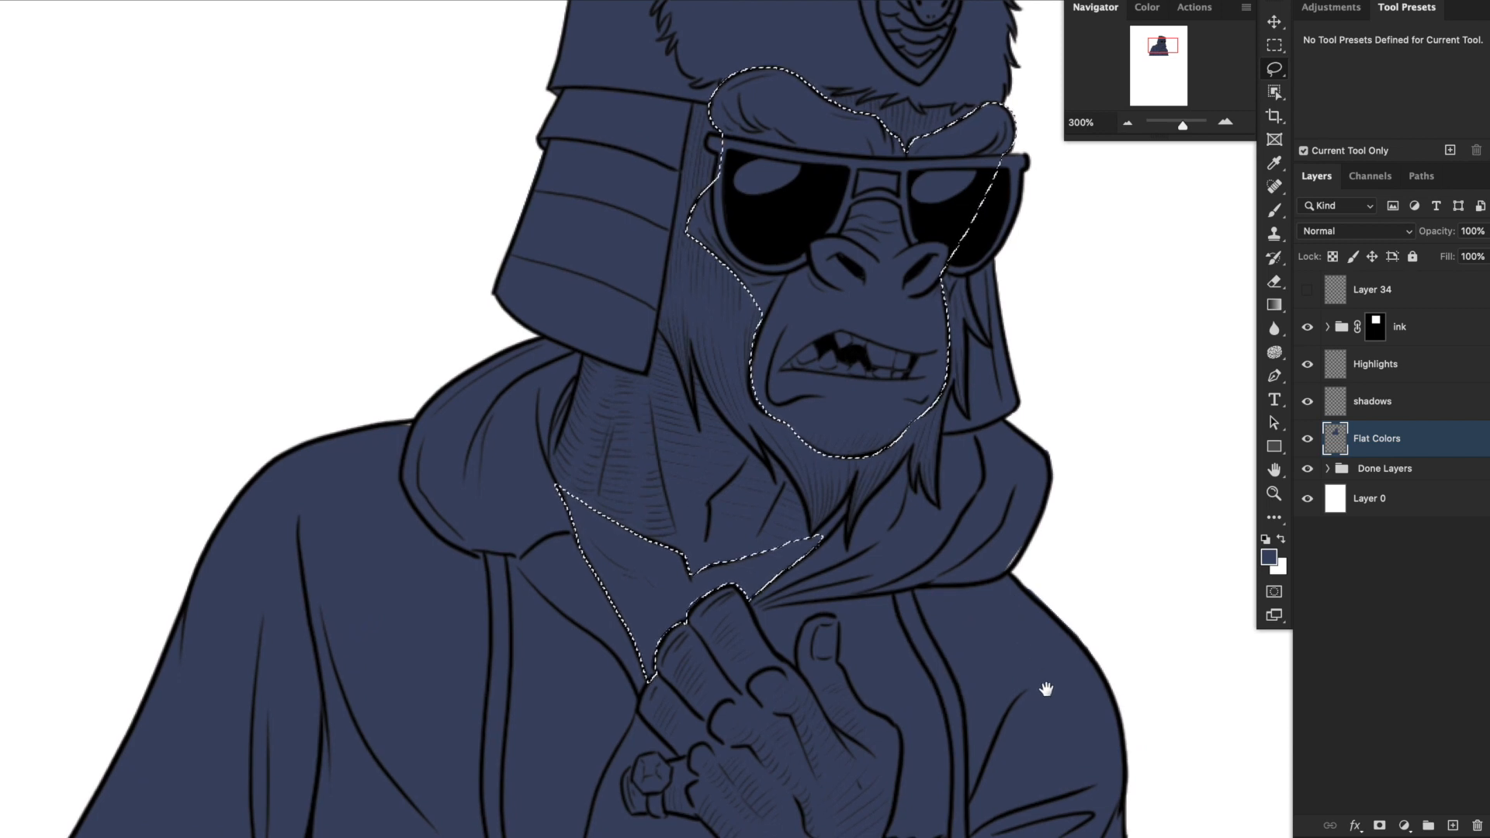
key("ctrl+d")
mouse_move(1047, 688)
left_mouse_down()
mouse_move(1031, 644)
mouse_move(1031, 399)
left_mouse_up()
key("ctrl+shift+d")
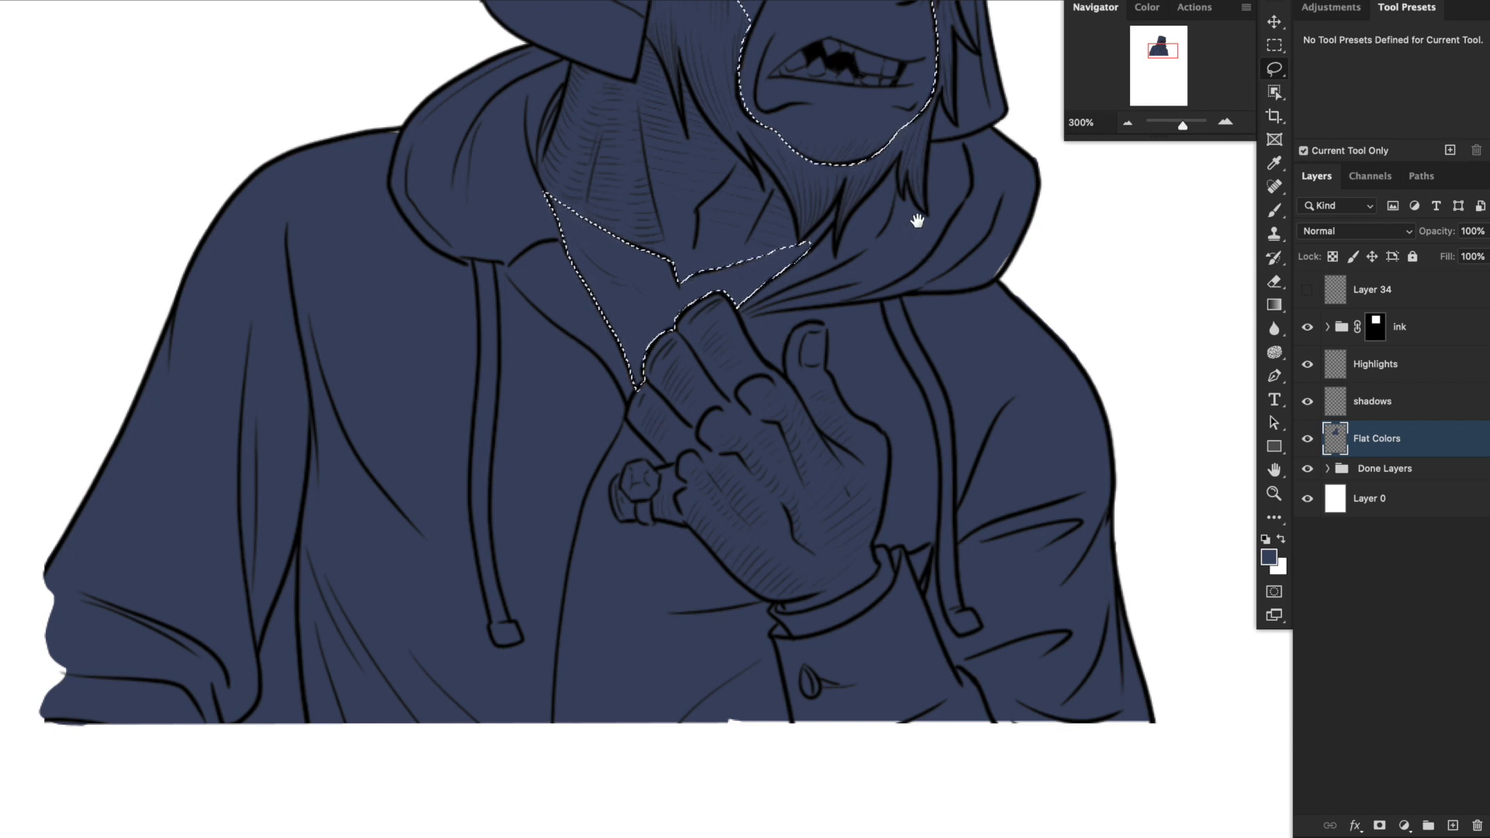
key("ctrl+d")
left_click_drag(913, 233, 830, 442)
key("ctrl+shift+d")
scroll(830, 443, "up", 5)
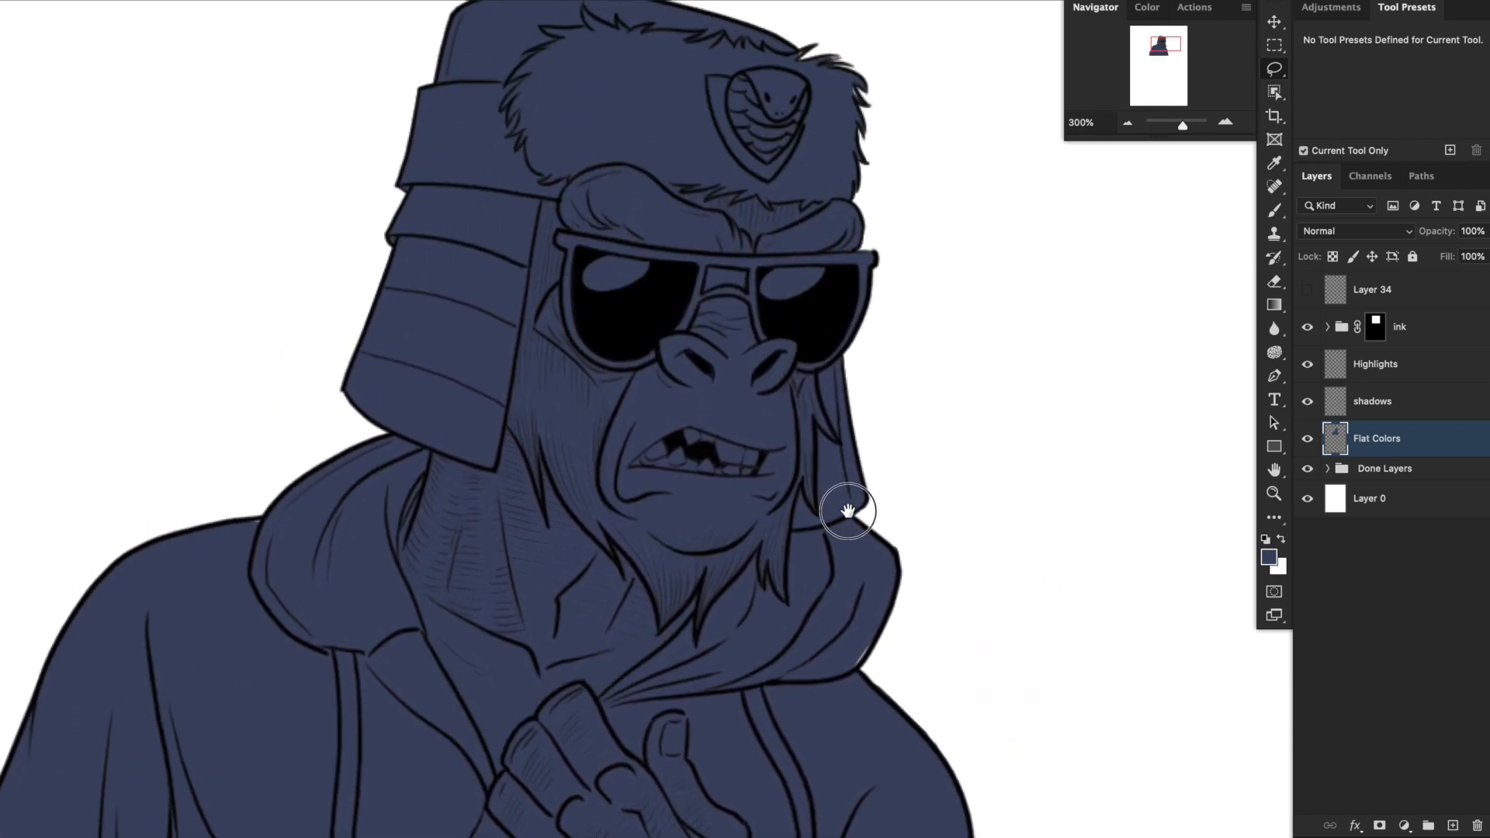
Fill the selected face and chest skin with lighter blue #617d97 and clear the selection.
left_click(1270, 556)
left_click_drag(1035, 449, 1132, 431)
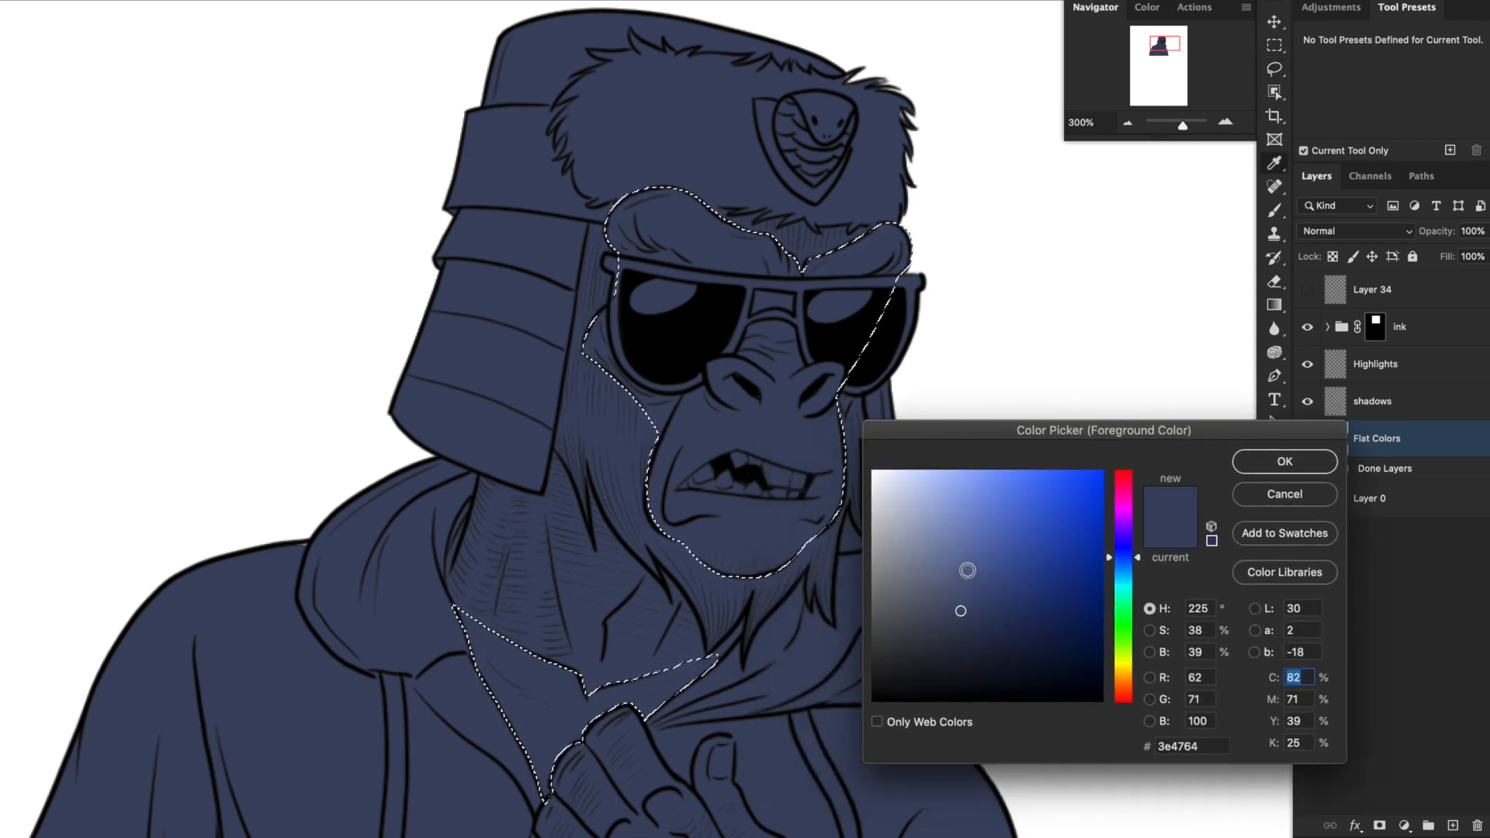
left_click(954, 564)
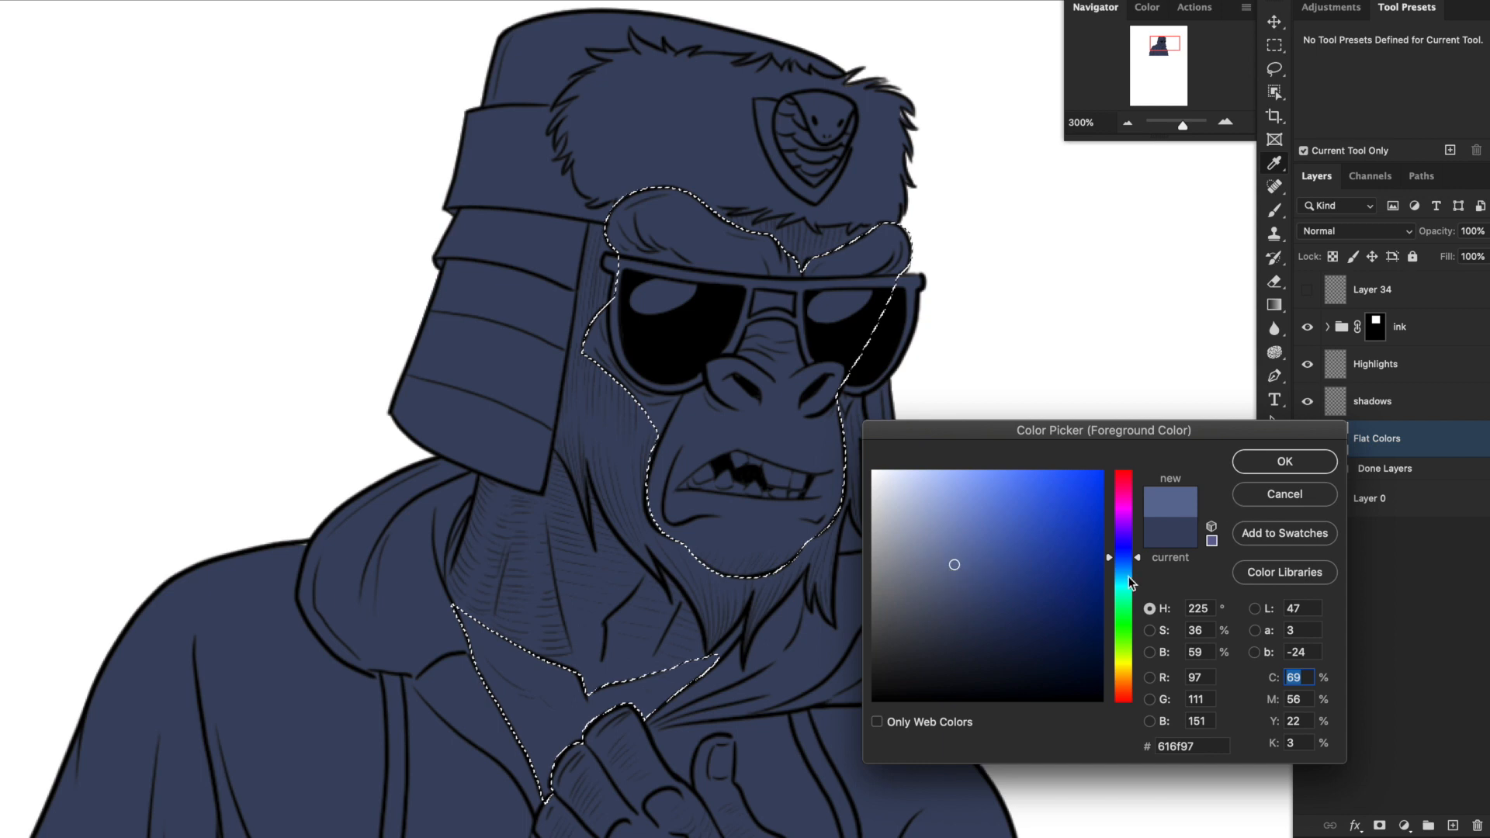
left_click_drag(1121, 574, 1112, 570)
key("Return")
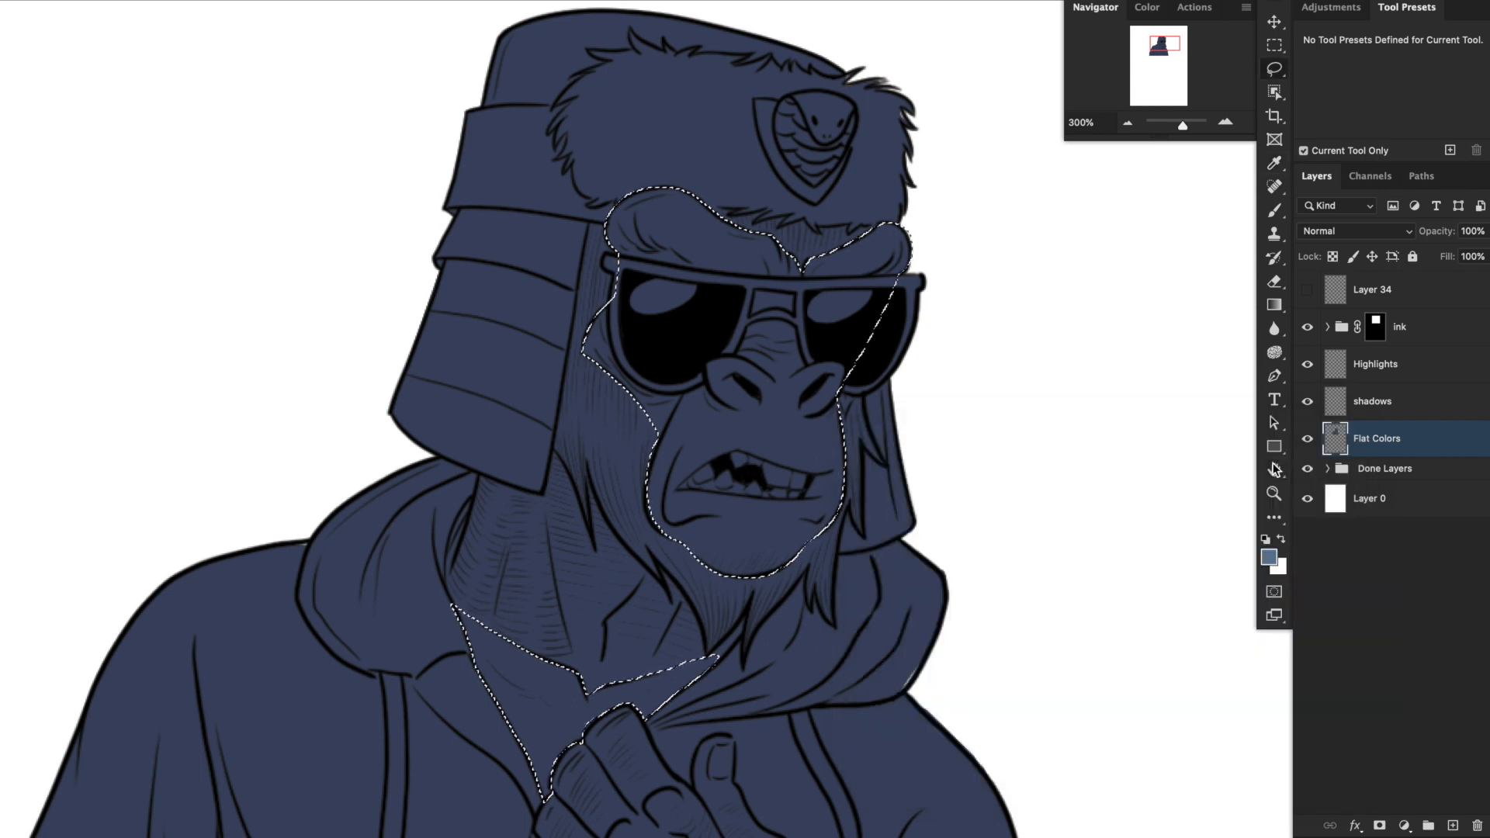
key("alt+BackSpace")
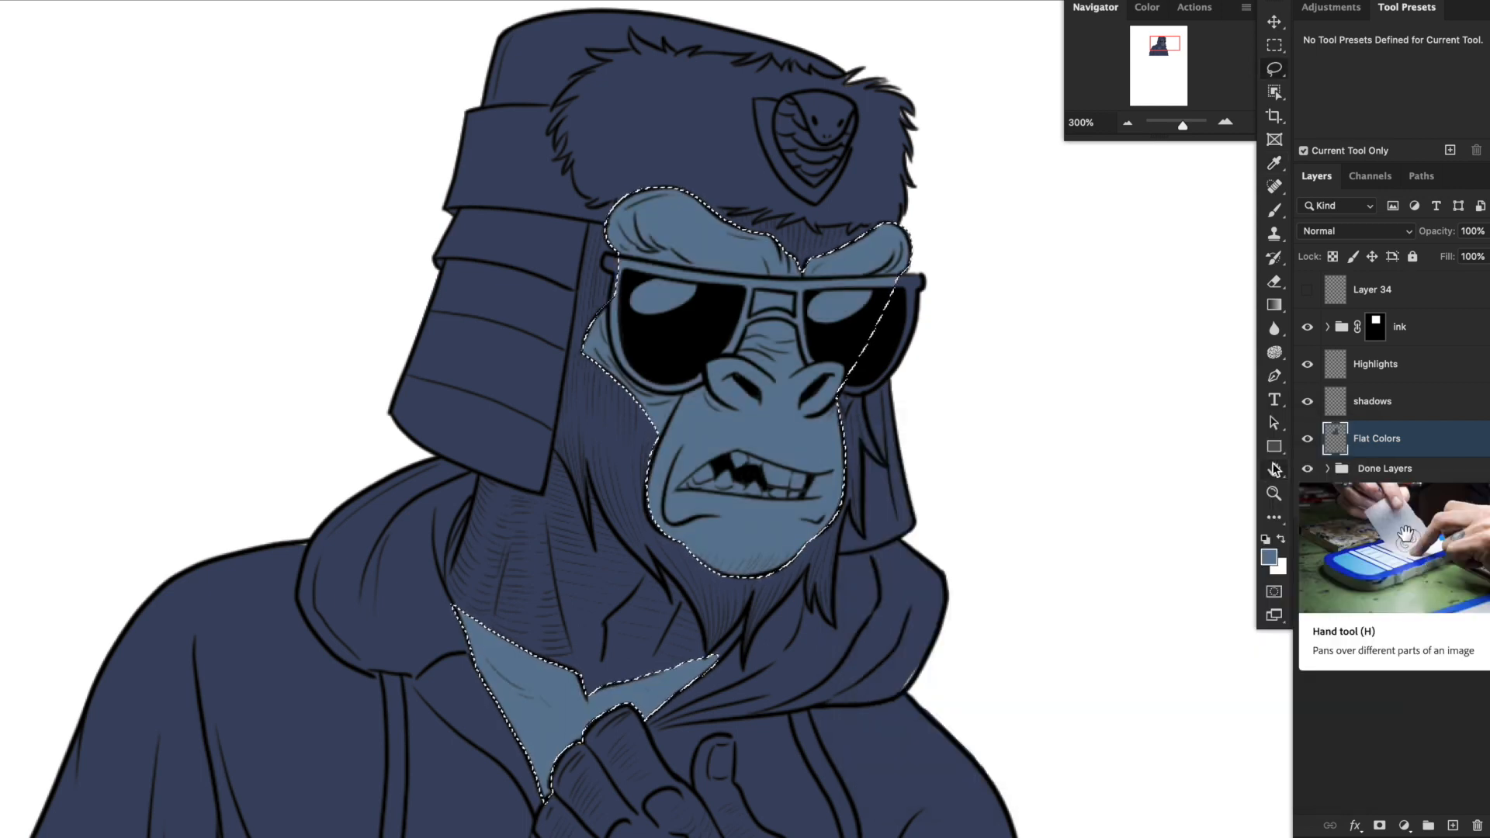
key("ctrl+d")
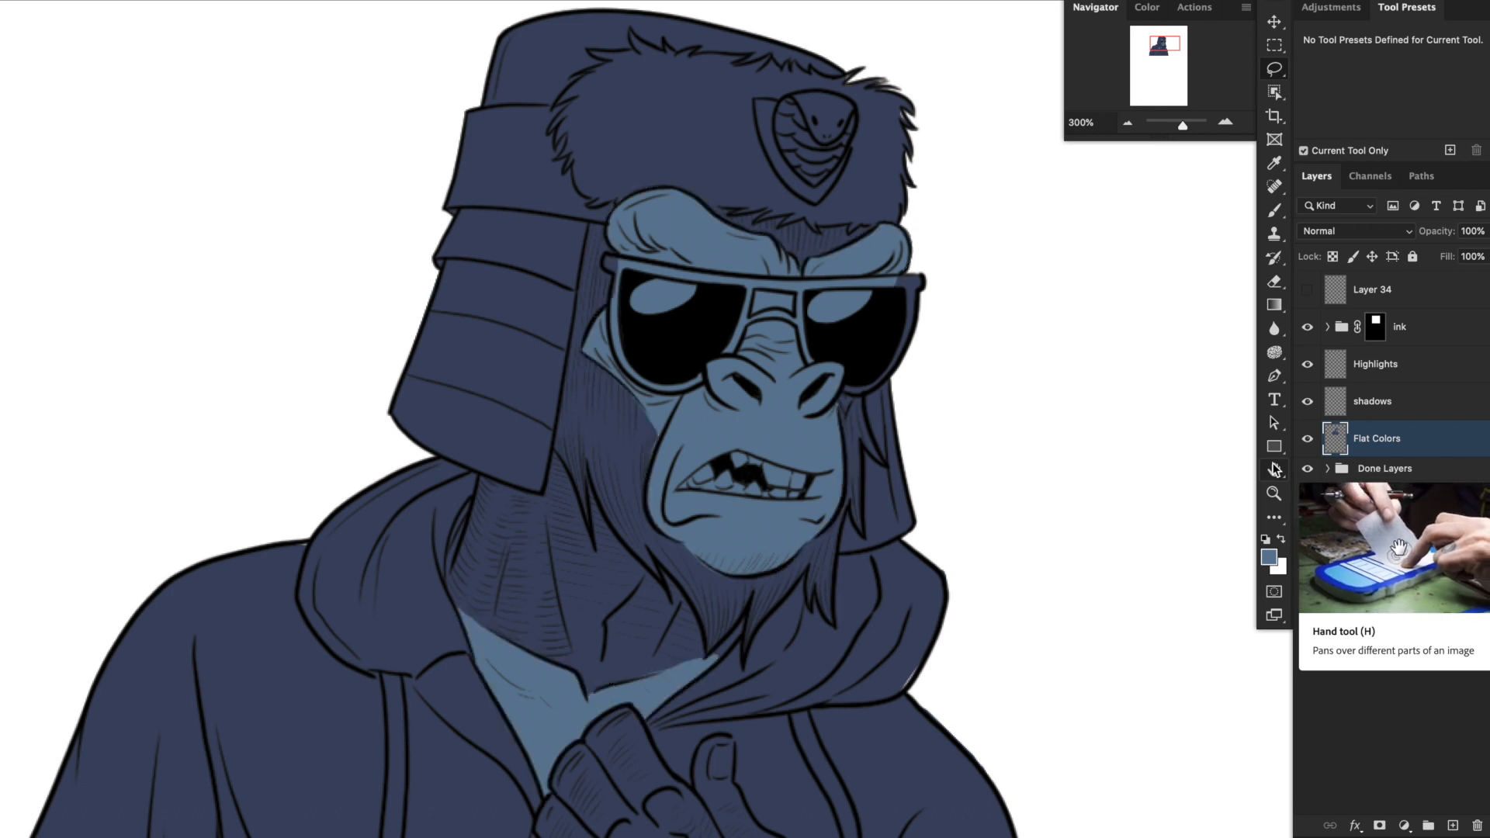
Lasso the teeth and gums inside the gorilla's open mouth, leaving out the black gap.
left_click_drag(947, 466, 948, 370)
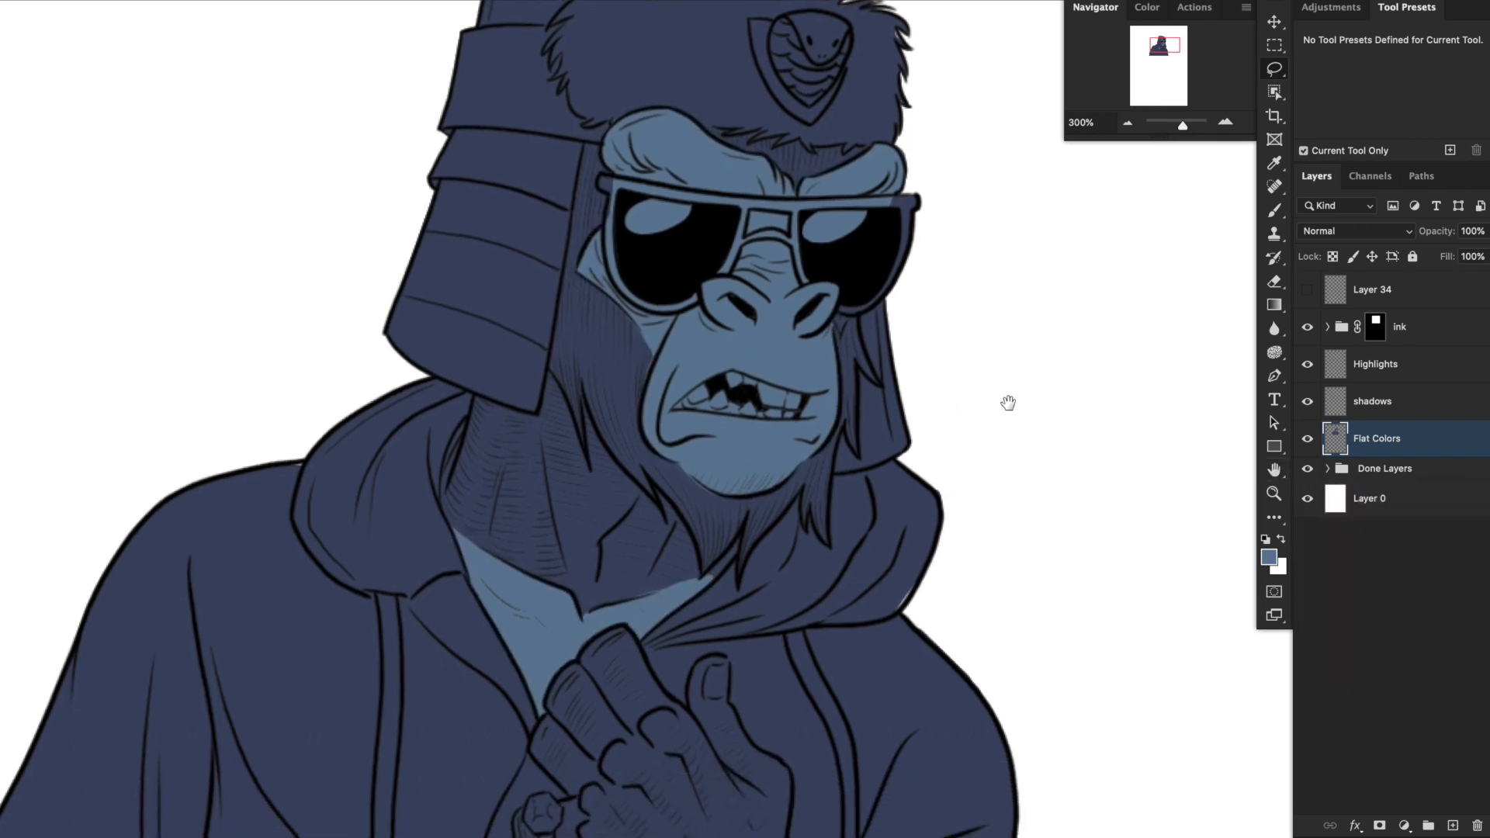
left_click_drag(976, 444, 1006, 480)
left_click(1229, 122)
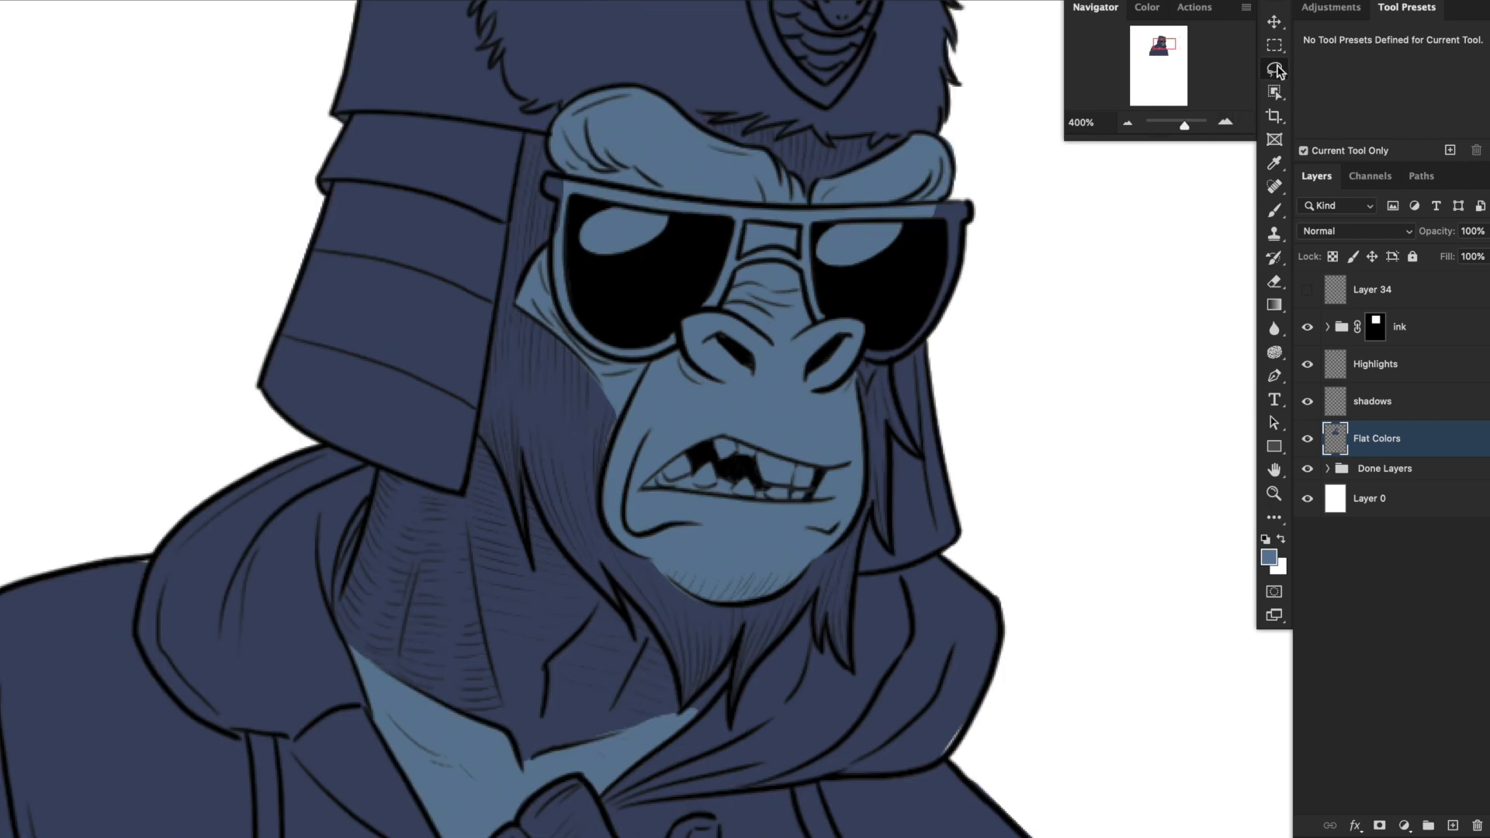
left_click_drag(835, 494, 944, 488)
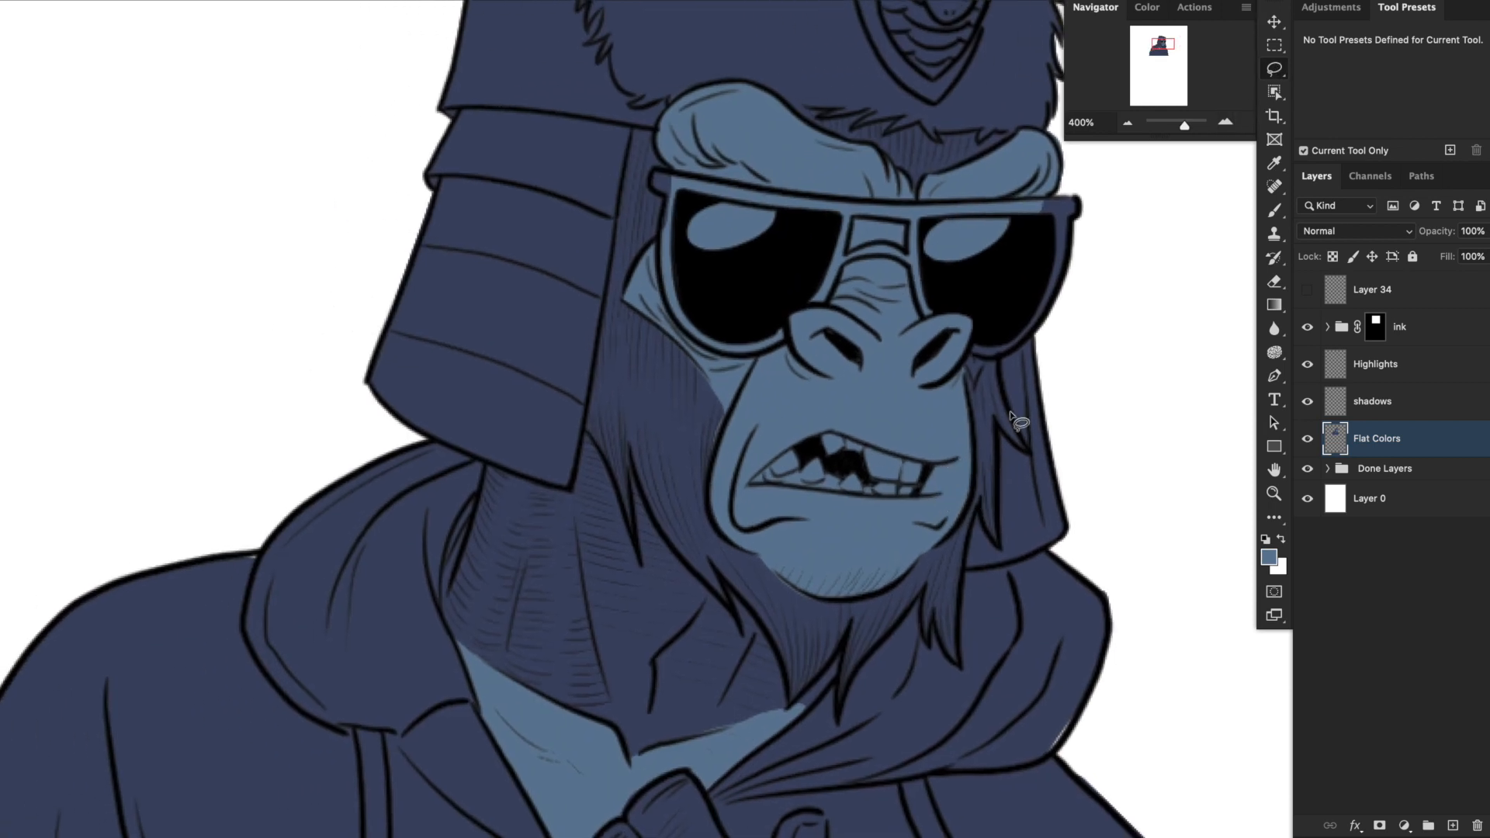
left_click(748, 484)
mouse_move(792, 448)
left_mouse_down()
mouse_move(802, 467)
mouse_move(856, 466)
left_mouse_up()
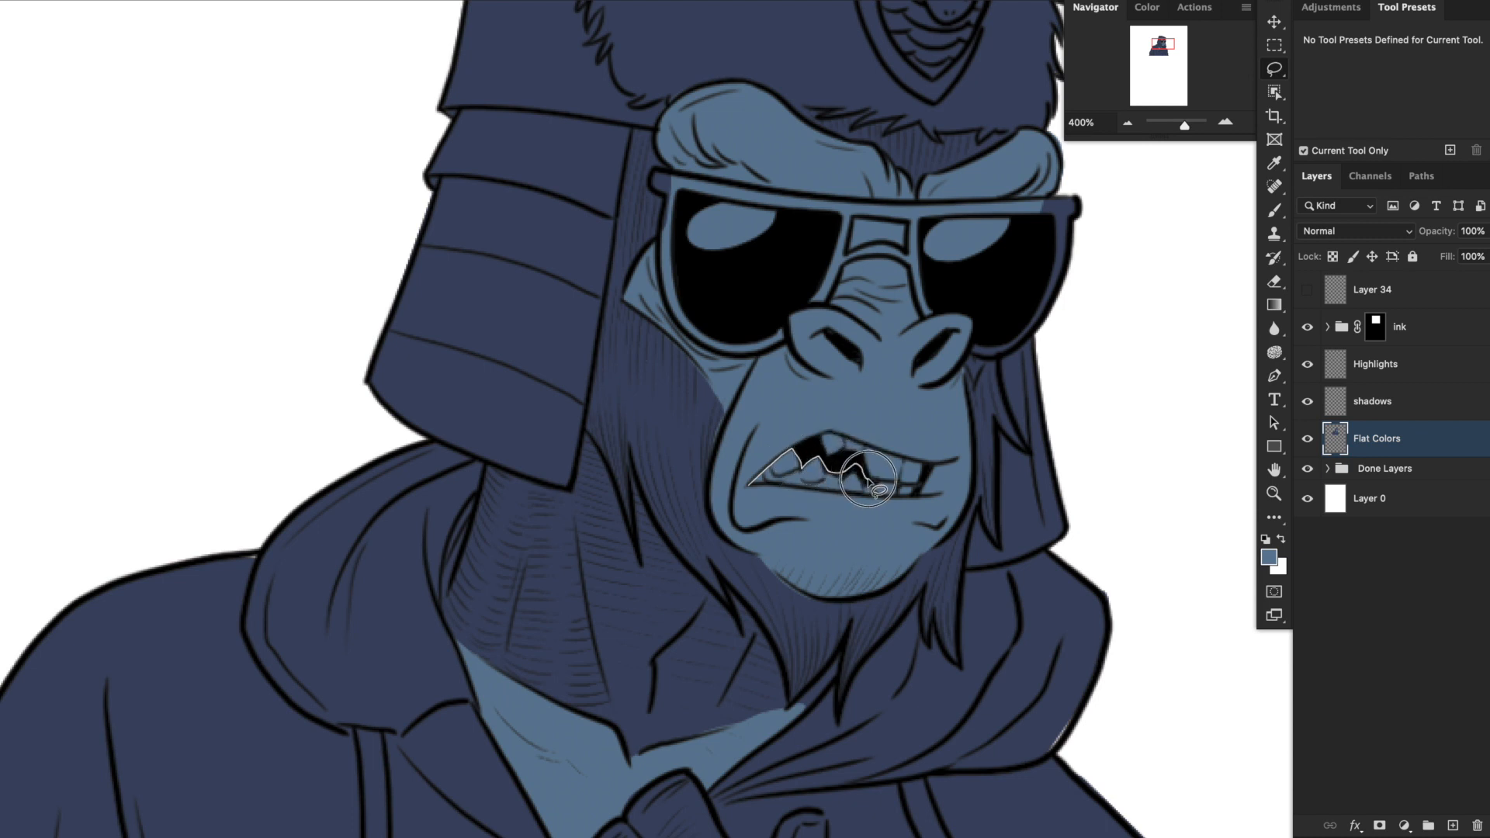
mouse_move(867, 483)
left_mouse_down()
mouse_move(815, 450)
mouse_move(927, 466)
mouse_move(915, 497)
mouse_move(870, 501)
left_mouse_up()
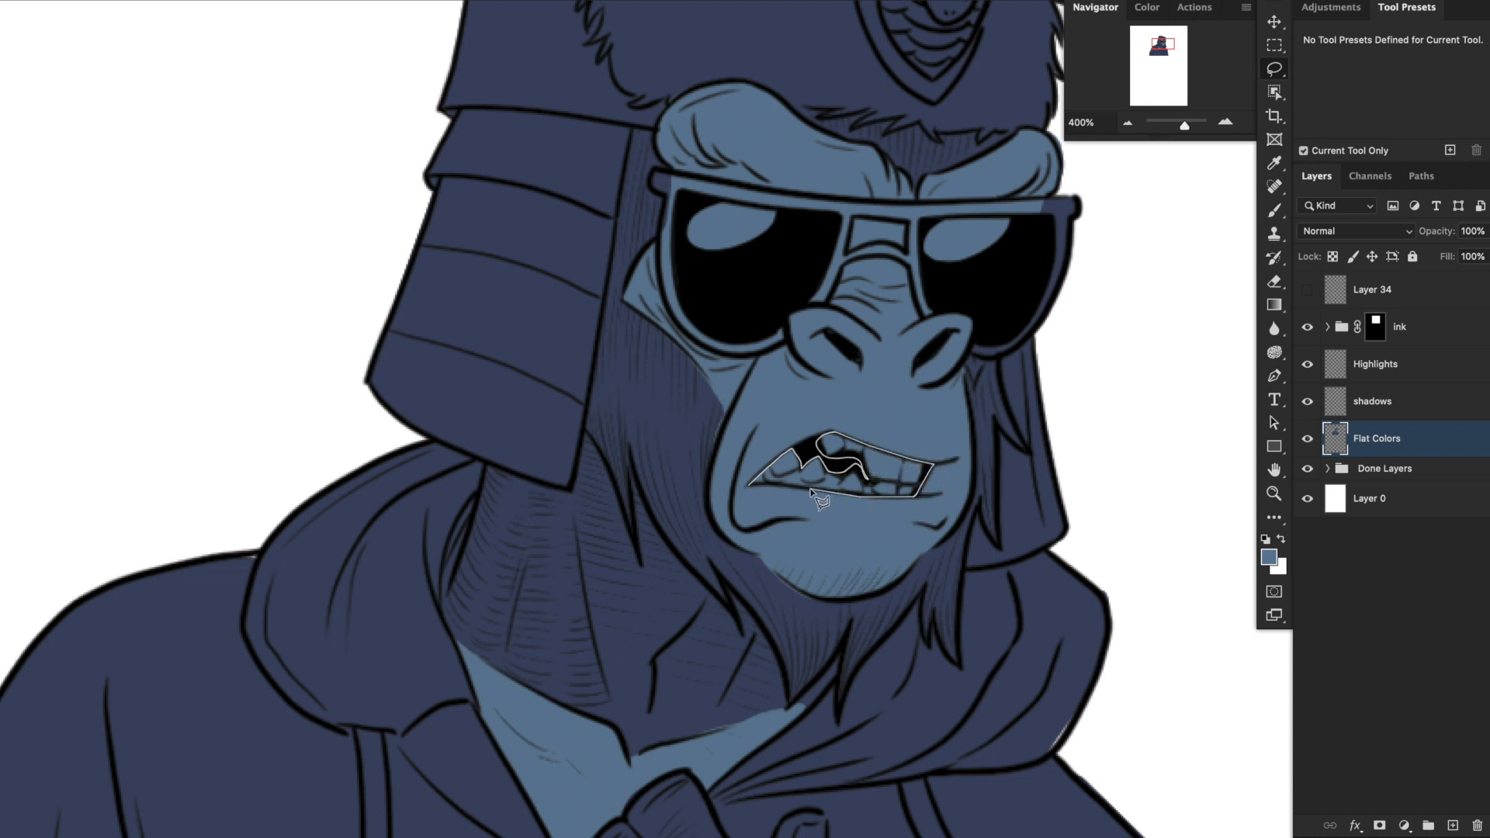
left_click_drag(751, 486, 749, 485)
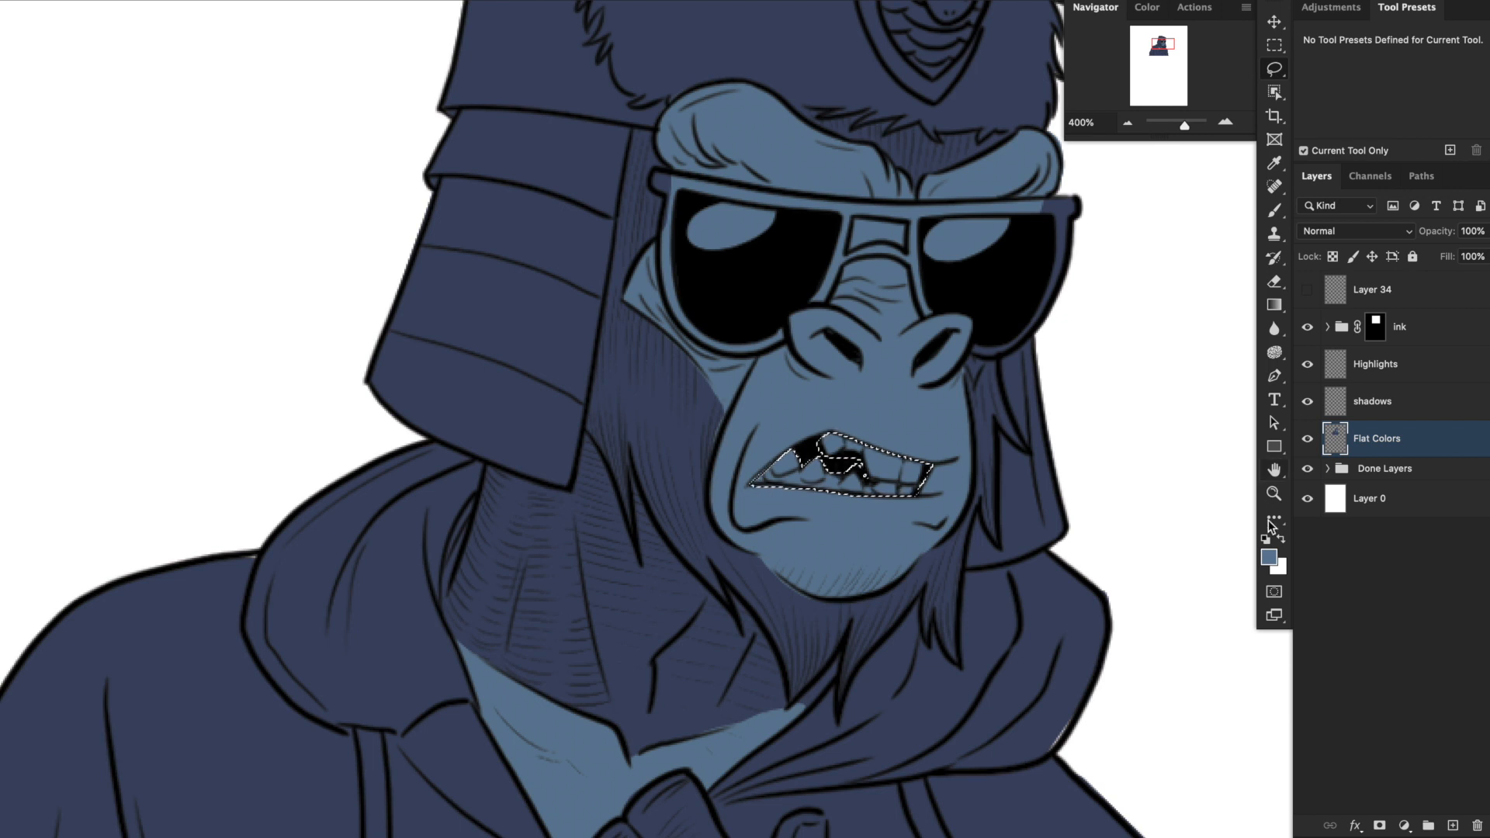
Fill the selected mouth area with a light yellowish green.
left_click(1268, 556)
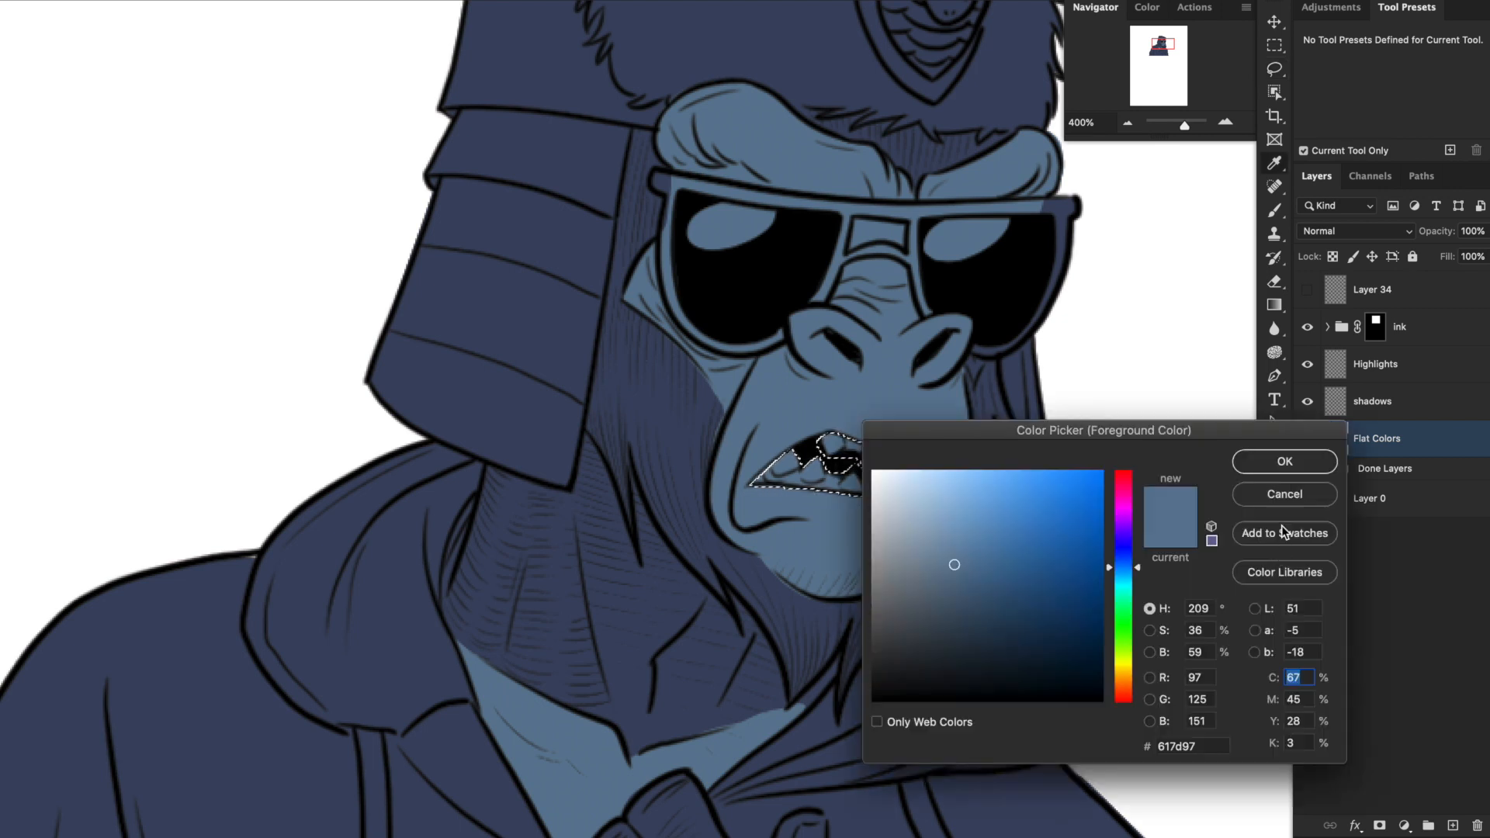
left_click(1118, 644)
left_click(947, 519)
left_click(1284, 462)
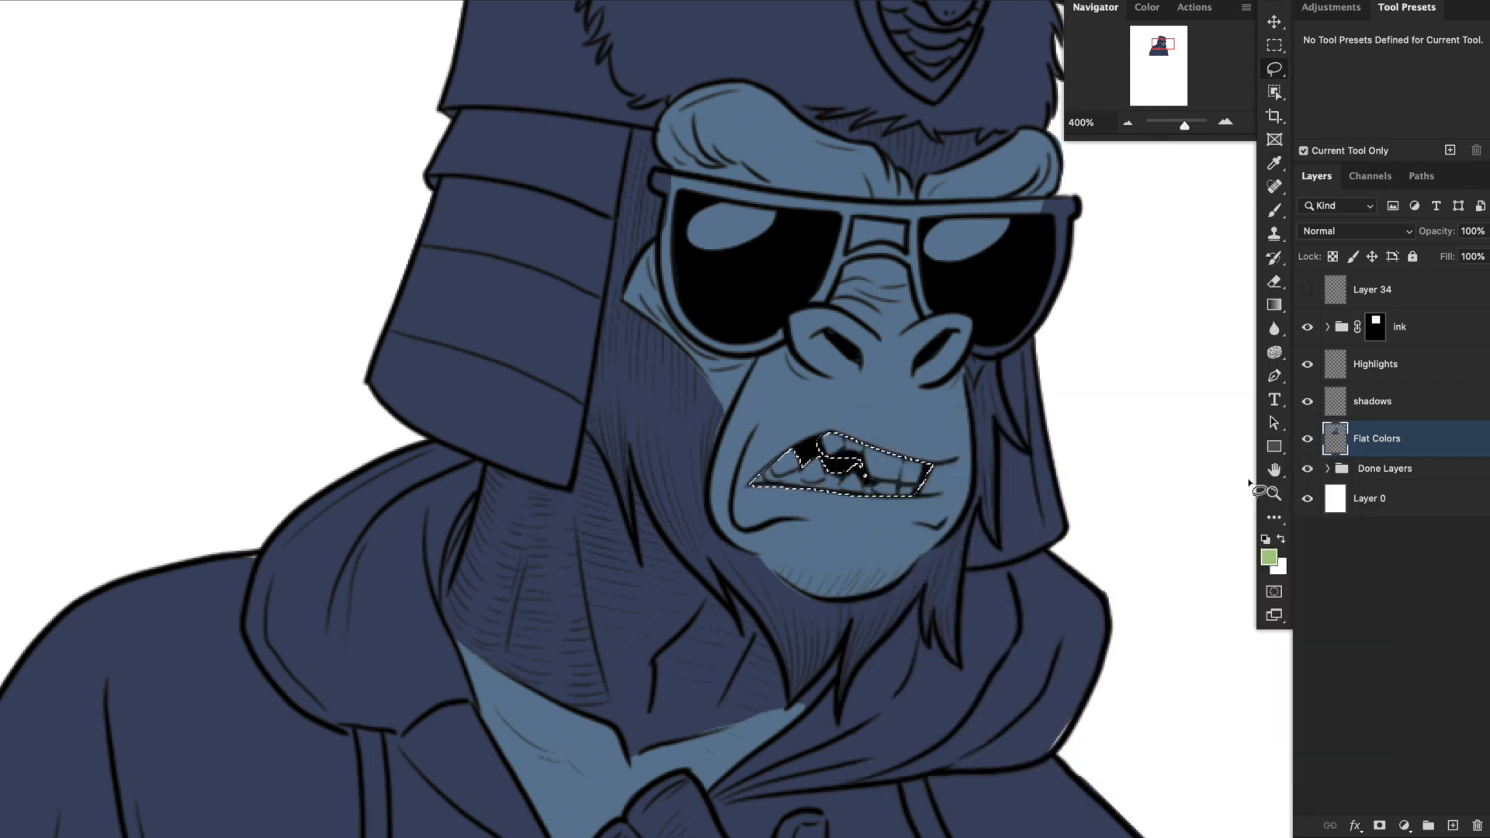
key("alt+BackSpace")
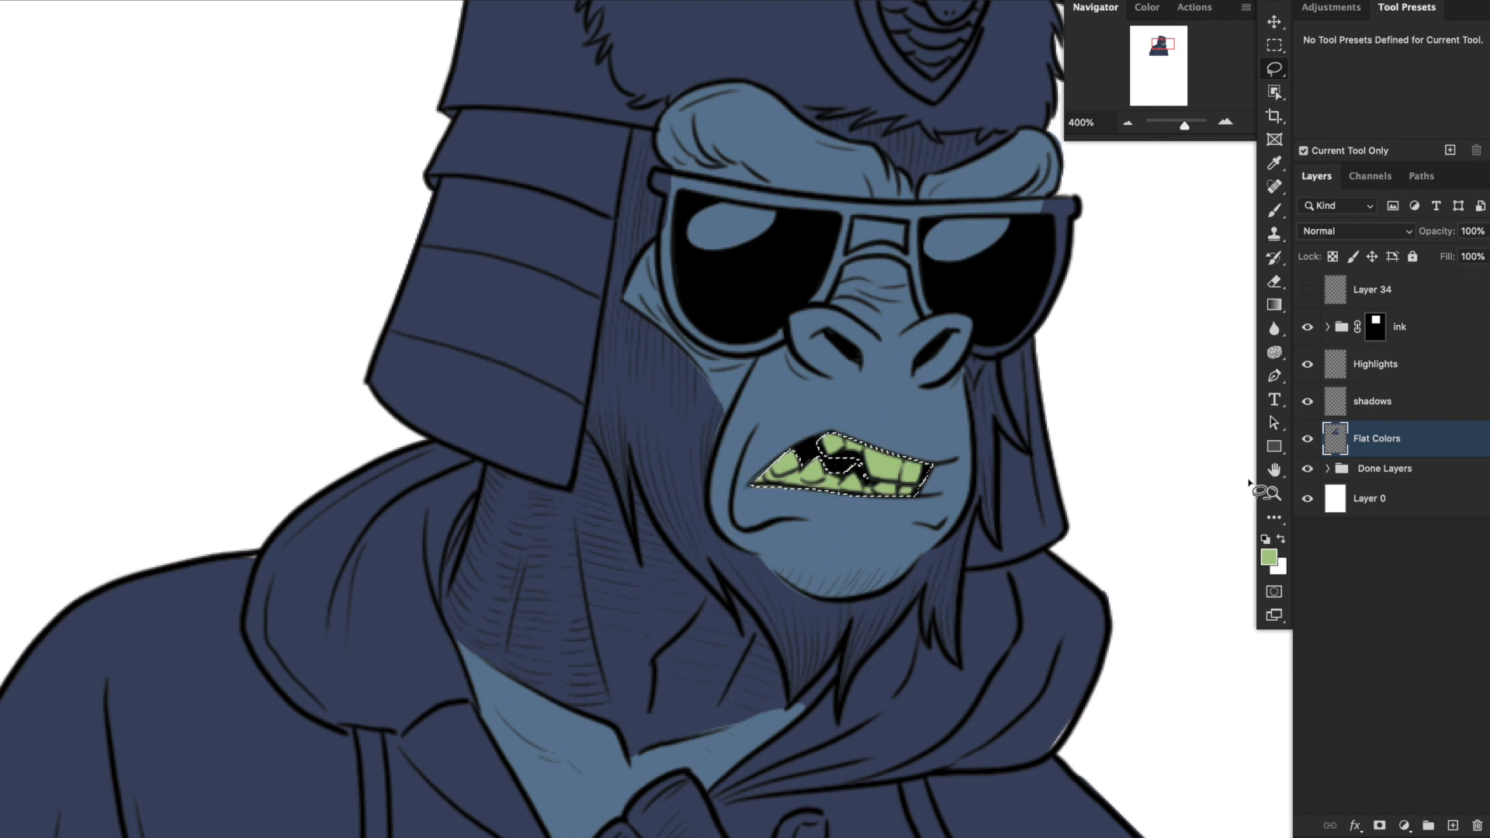
Lasso the gum areas along the lower teeth and around the upper teeth as a new selection.
left_click(1280, 65)
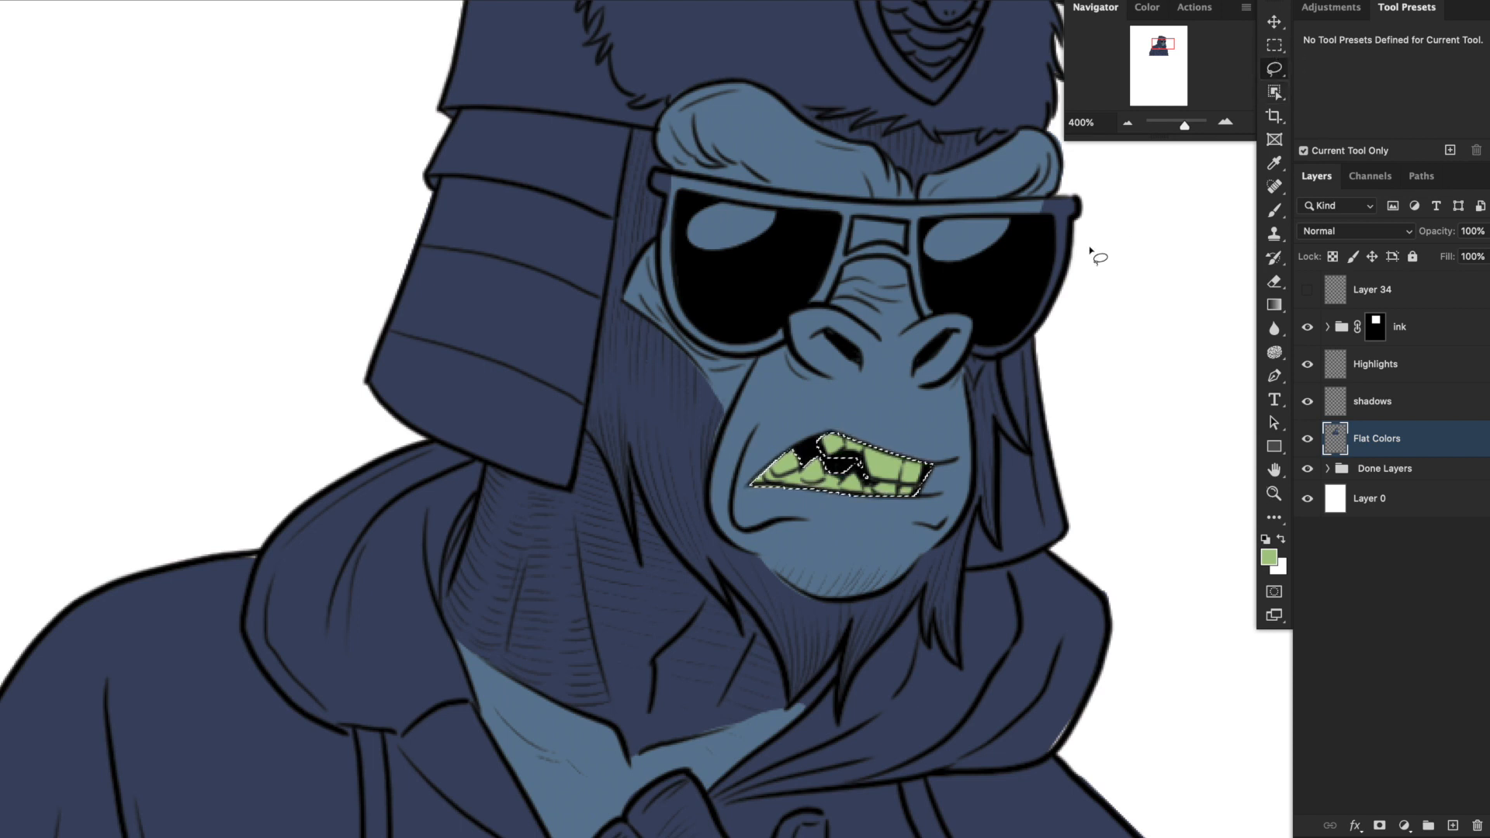
left_click(749, 485)
mouse_move(749, 486)
left_mouse_down()
mouse_move(745, 458)
mouse_move(768, 444)
mouse_move(841, 494)
left_mouse_up()
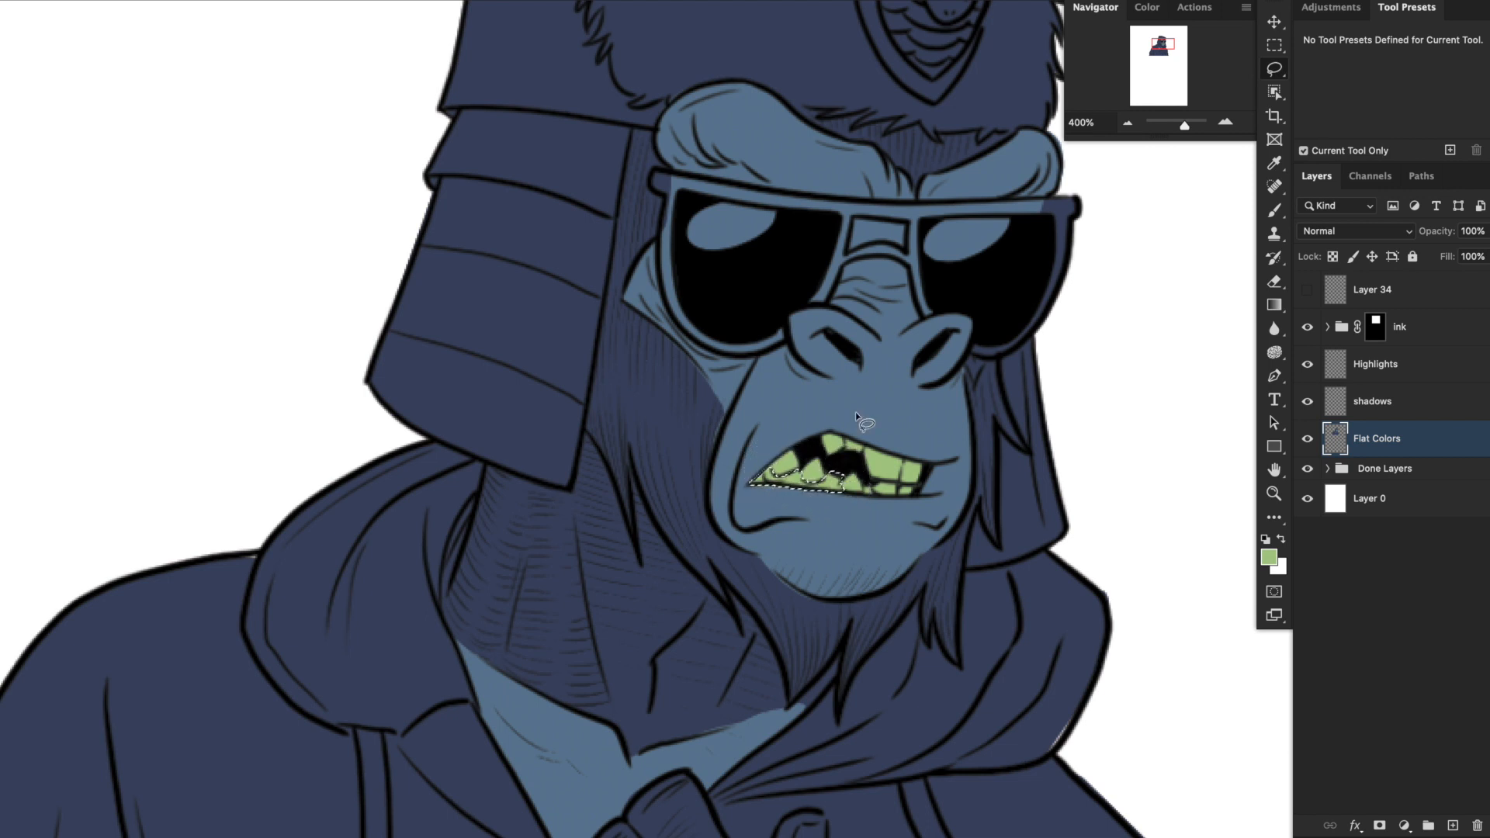
mouse_move(845, 439)
left_mouse_down()
mouse_move(860, 496)
mouse_move(914, 534)
left_mouse_up()
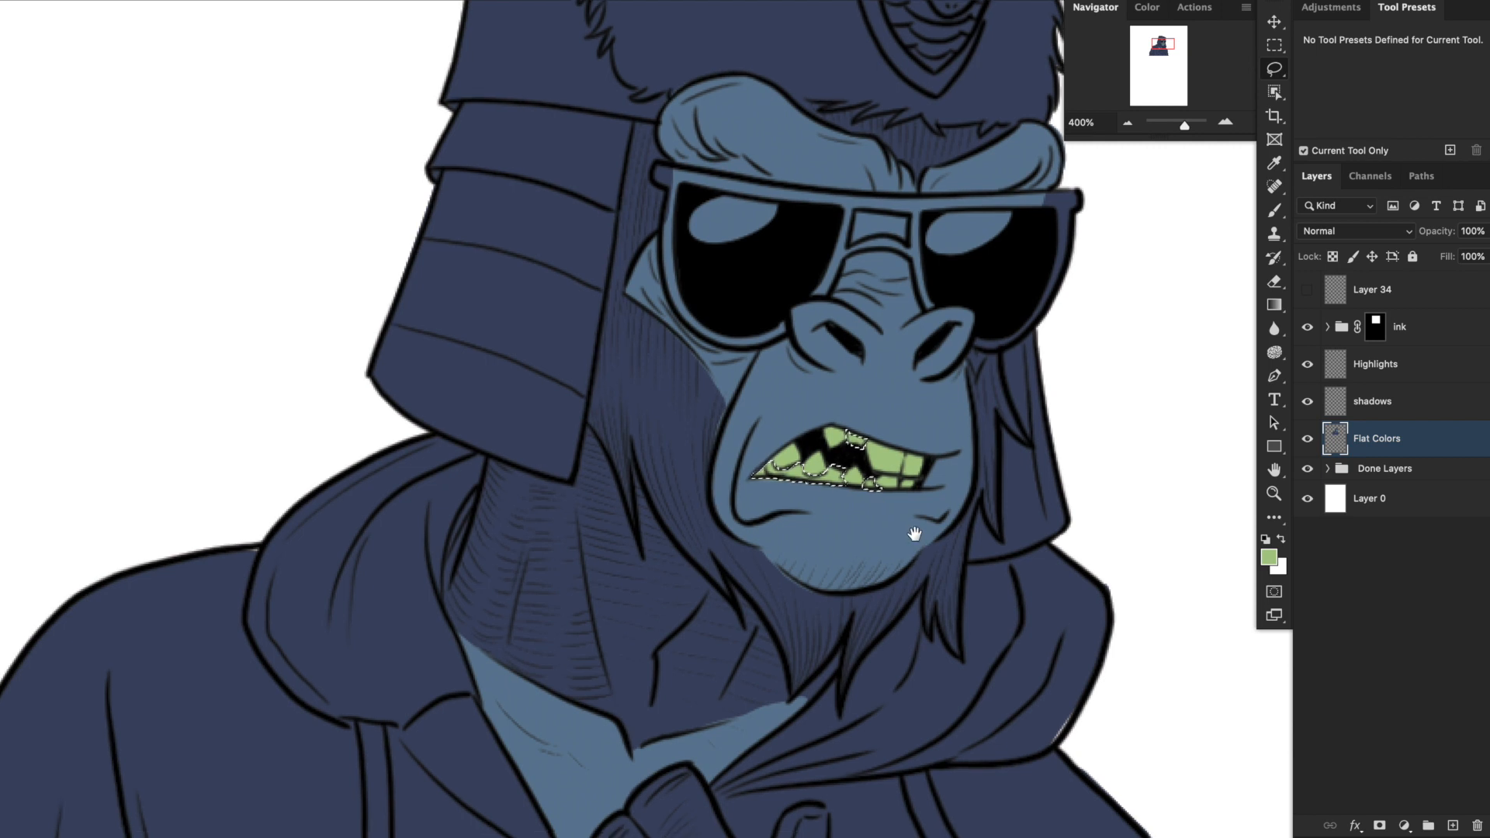
Fill the selected gums with a muted purple and clear the selection.
key("b")
left_click(922, 425, "alt")
left_click(1270, 556)
left_click(1122, 537)
left_click(968, 594)
left_click(1268, 463)
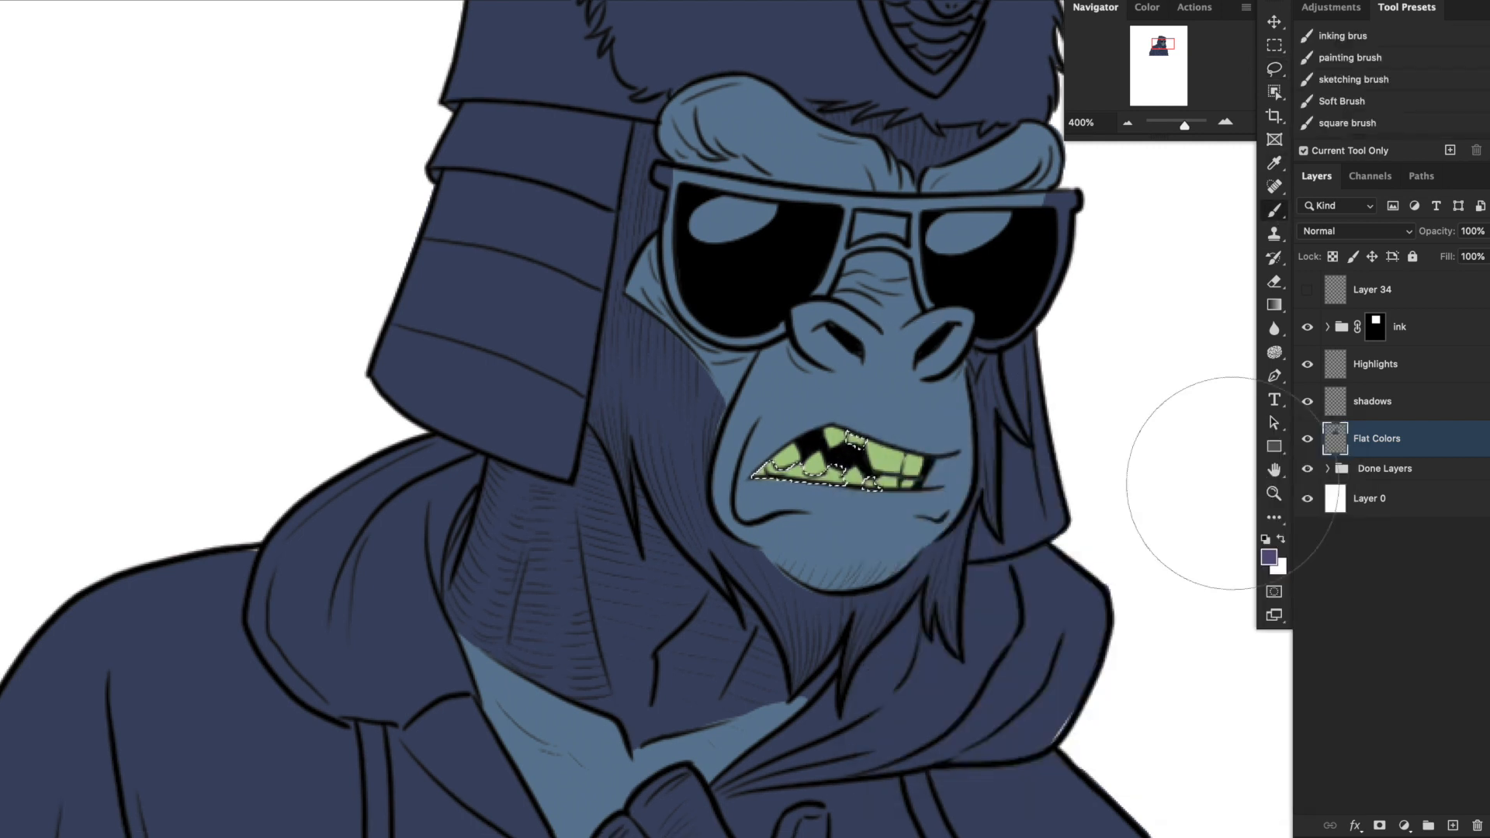
key("alt+BackSpace")
key("ctrl+d")
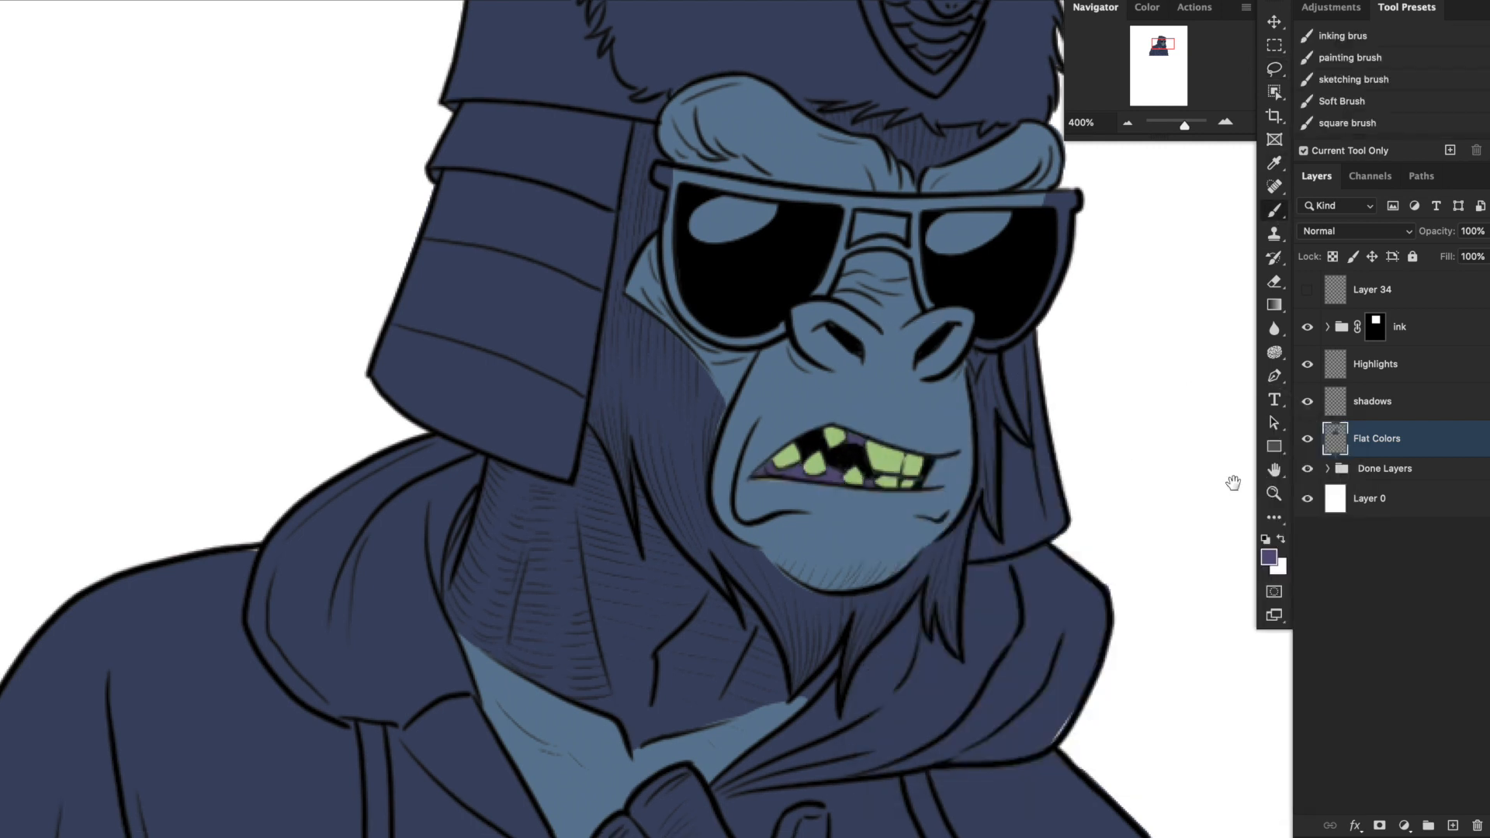
Lasso the whole sunglasses, following the outer edge of the frame and leaving out the opening at the nose bridge.
left_click_drag(990, 452, 1000, 622)
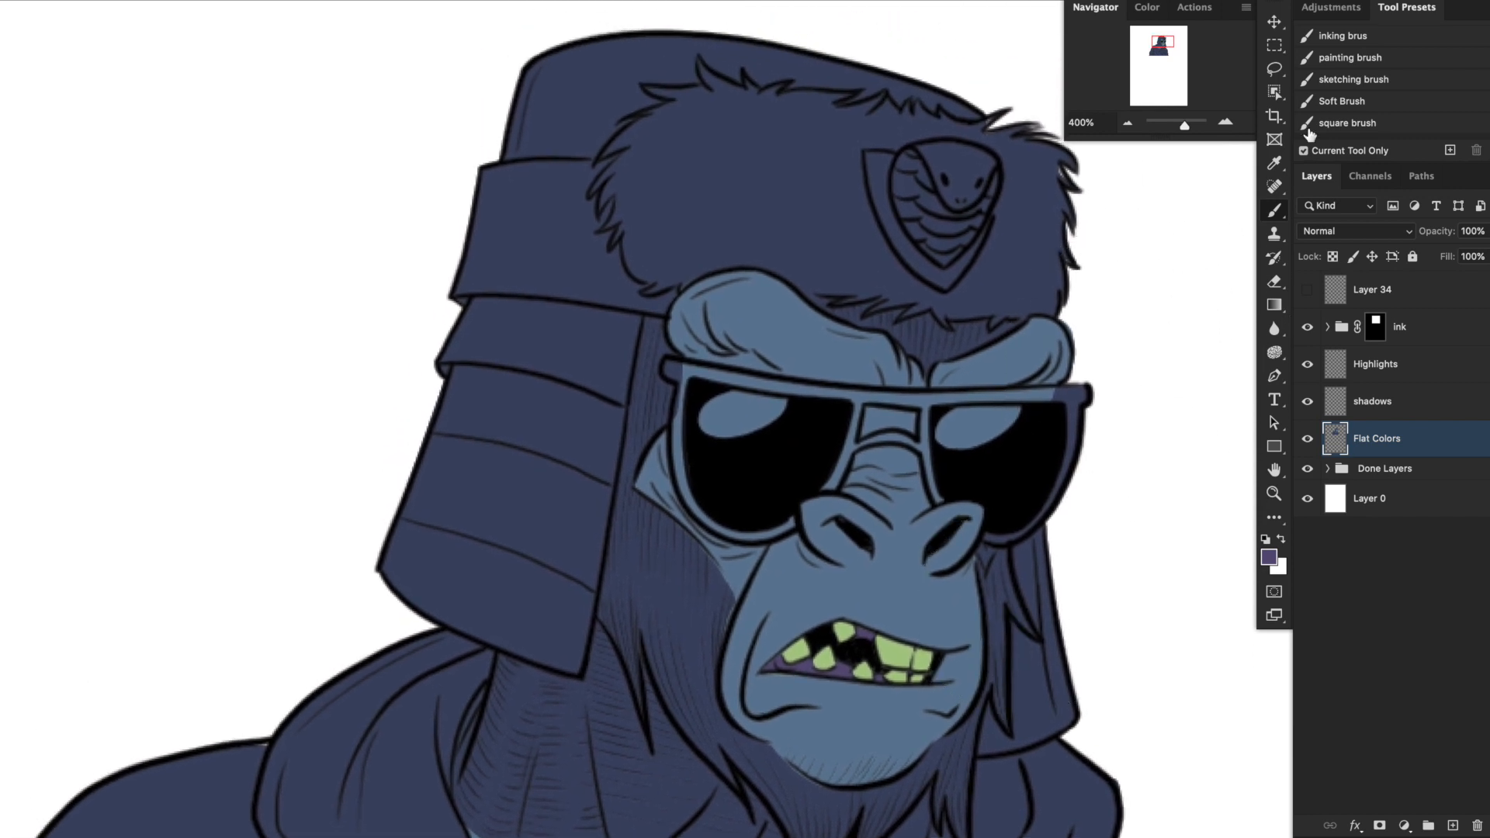
left_click(1276, 73)
mouse_move(1091, 388)
left_mouse_down()
mouse_move(1062, 493)
mouse_move(1007, 549)
mouse_move(980, 541)
mouse_move(977, 500)
mouse_move(932, 504)
mouse_move(907, 445)
mouse_move(842, 459)
mouse_move(892, 443)
mouse_move(852, 454)
mouse_move(839, 491)
mouse_move(796, 503)
mouse_move(800, 529)
mouse_move(739, 544)
left_mouse_up()
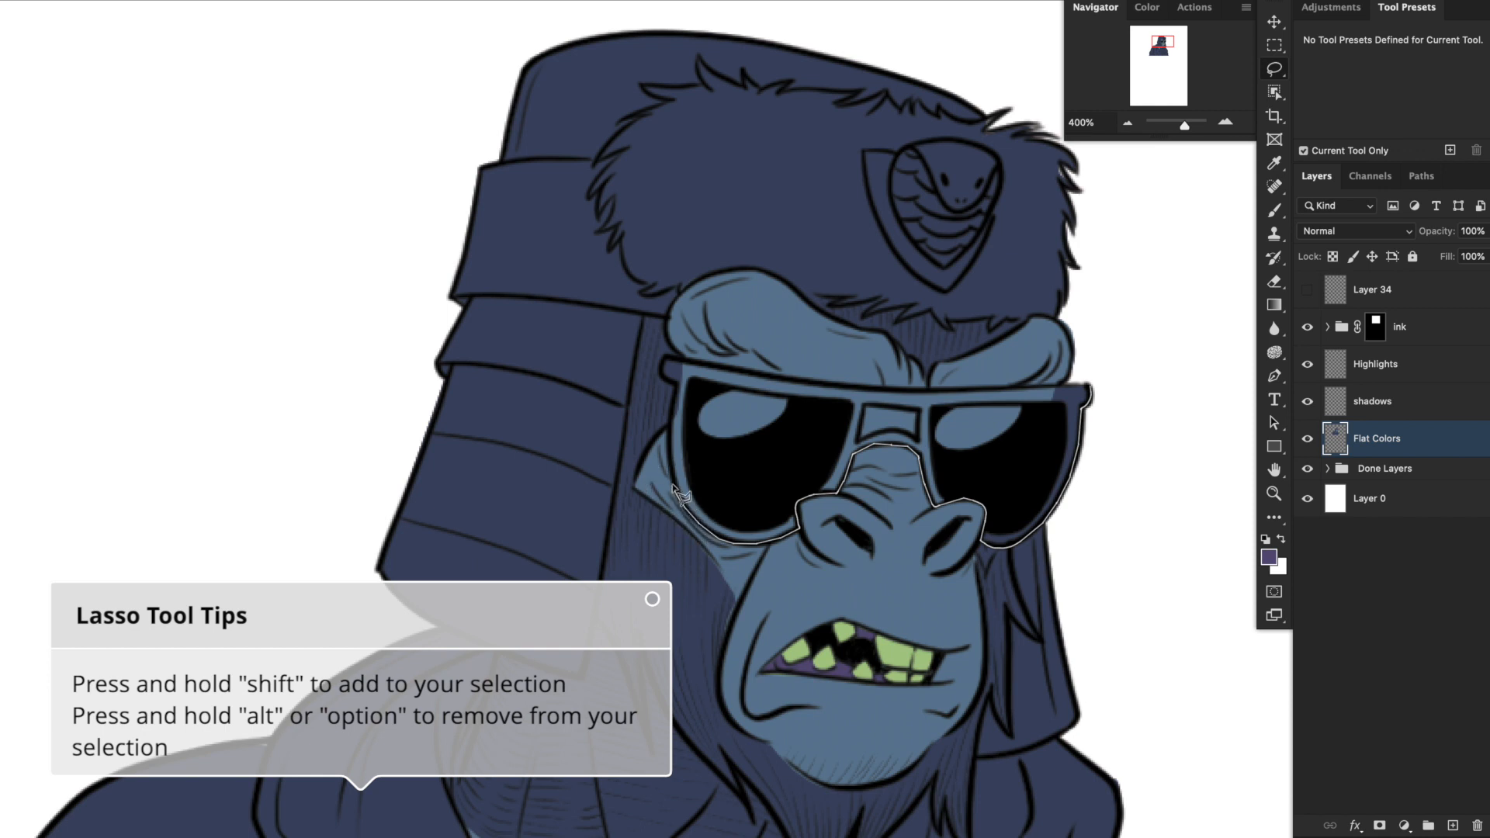
mouse_move(673, 442)
left_mouse_down()
mouse_move(681, 394)
mouse_move(1088, 386)
left_mouse_up()
left_click_drag(863, 407, 864, 405)
left_click_drag(1104, 607, 1058, 549)
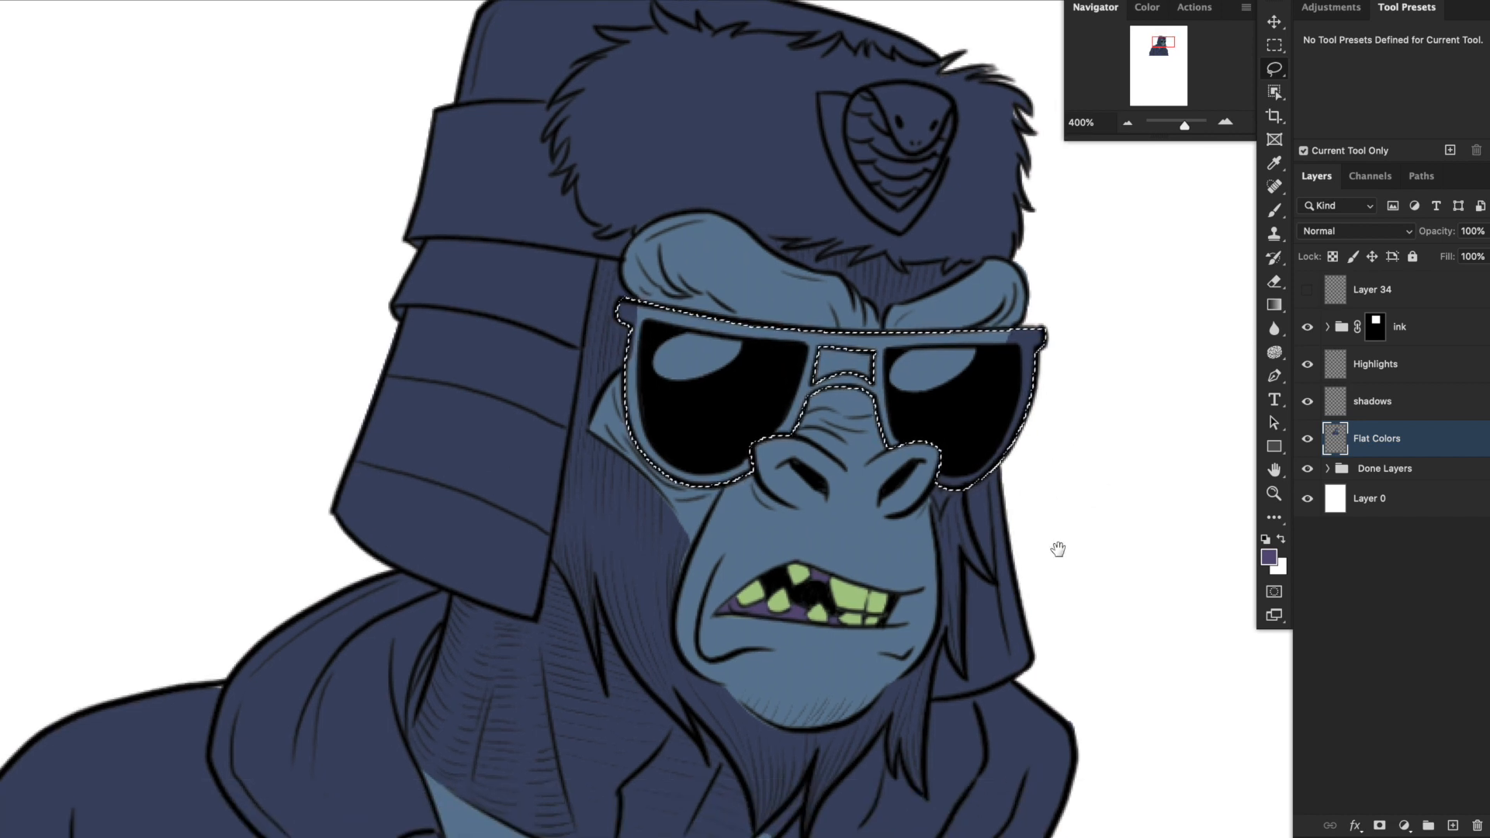
Fill the selected sunglasses with a saturated magenta pink and clear the selection.
left_click(1268, 556)
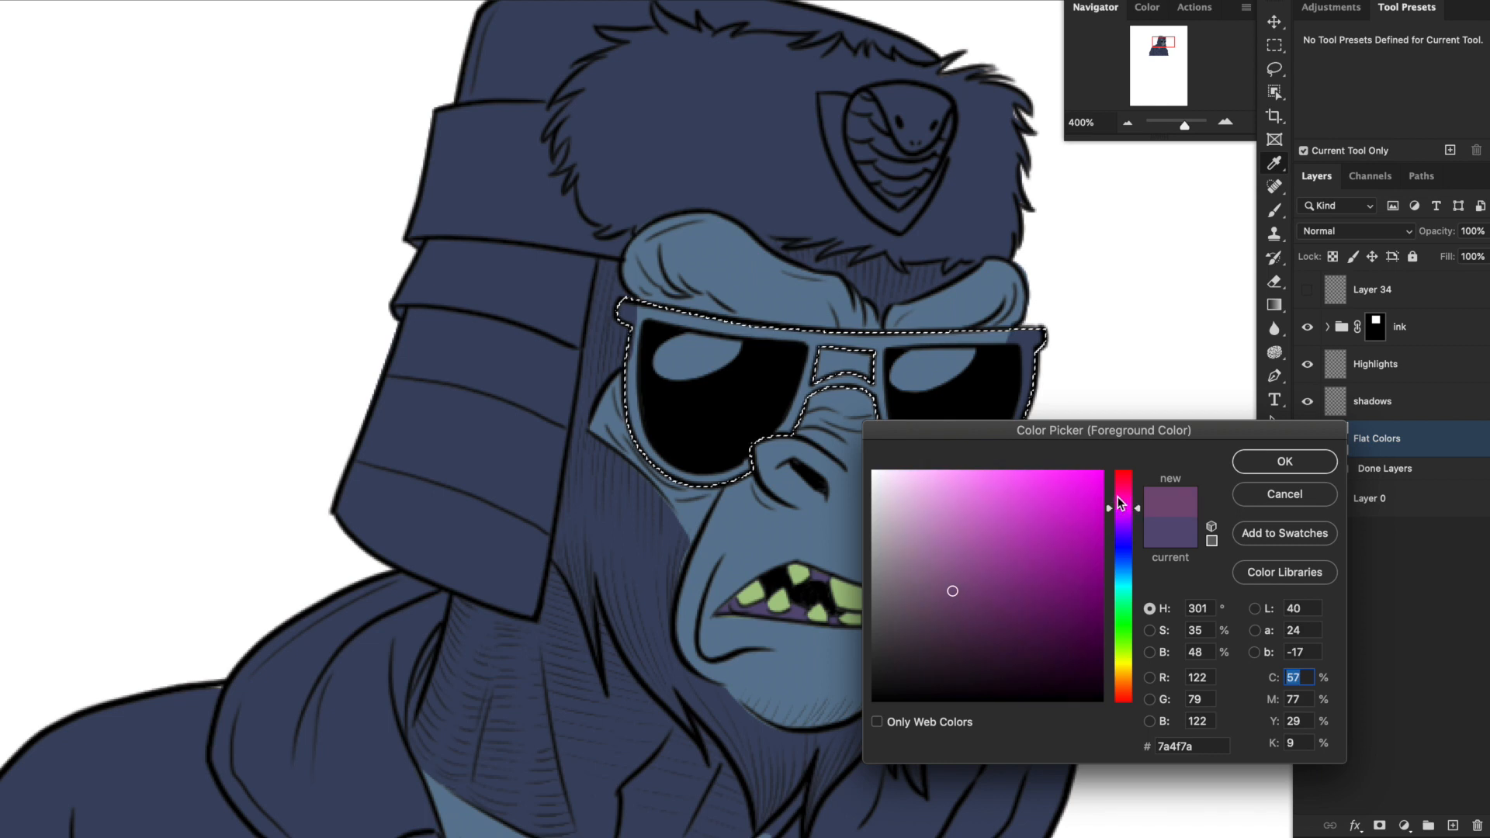
left_click(1059, 534)
left_click(1293, 467)
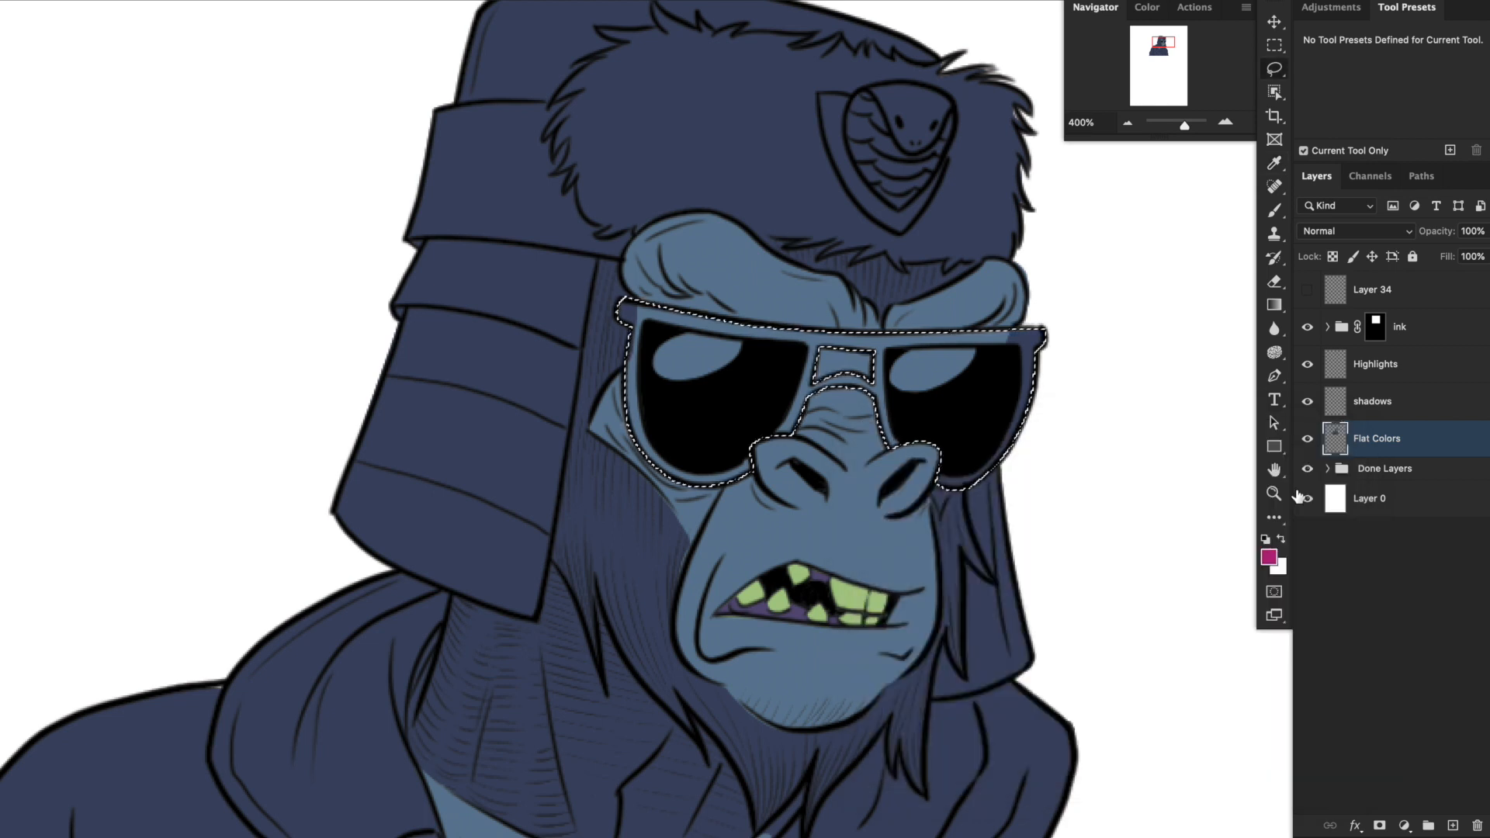
key("alt+BackSpace")
key("ctrl+d")
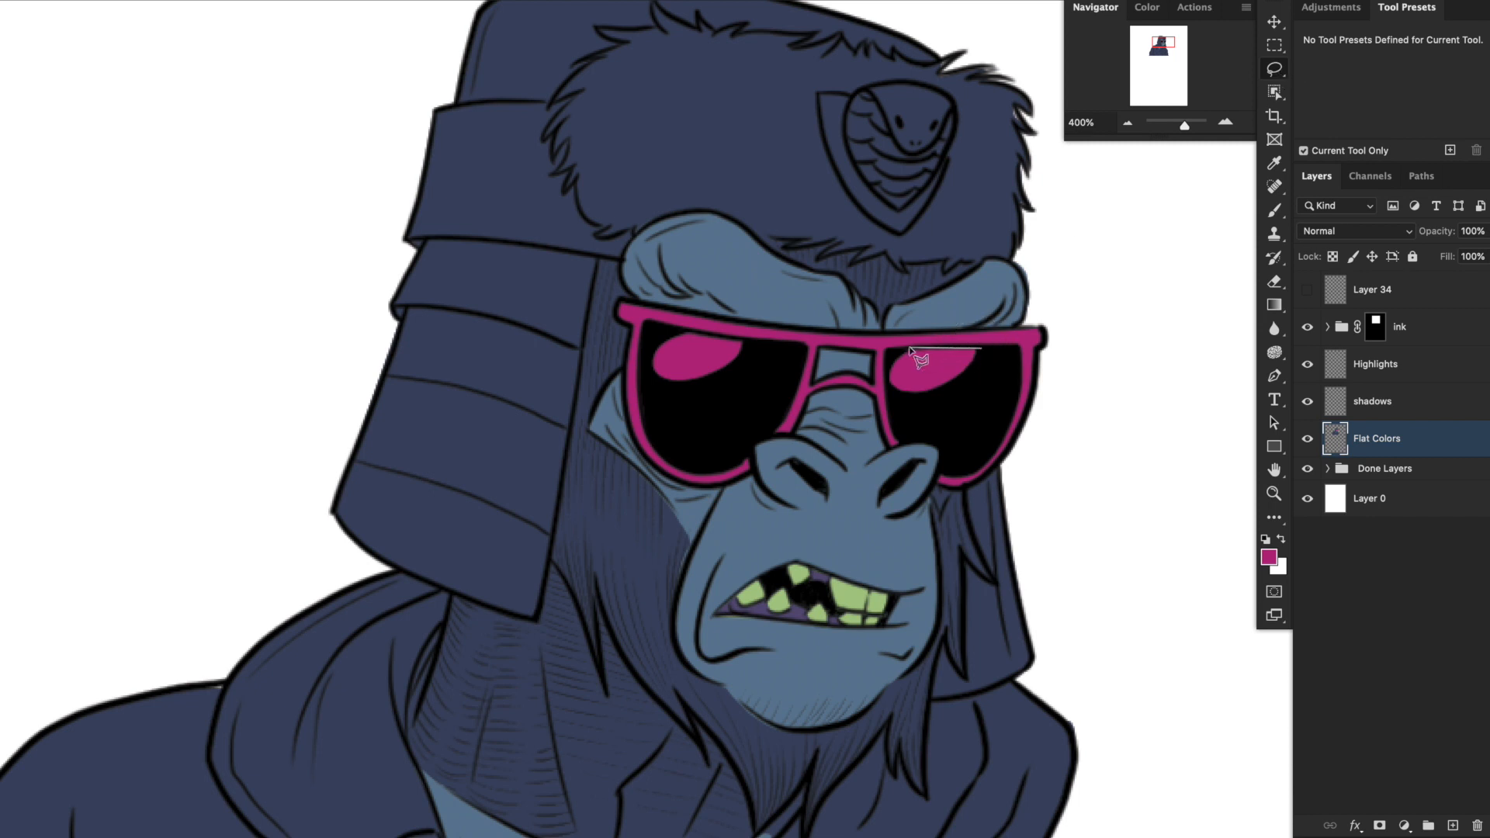
Lasso the reflection shapes on both sunglasses lenses and fill them with white.
mouse_move(909, 349)
left_mouse_down()
mouse_move(898, 373)
mouse_move(984, 350)
left_mouse_up()
mouse_move(784, 341)
left_mouse_down()
mouse_move(658, 337)
mouse_move(699, 388)
mouse_move(756, 350)
left_mouse_up()
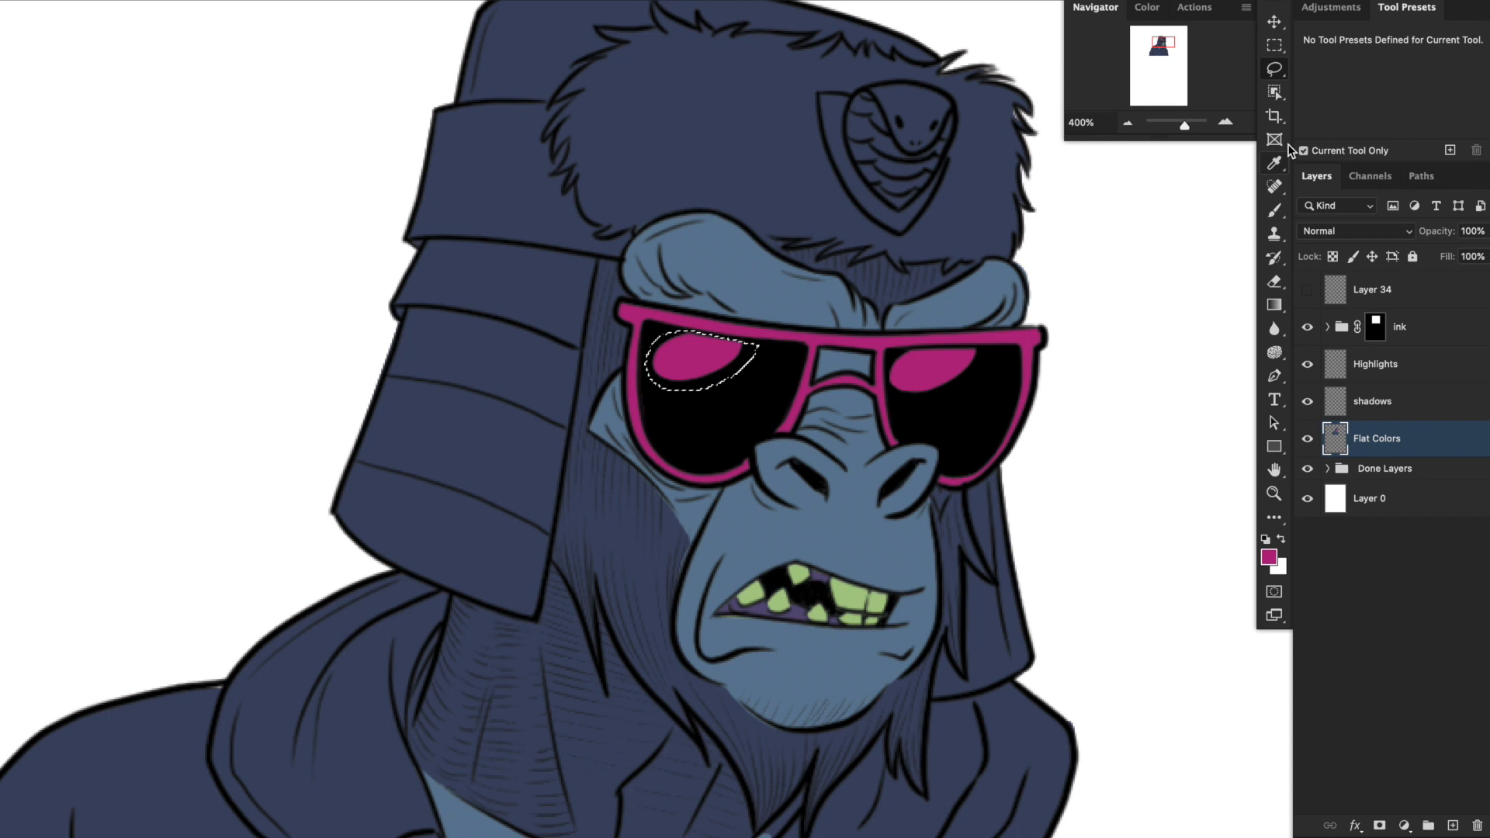
left_click(1276, 213)
left_click(1279, 70)
mouse_move(979, 347)
left_mouse_down()
mouse_move(893, 353)
mouse_move(889, 394)
mouse_move(985, 351)
left_mouse_up()
left_click(1273, 212)
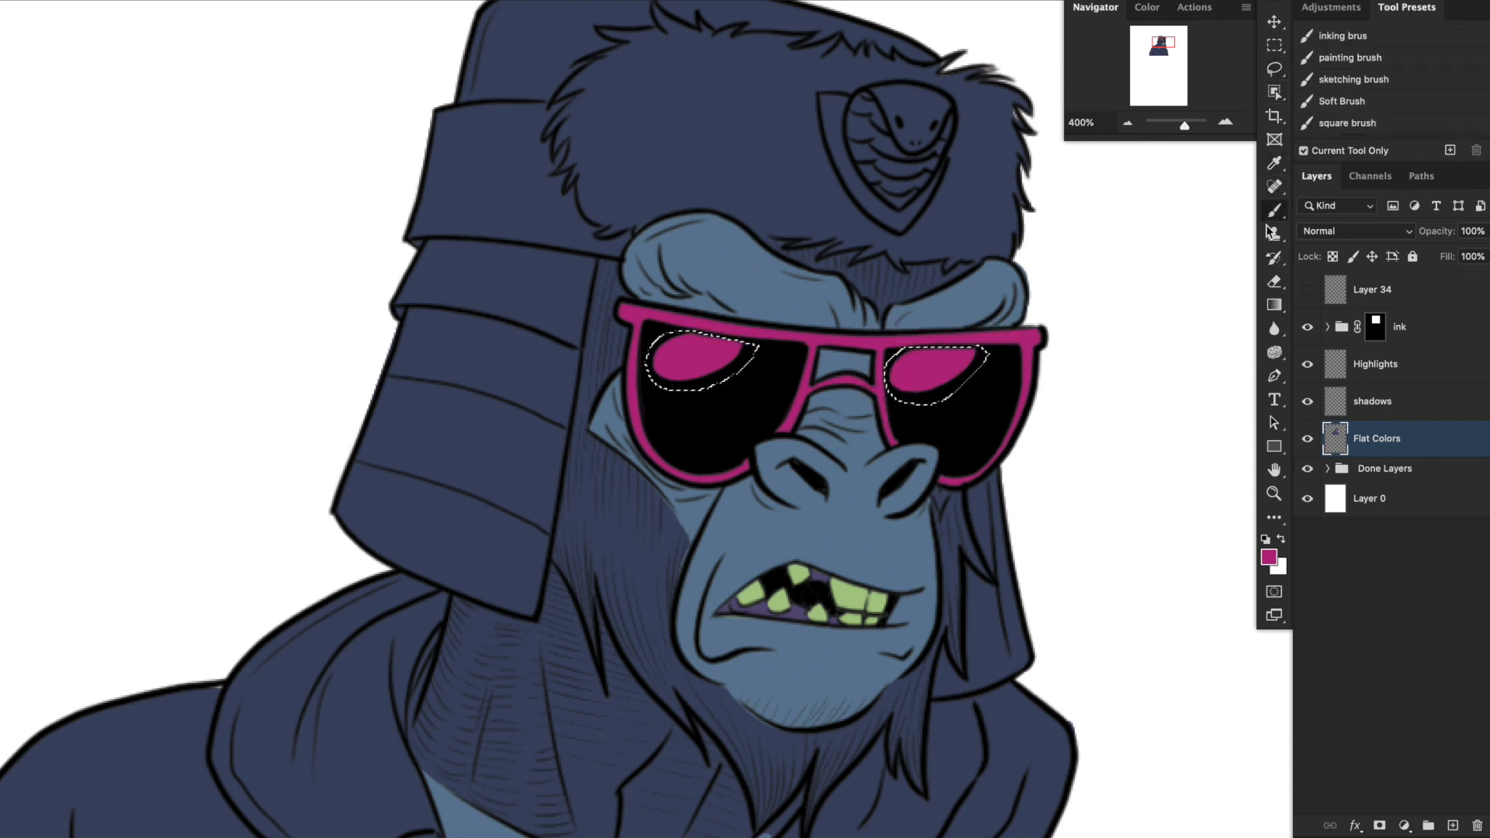
key("ctrl+BackSpace")
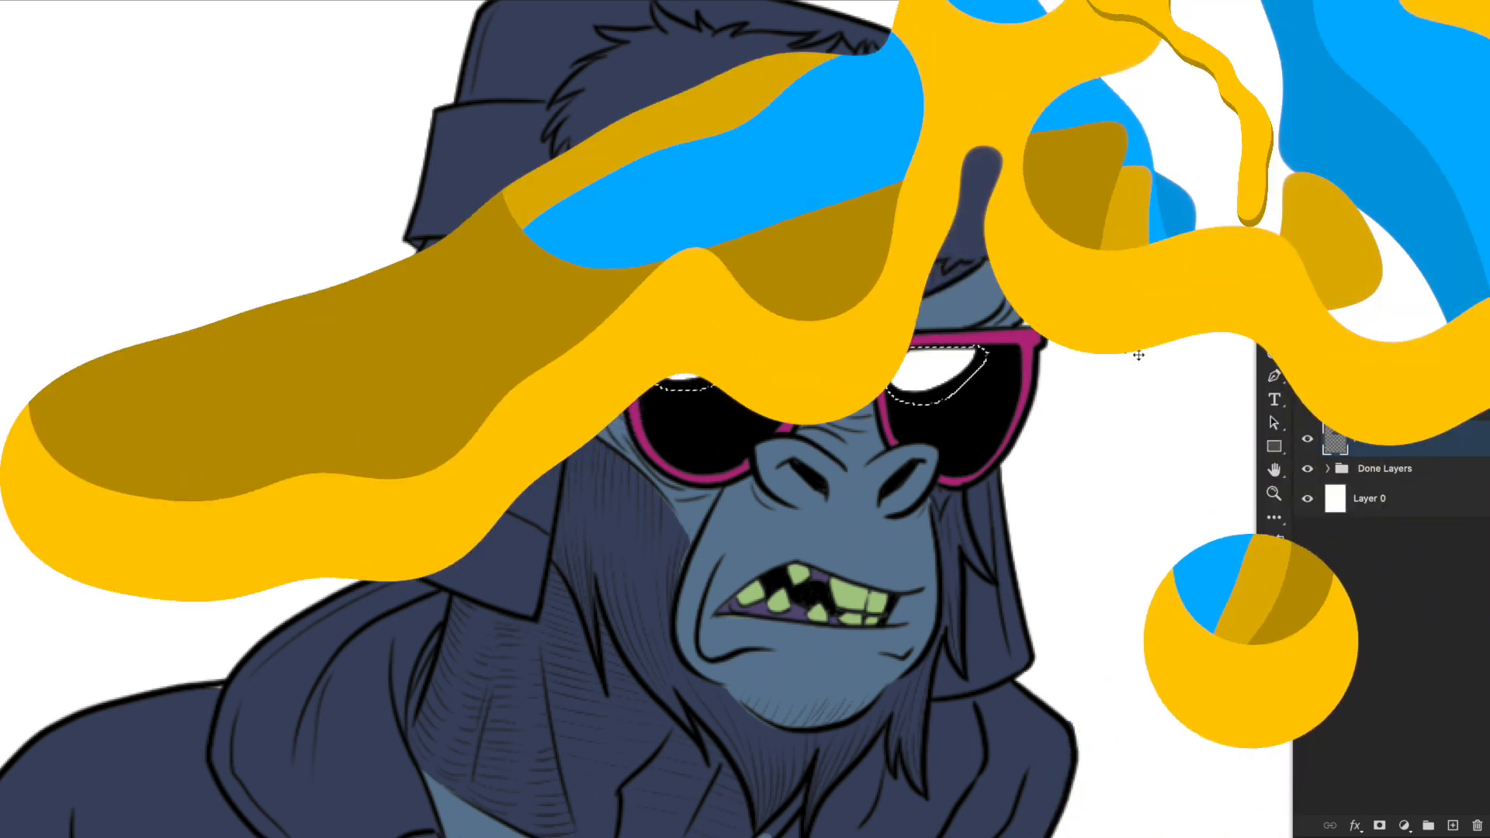
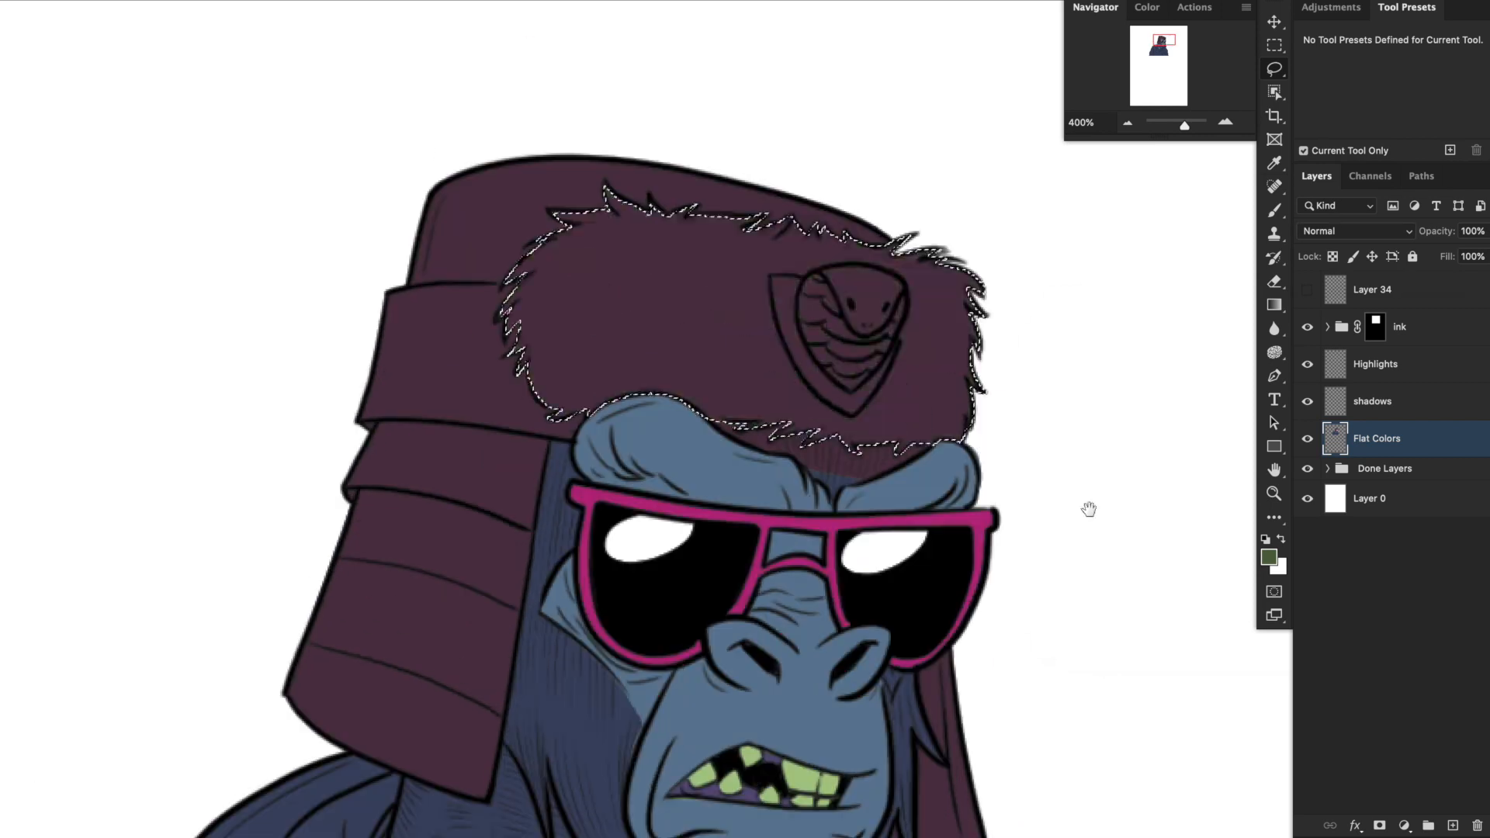
Recolour the hat's selected fur trim a dusty beige, and lasso the cobra emblem's scales for a lighter brown.
key("ctrl+u")
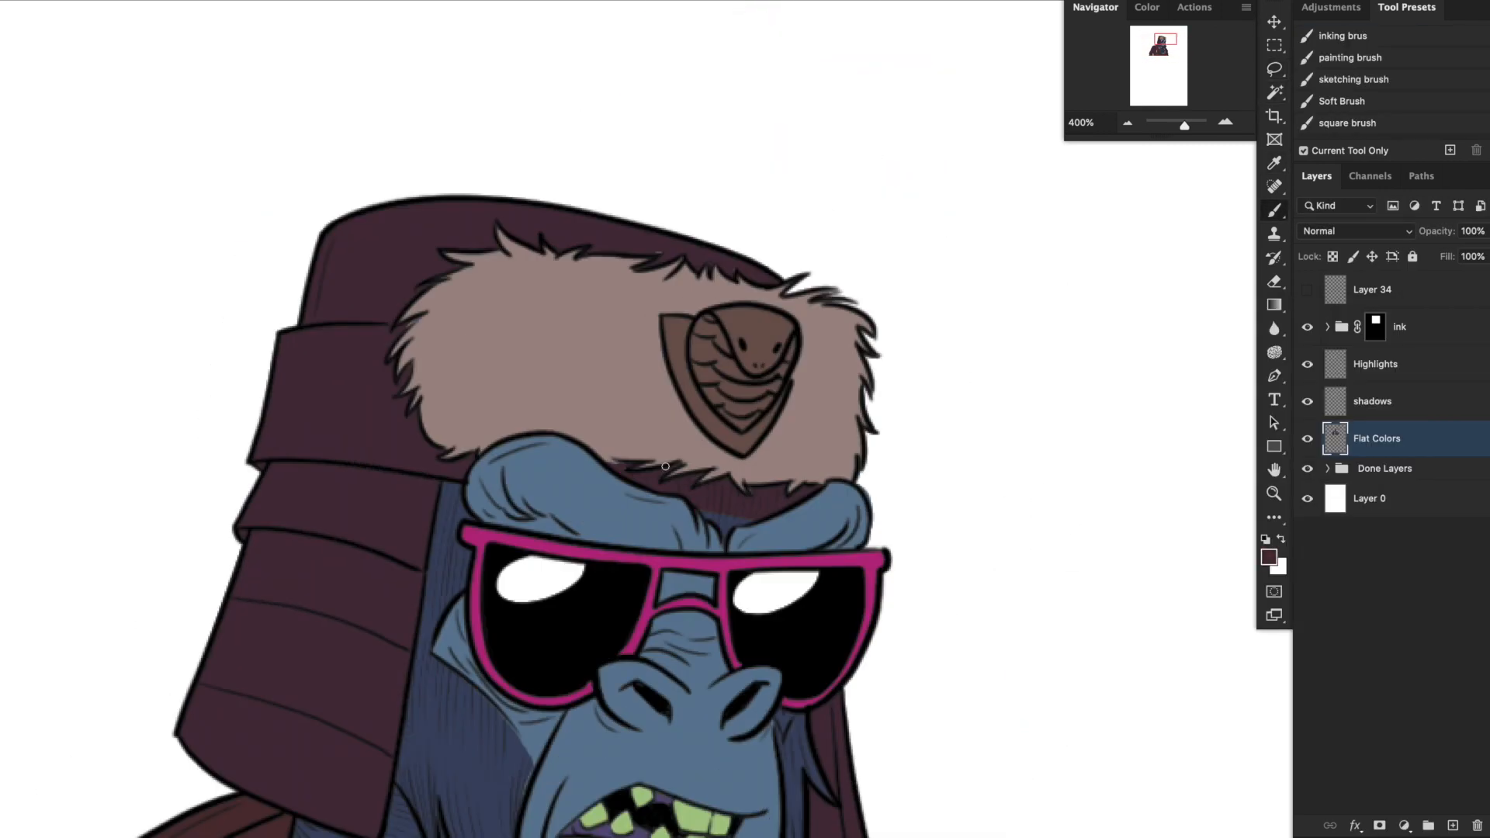
key("l")
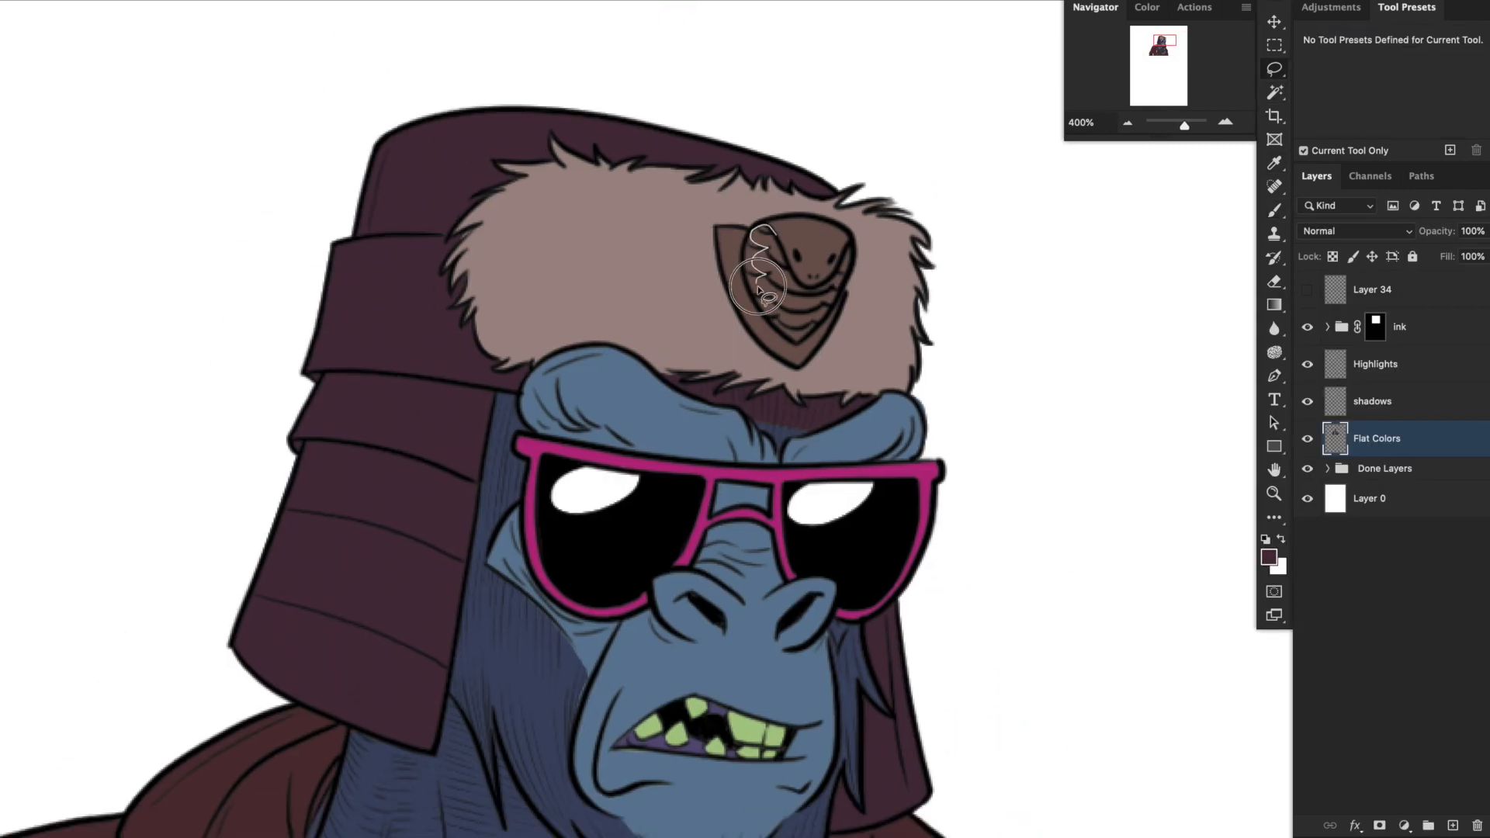
key("super+minus")
key("super+minus")
key("super+plus")
key("super+plus")
key("super+plus")
left_click_drag(632, 179, 872, 455)
key("b")
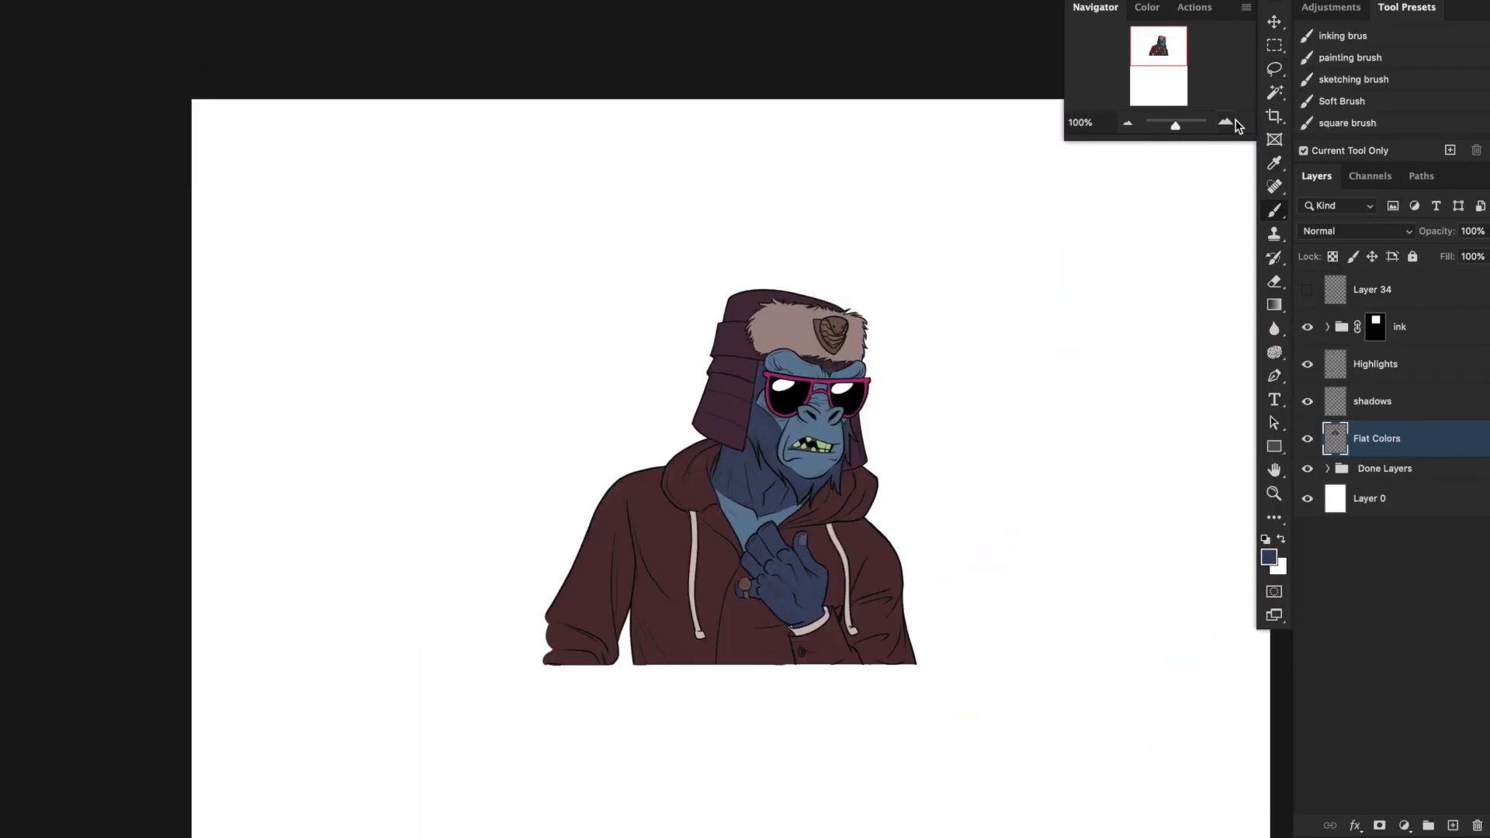
left_click(1224, 122)
left_click(1225, 121)
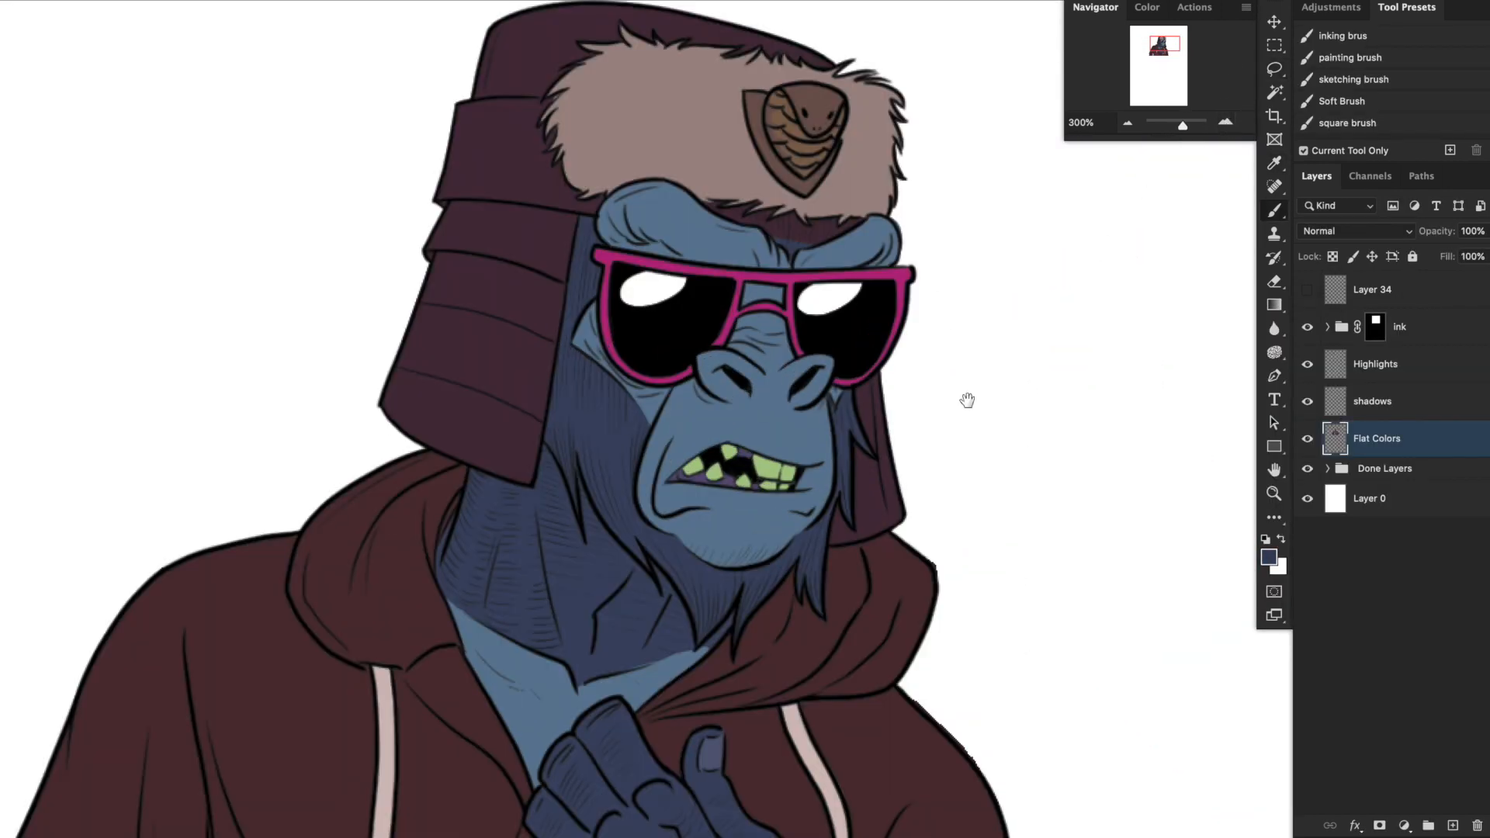
left_click_drag(964, 399, 1034, 461)
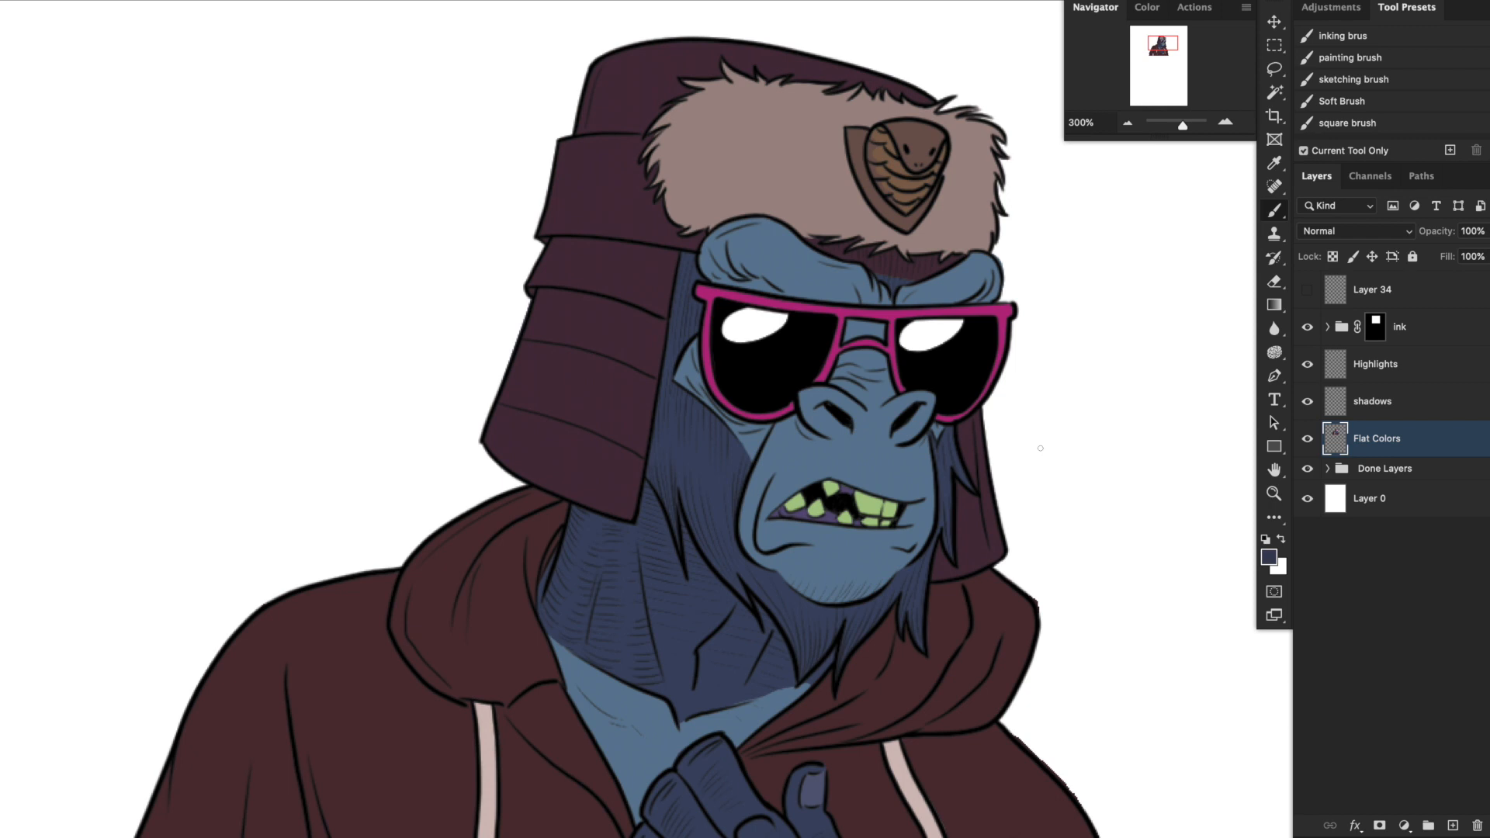
left_click(1127, 121)
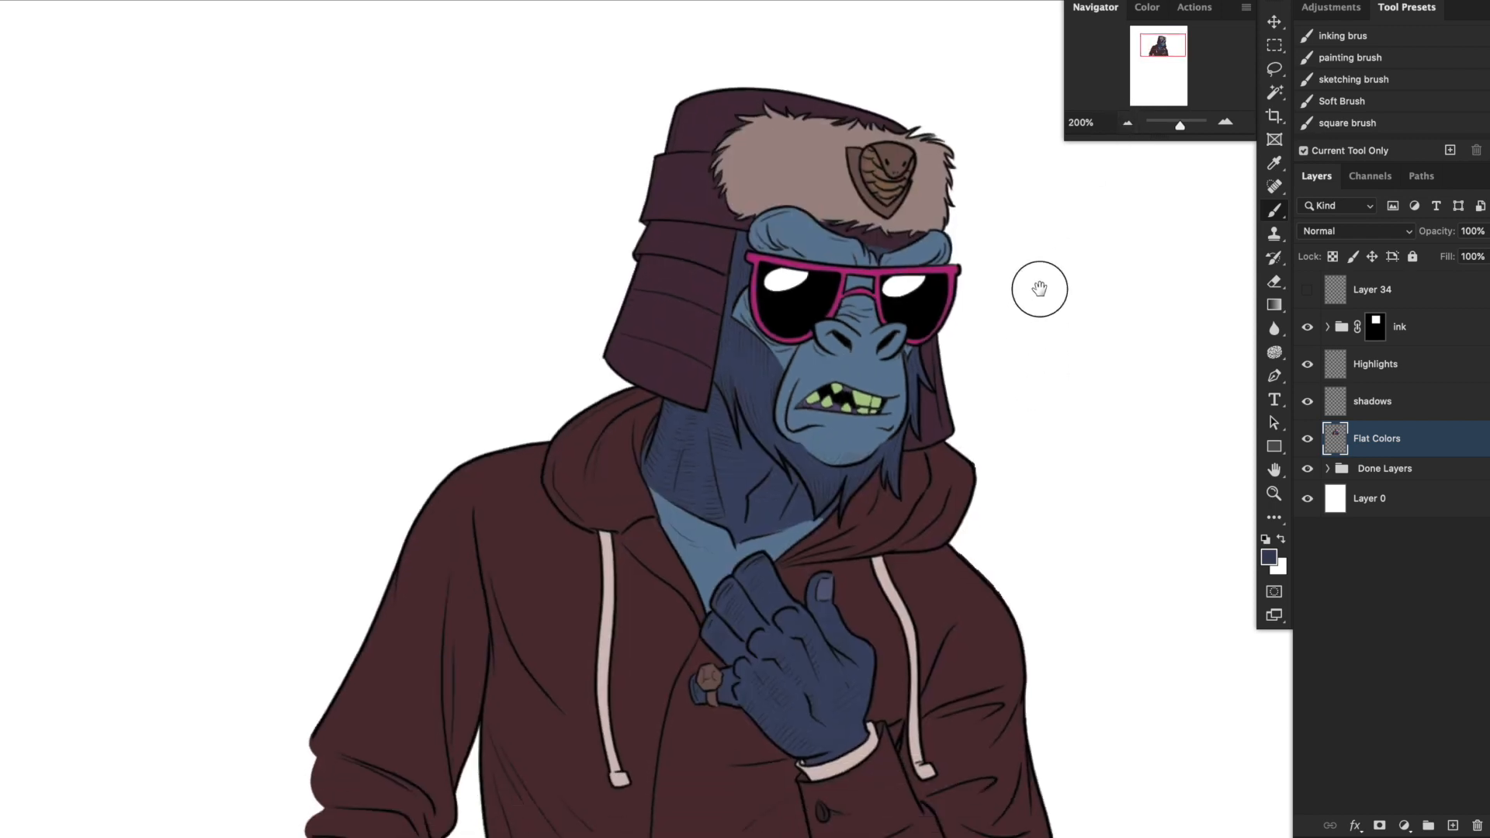
left_click_drag(1041, 290, 1050, 245)
left_click_drag(1027, 350, 1041, 398)
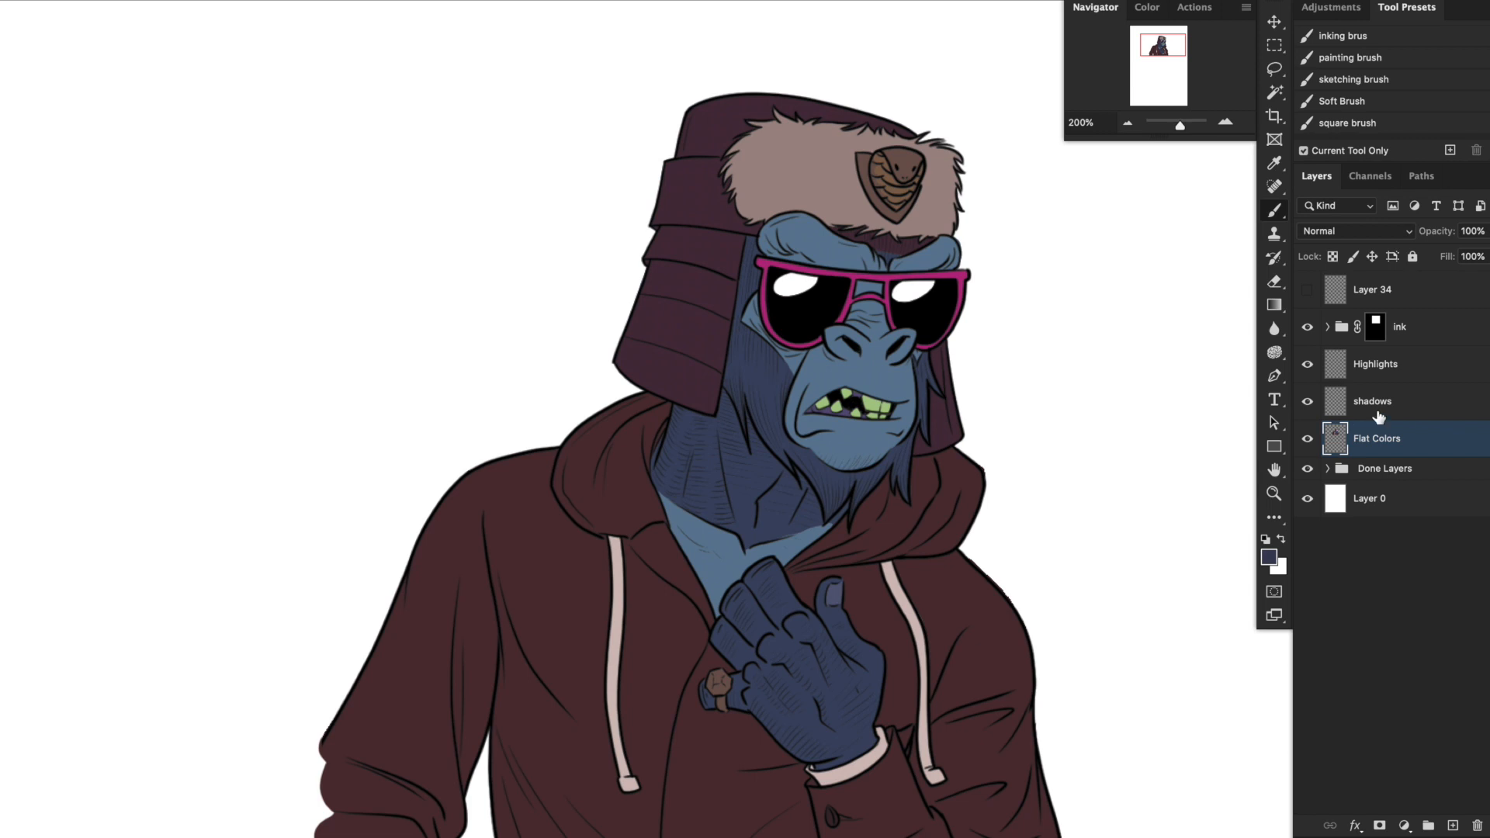
Set the shadows layer's blend mode to Multiply.
left_click(1406, 405)
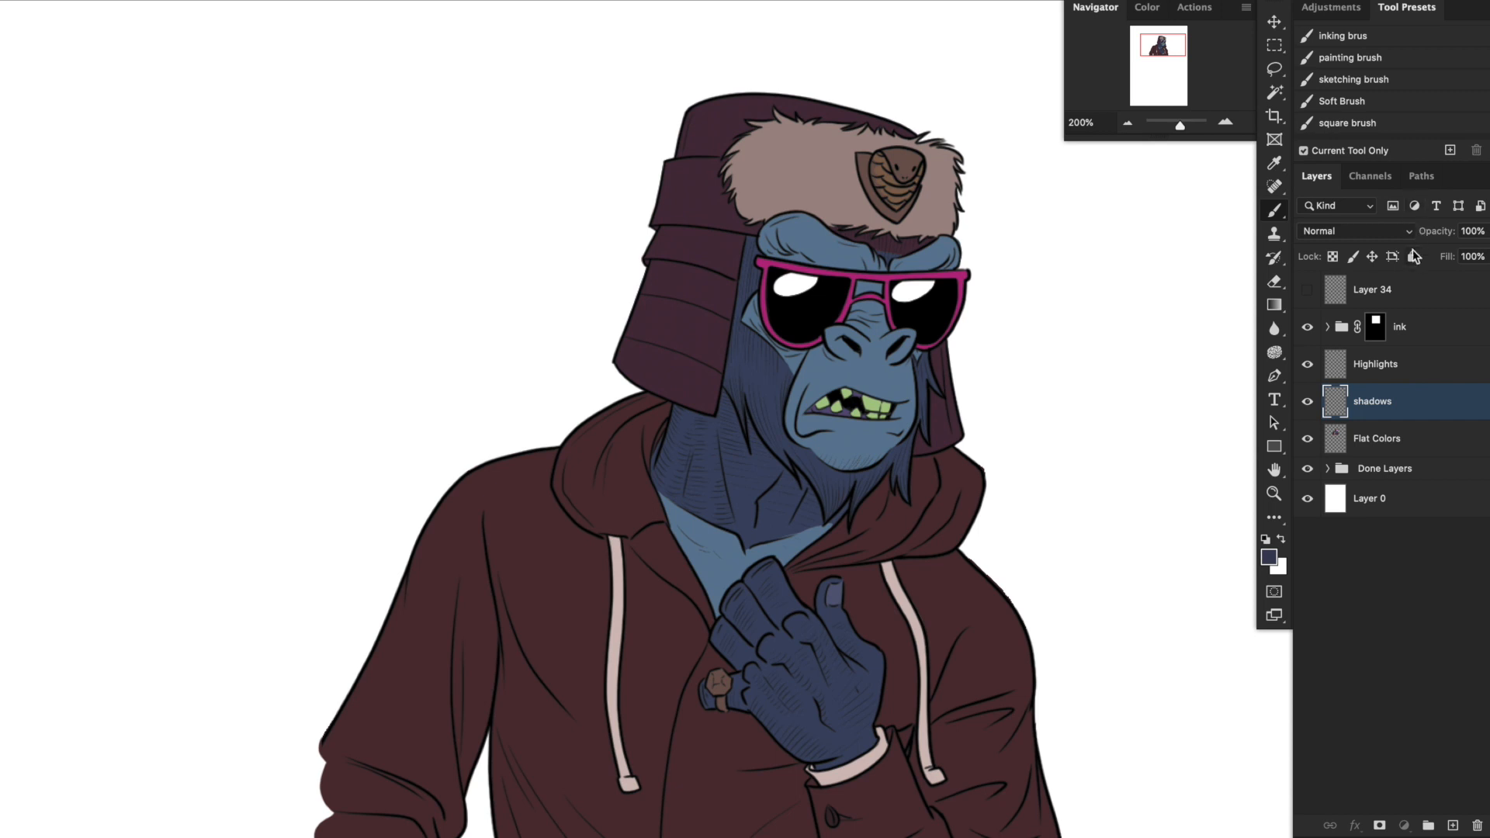
left_click(1408, 230)
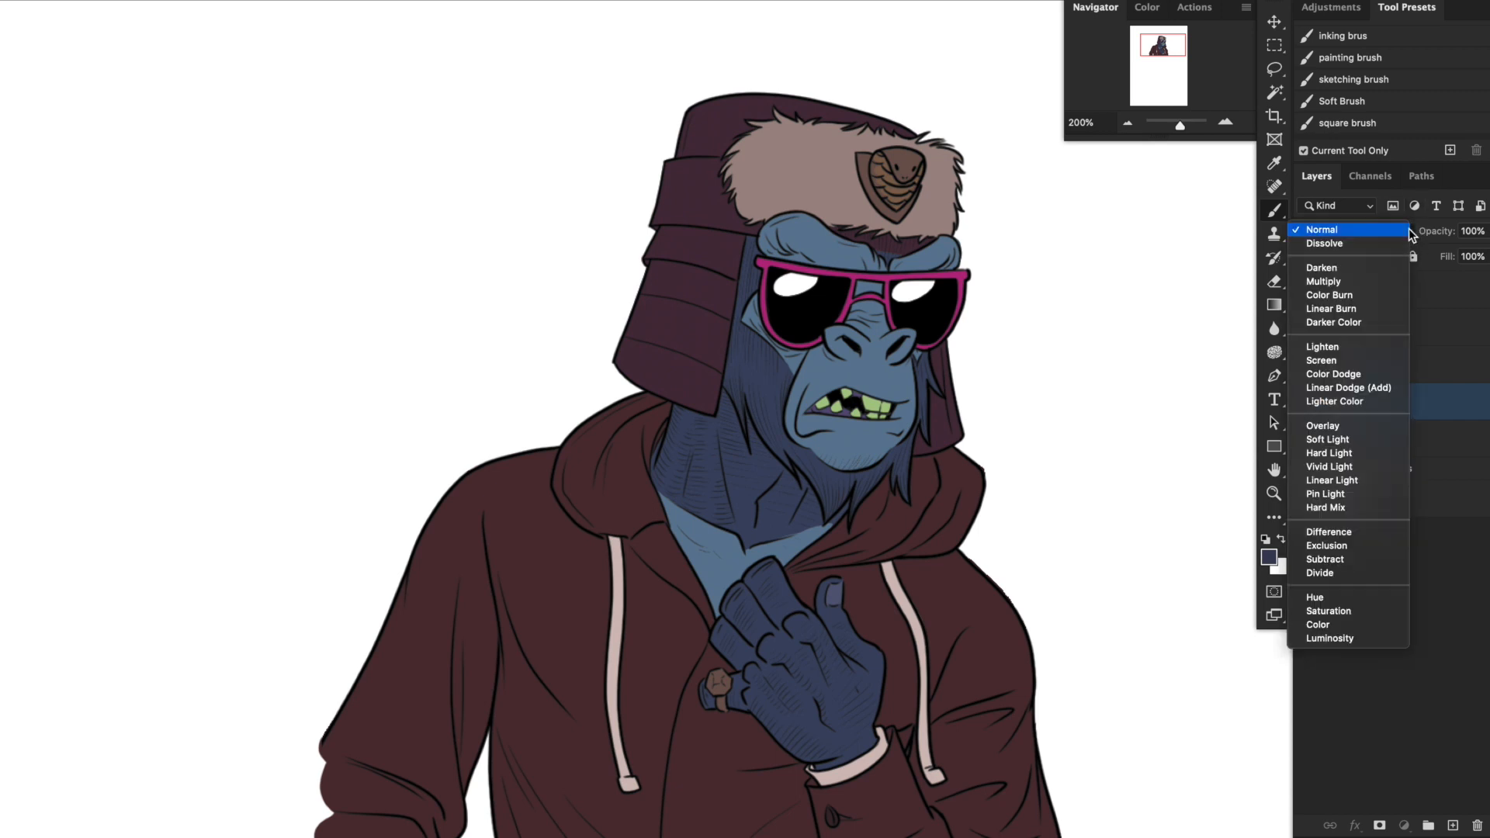
left_click(1344, 282)
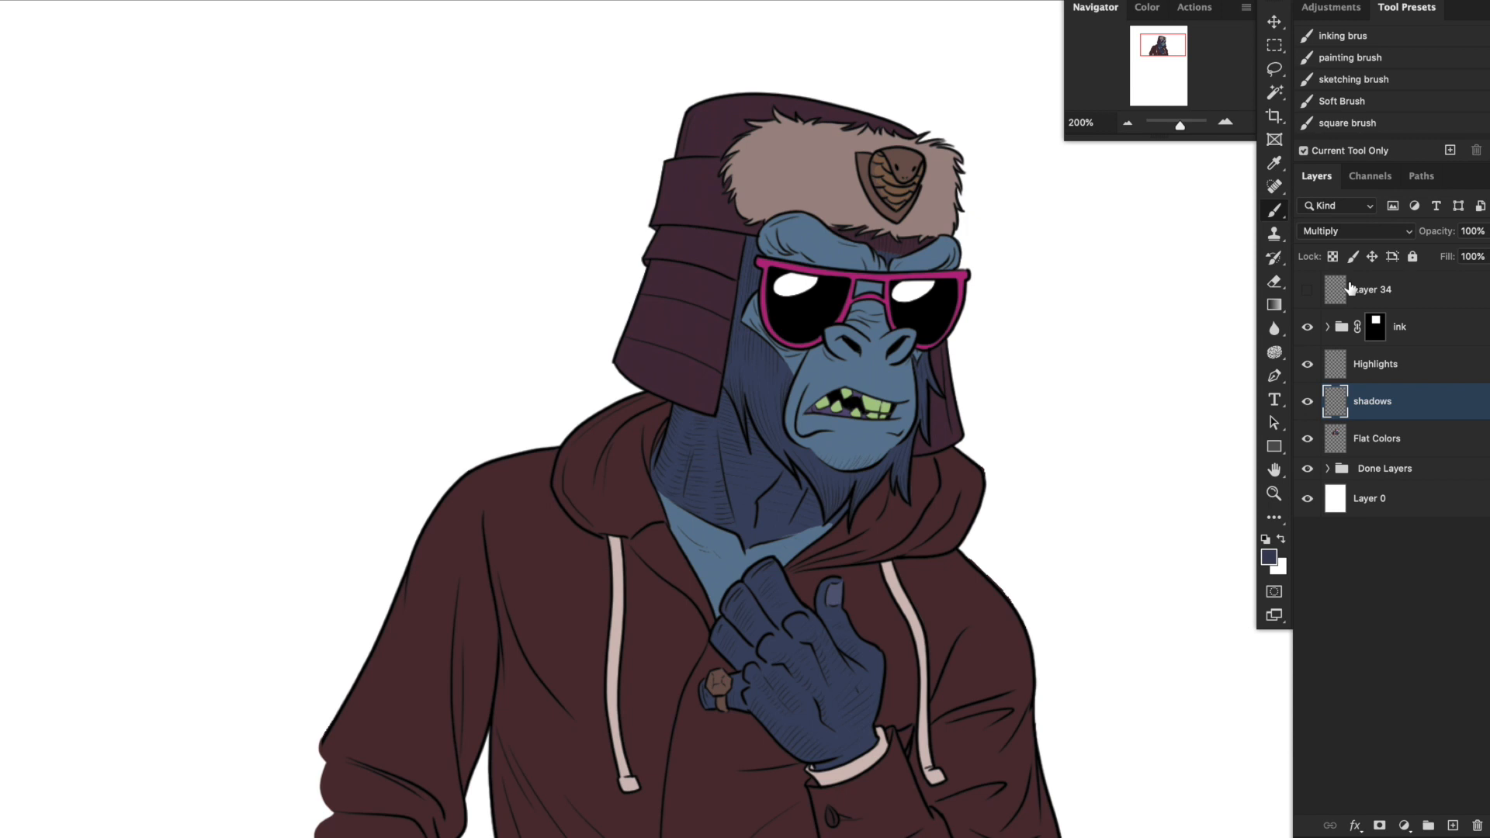
Choose a muted purple foreground colour for the shadows, shifting the hue from blue towards violet.
left_click(1268, 557)
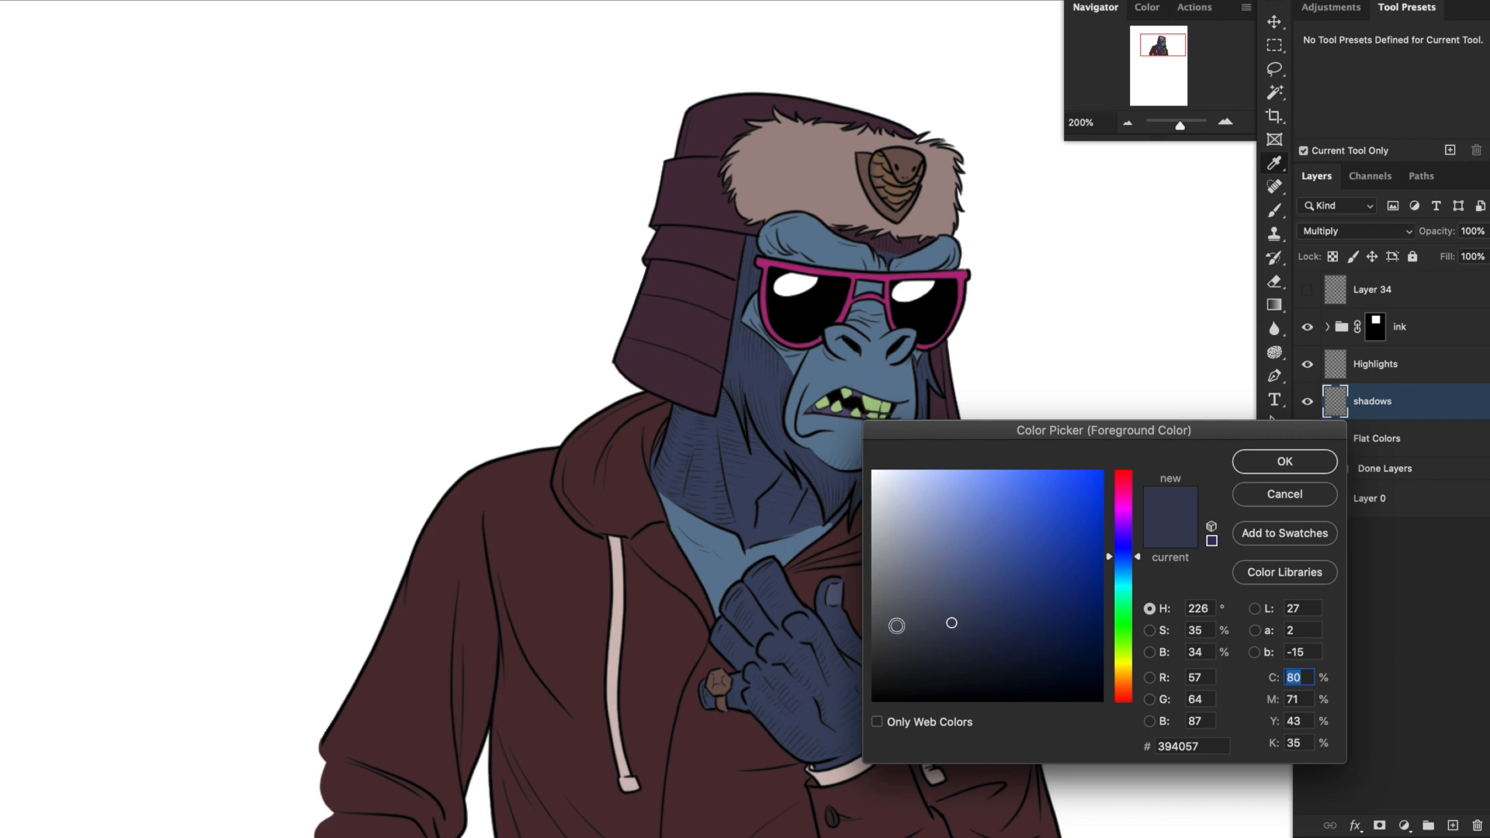
left_click(1124, 529)
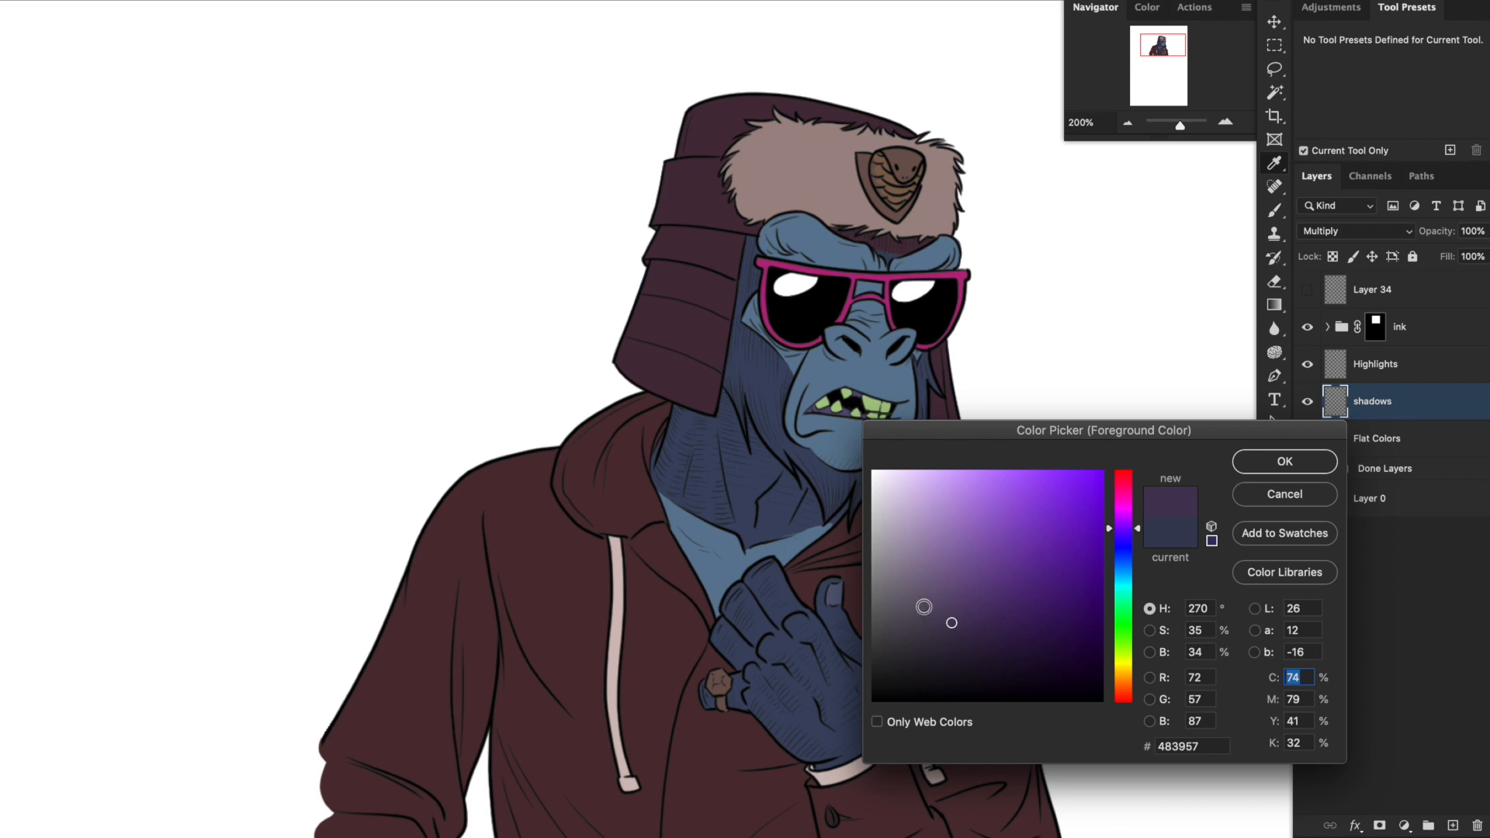
left_click_drag(1112, 532, 1120, 532)
left_click(934, 613)
left_click(1286, 460)
key("super+plus")
key("super+plus")
key("l")
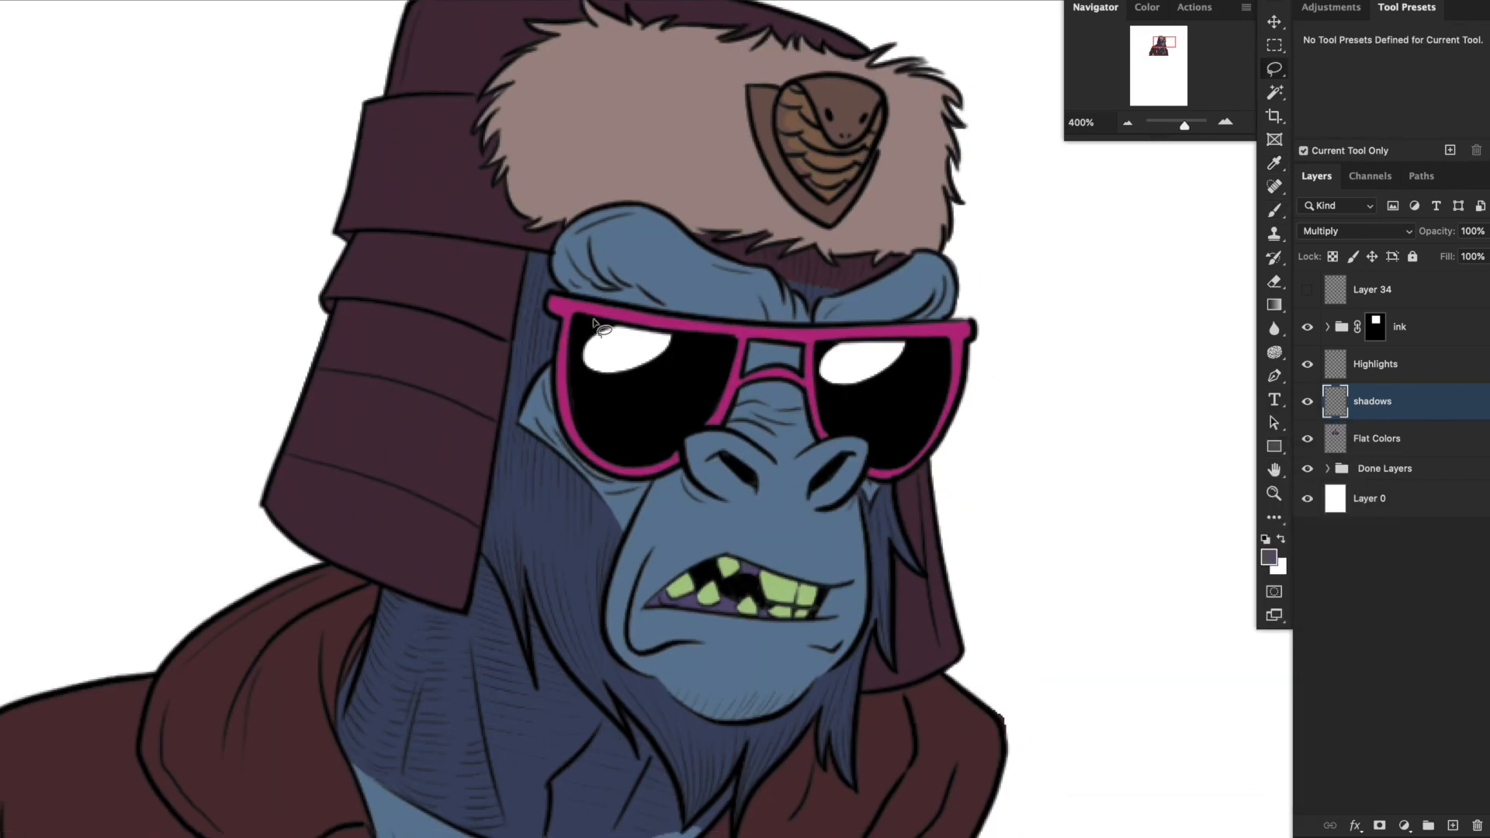
mouse_move(565, 249)
left_mouse_down()
mouse_move(578, 301)
mouse_move(719, 311)
mouse_move(571, 256)
left_mouse_up()
key("super+minus")
key("super+minus")
key("super+d")
Add a layer above Highlights and draw a black light-direction arrow with the inking brush, pointing diagonally down towards the hat.
left_click(1375, 364)
left_click(1452, 826)
left_click(1273, 211)
left_click(1389, 37)
mouse_move(351, 69)
left_mouse_down()
mouse_move(463, 235)
mouse_move(443, 205)
left_mouse_up()
left_click_drag(417, 277, 534, 309)
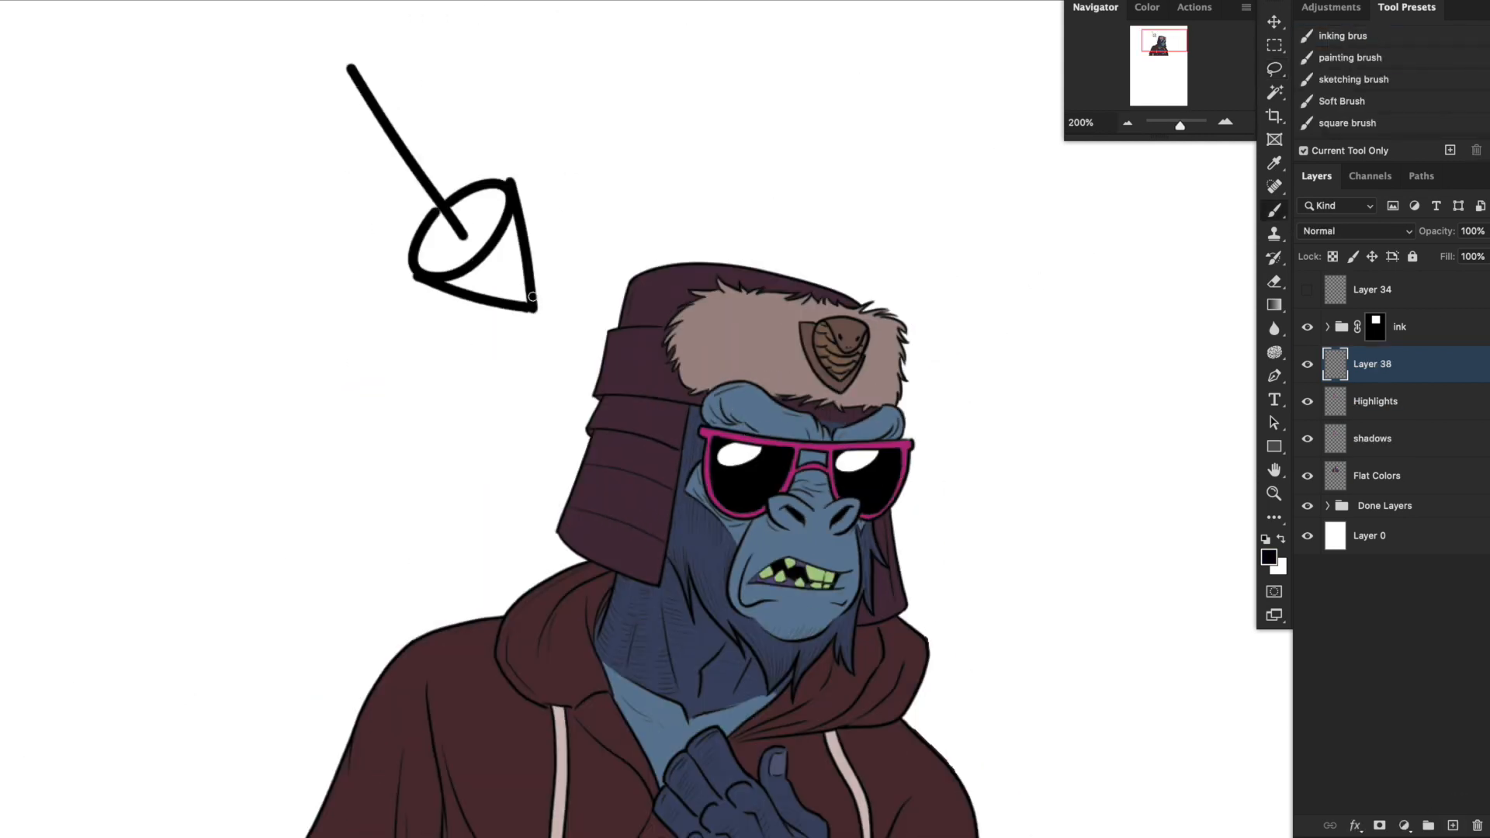
Make the shadows layer active and set the foreground colour to a muted purple with a hue of 282°.
left_click(1392, 442)
left_click(1274, 68)
left_click(1268, 557)
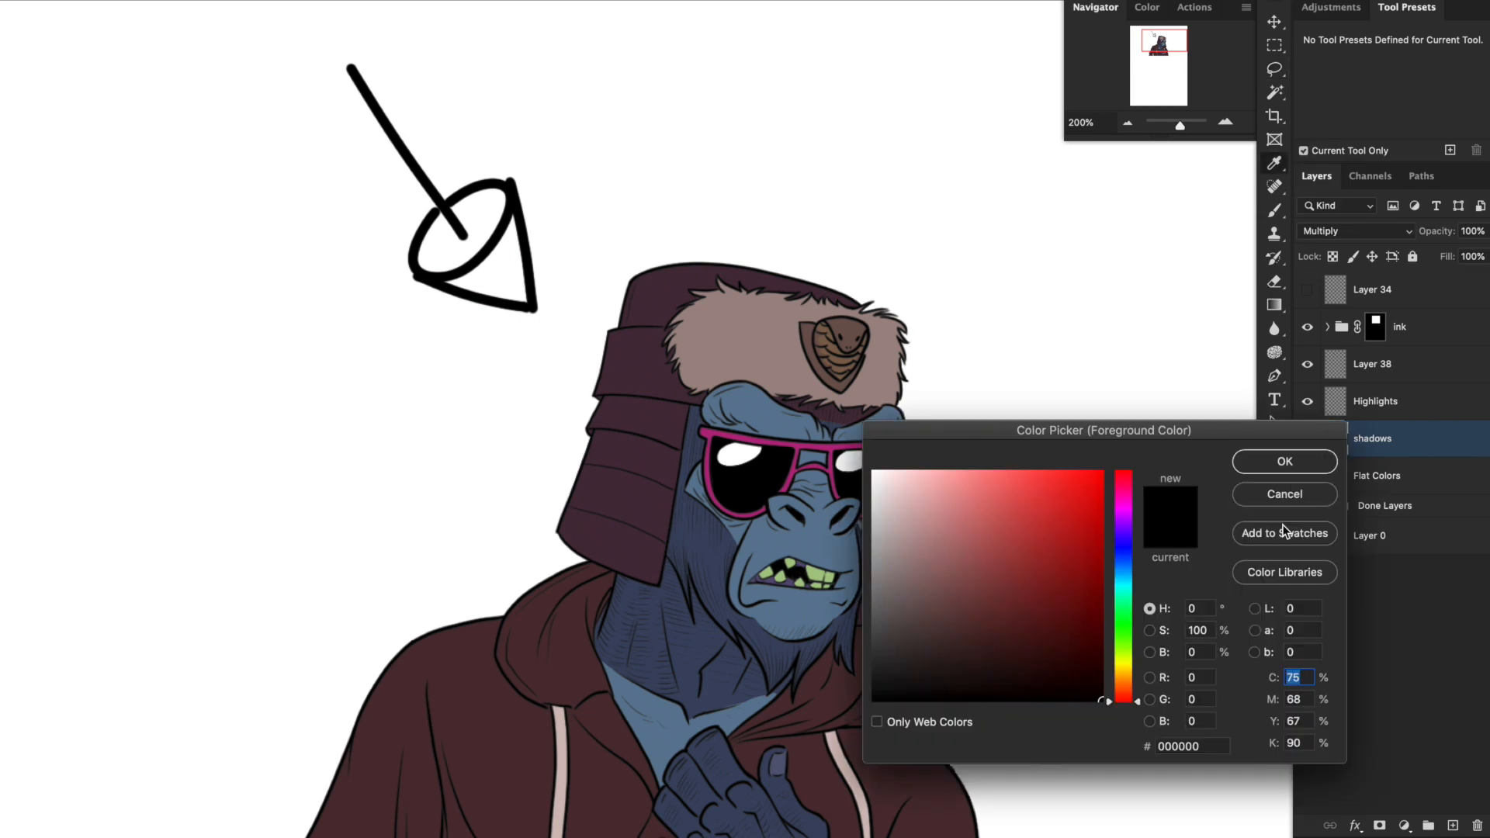
left_click(925, 613)
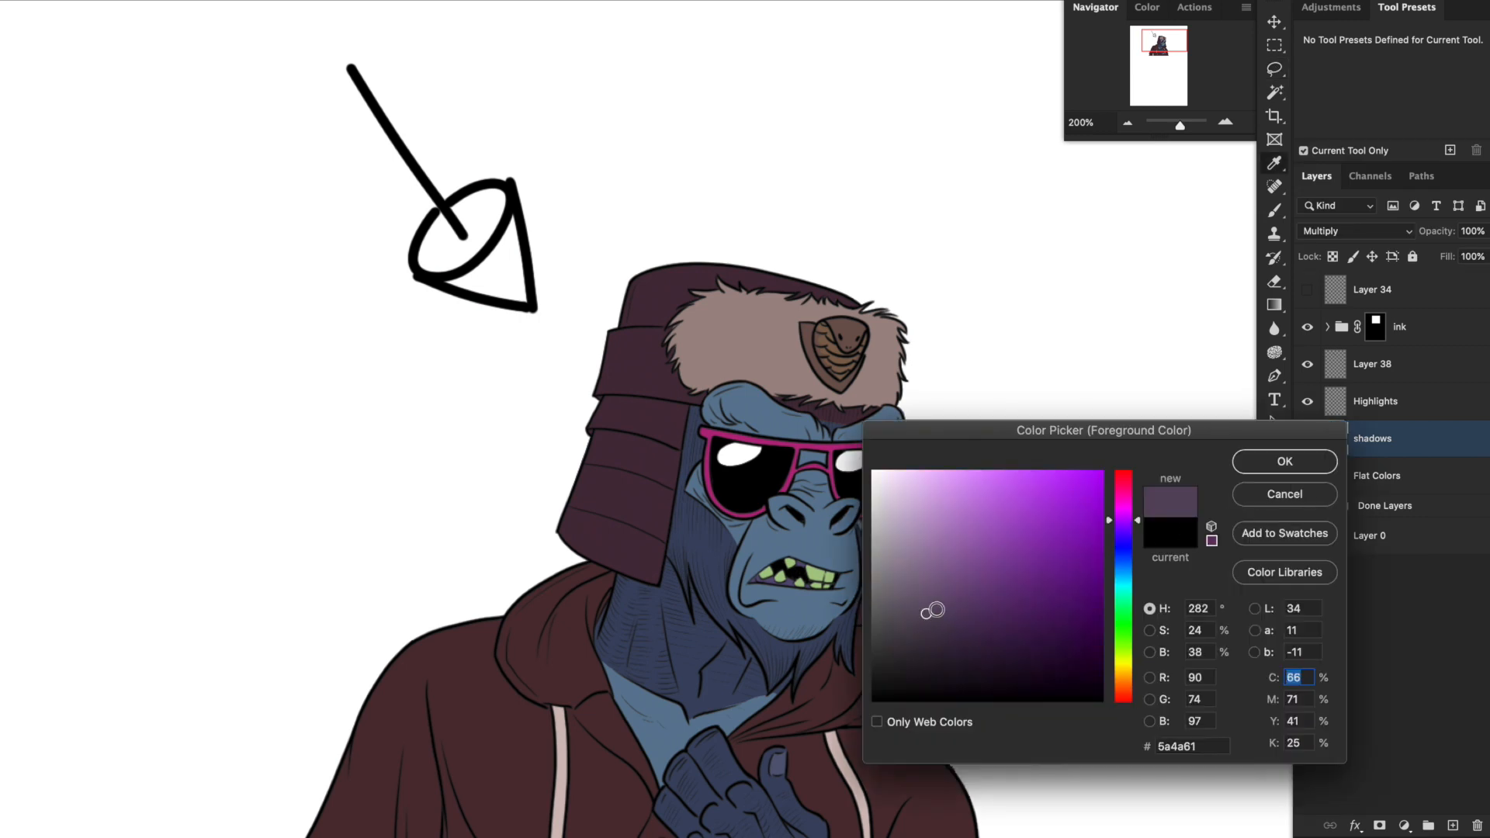
left_click(923, 608)
key("Return")
Rename the arrow's layer to "mark up layer" and Layer 34 to "eyeglass shine".
left_click_drag(903, 523, 982, 381)
left_click(1227, 120)
left_click_drag(867, 286, 819, 592)
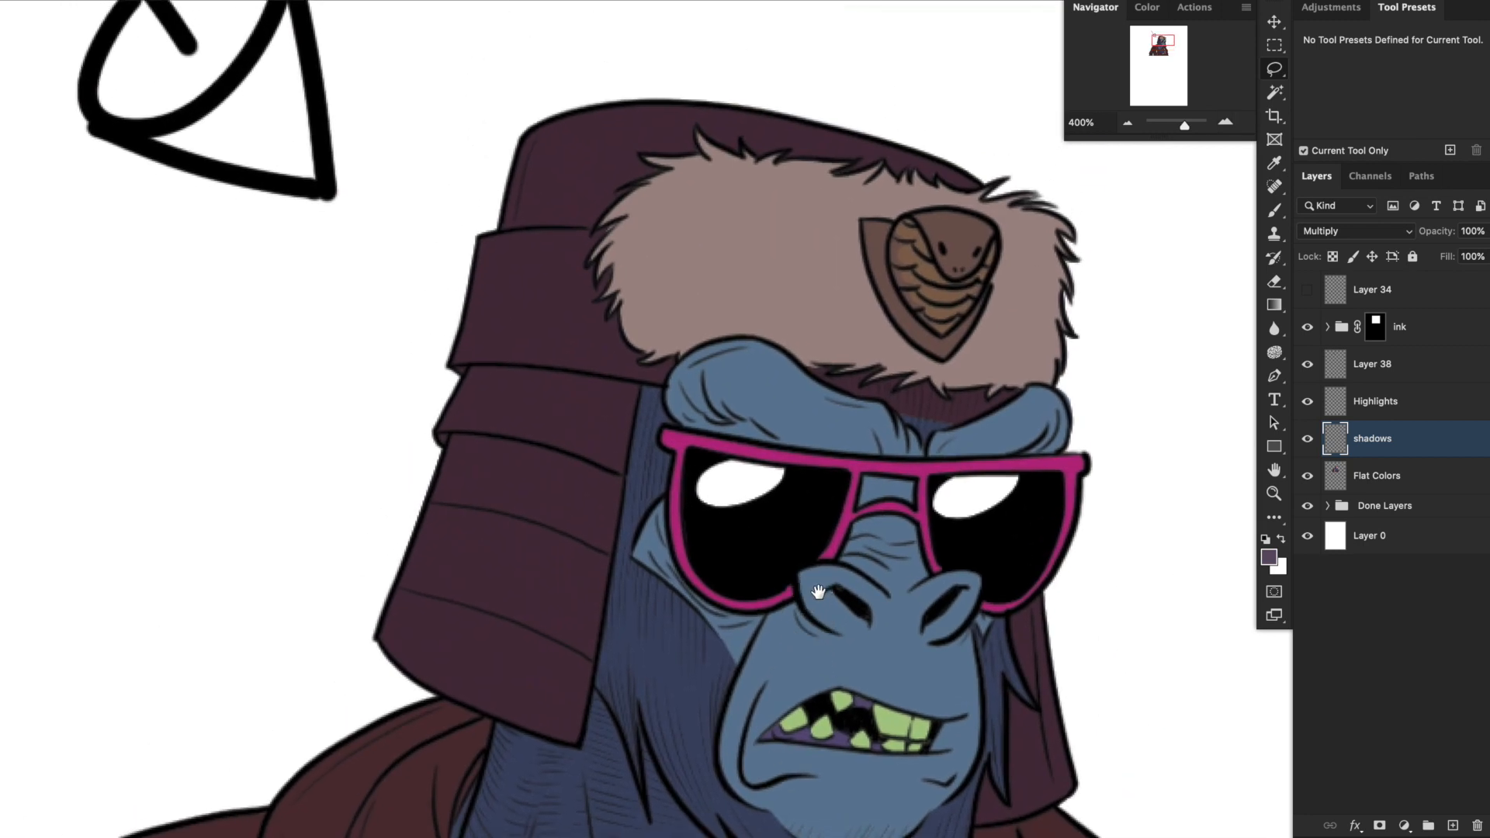
left_click(1372, 364)
double_click(1371, 364)
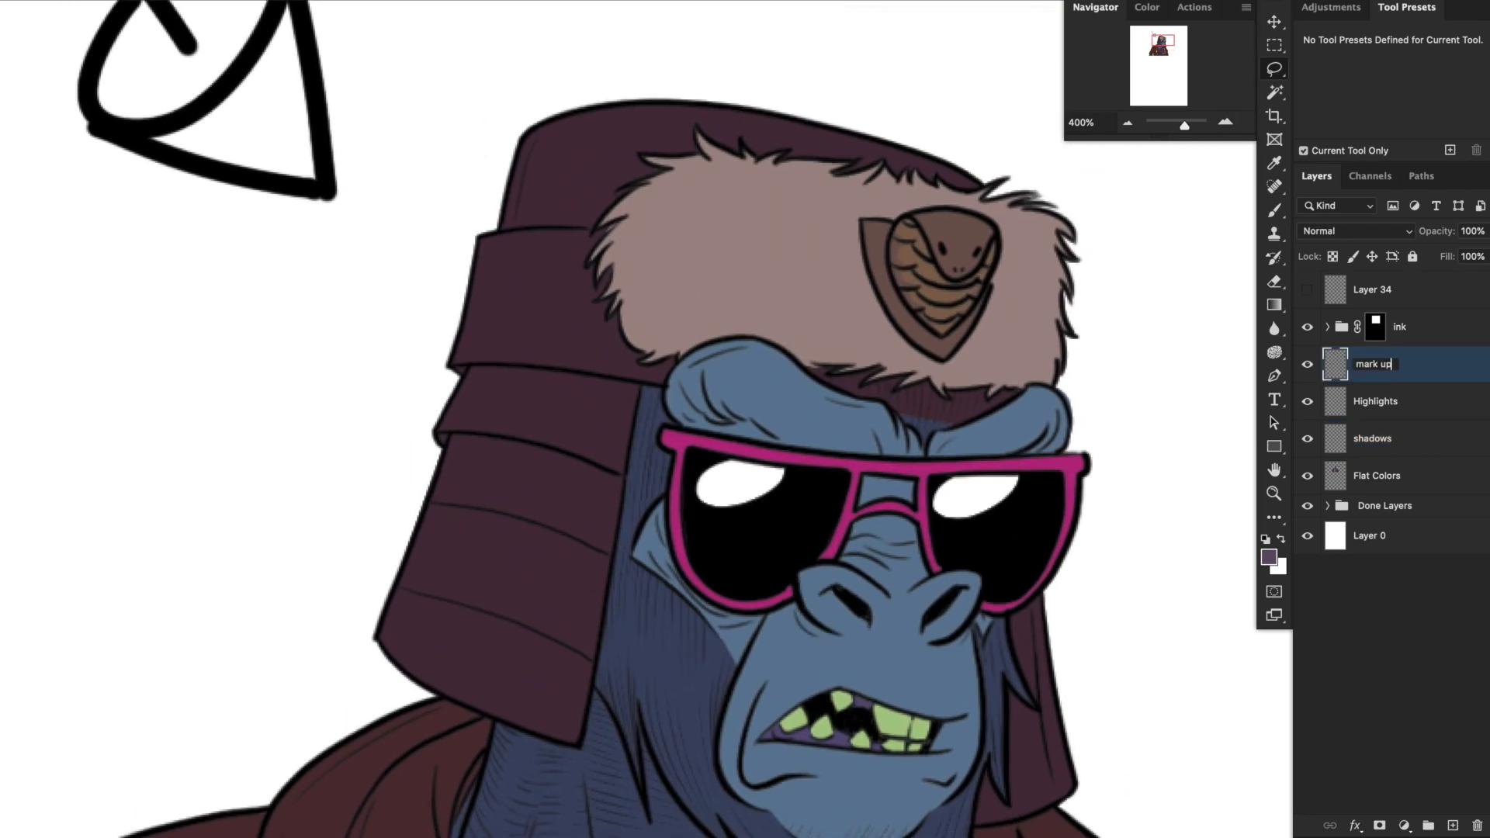
type("mark up layer")
key("Return")
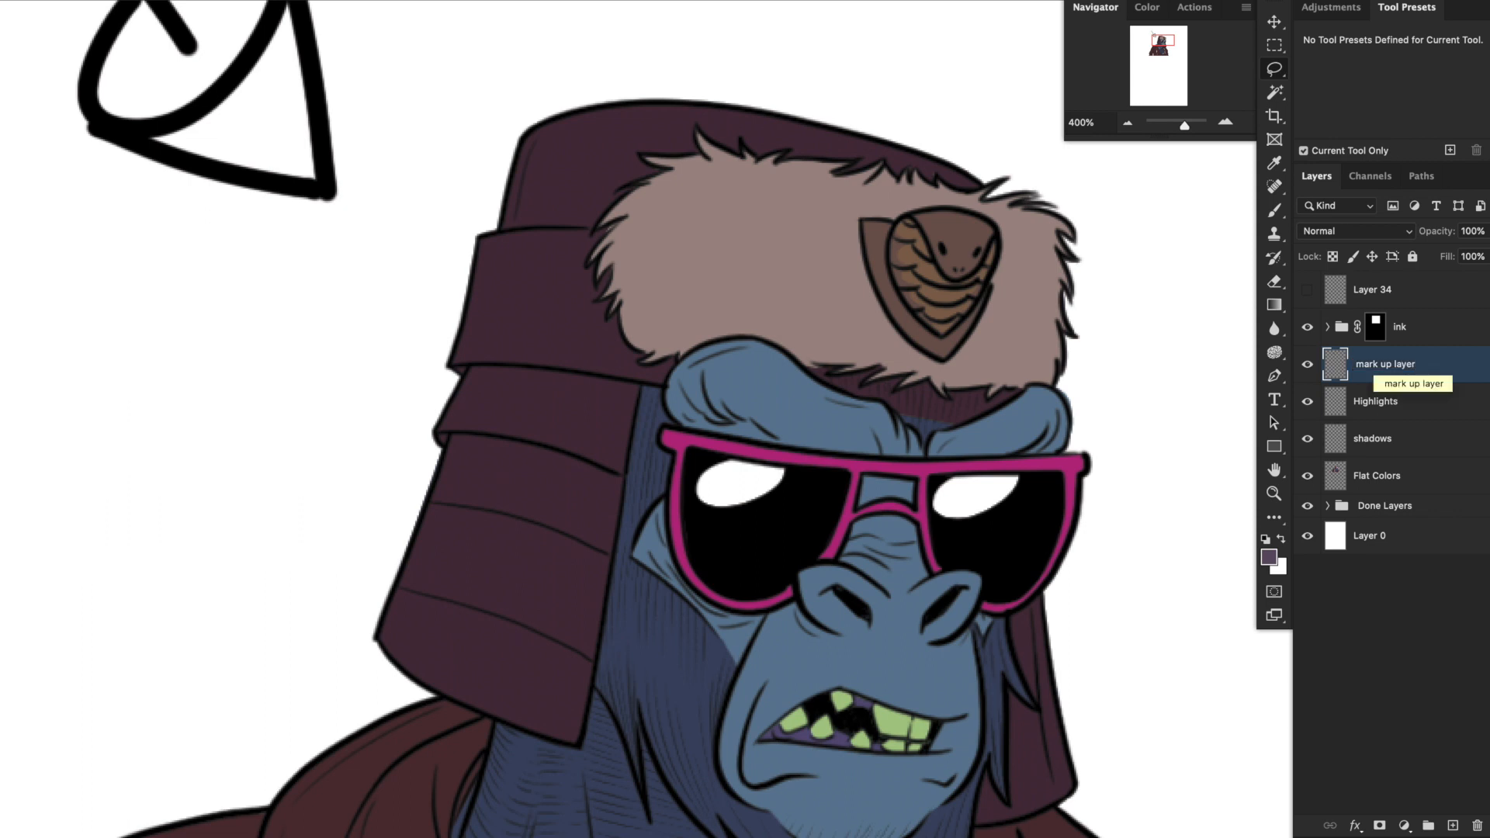
double_click(1364, 290)
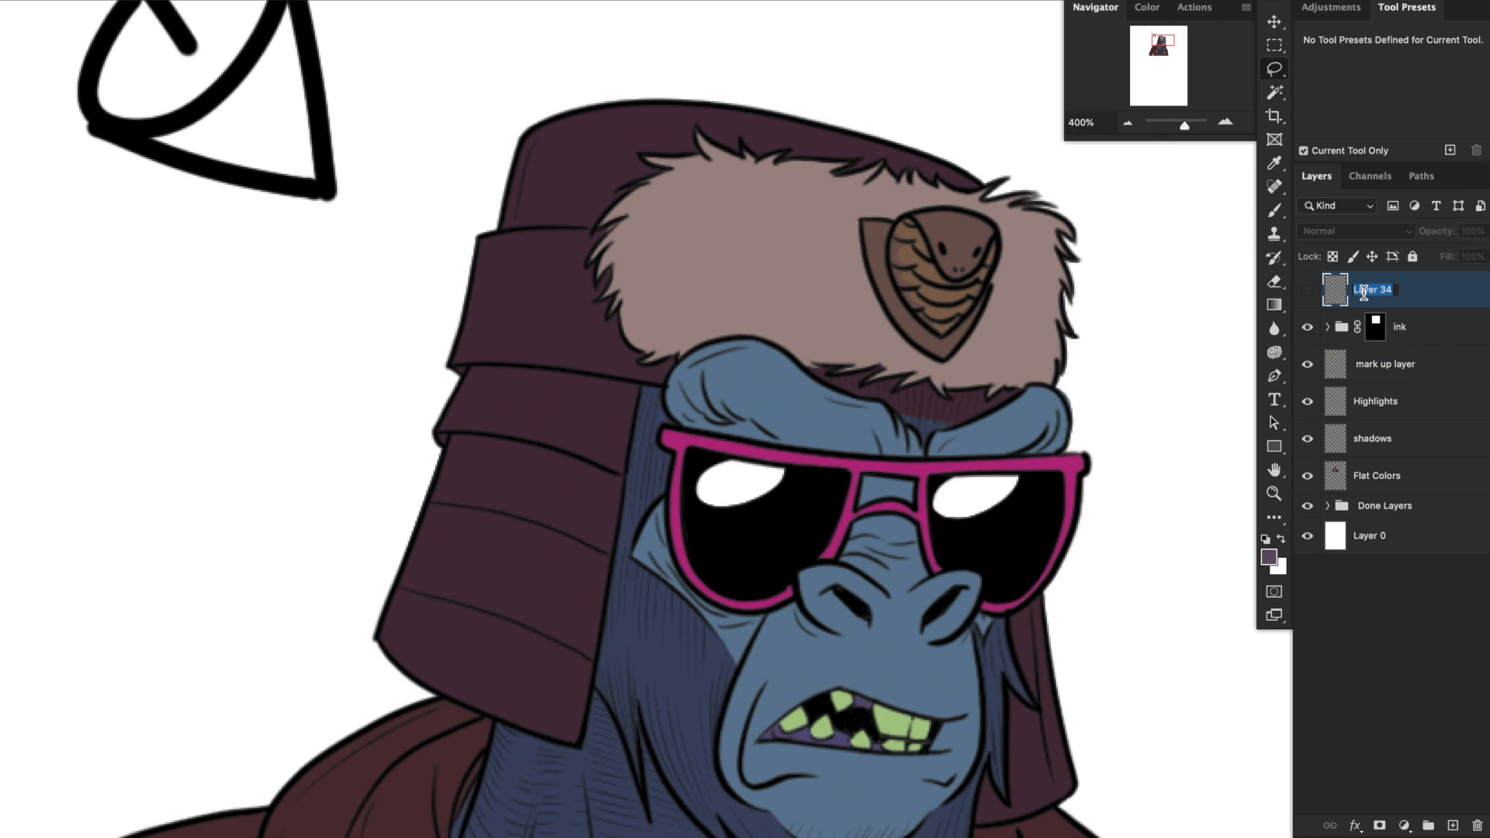
type("eyeglass shine")
key("Return")
On the shadows layer, lasso the shadow shapes under both brows and across the nose bridge between the lenses.
left_click(1394, 436)
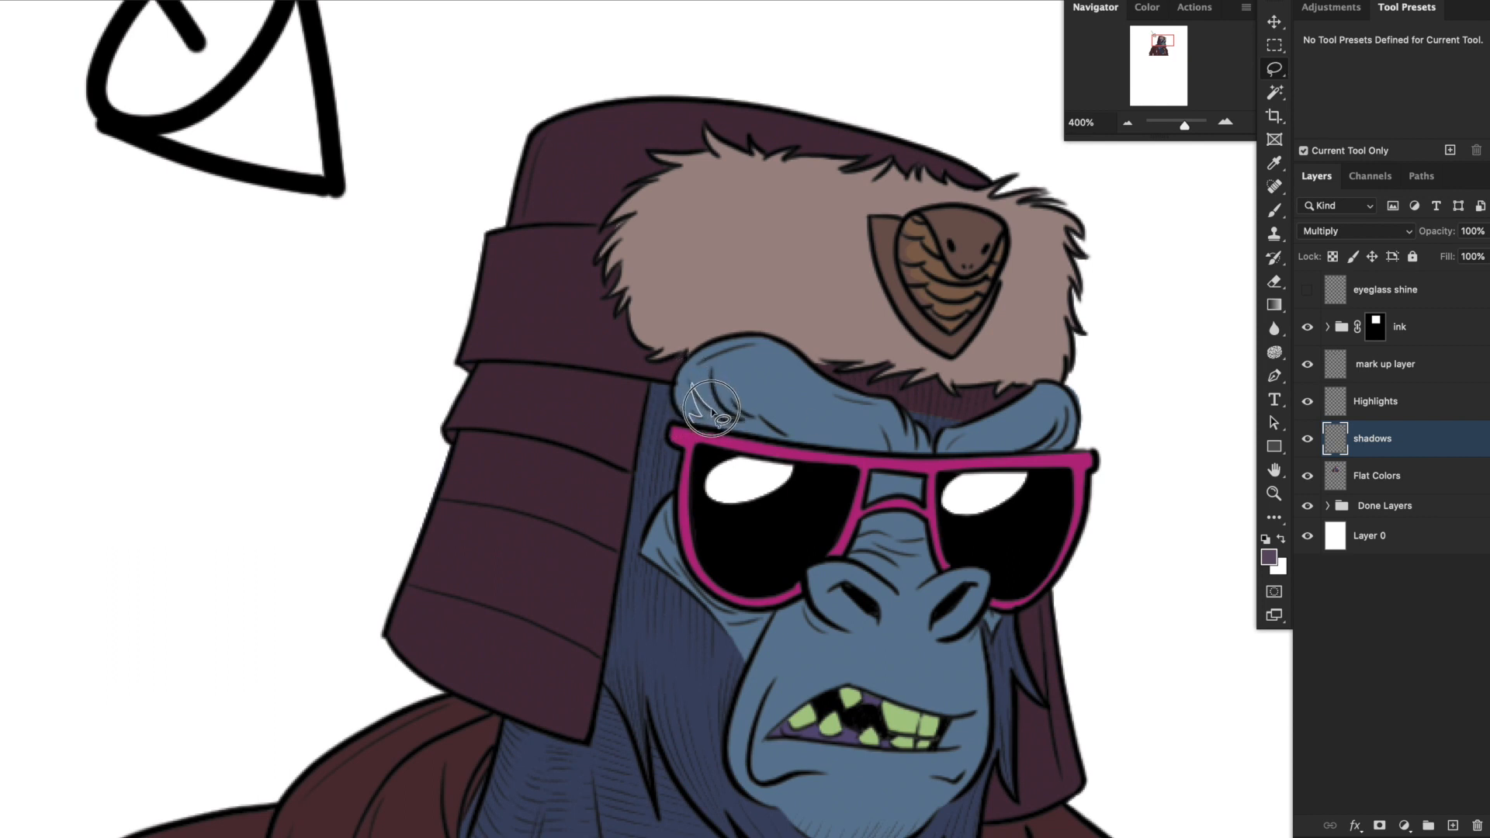
mouse_move(712, 410)
left_mouse_down()
mouse_move(710, 368)
mouse_move(768, 426)
mouse_move(879, 445)
mouse_move(875, 426)
mouse_move(929, 454)
mouse_move(693, 425)
left_mouse_up()
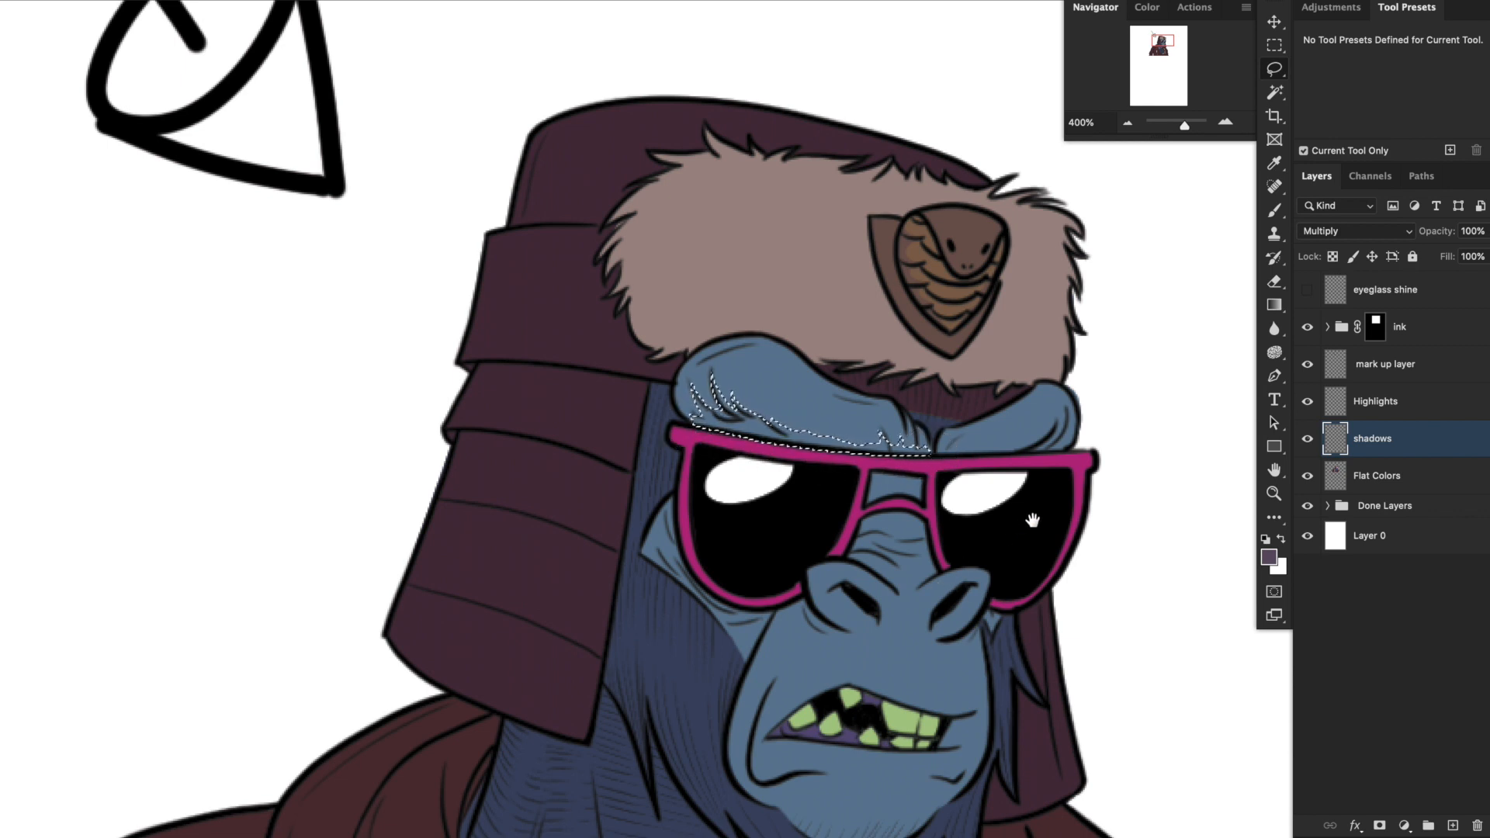
left_click_drag(1049, 511, 1039, 514)
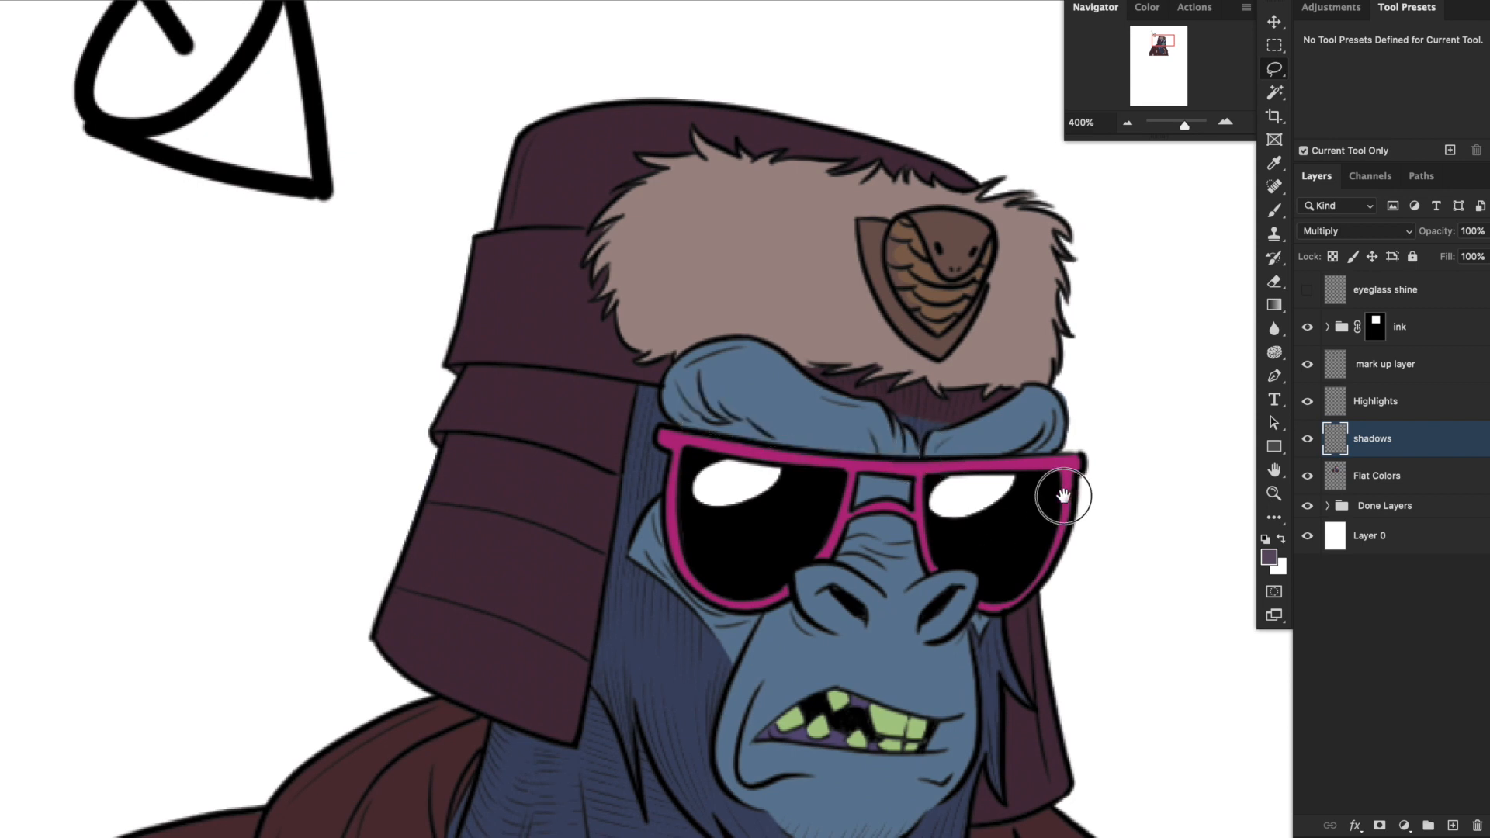
mouse_move(980, 443)
left_mouse_down()
mouse_move(945, 454)
mouse_move(1001, 467)
mouse_move(1028, 436)
mouse_move(986, 469)
left_mouse_up()
mouse_move(944, 528)
left_mouse_down()
mouse_move(862, 487)
mouse_move(884, 498)
mouse_move(879, 472)
mouse_move(828, 473)
mouse_move(815, 534)
mouse_move(868, 533)
mouse_move(891, 553)
mouse_move(864, 514)
mouse_move(843, 516)
mouse_move(842, 547)
mouse_move(859, 555)
mouse_move(806, 551)
mouse_move(852, 541)
mouse_move(859, 561)
mouse_move(892, 568)
mouse_move(857, 563)
mouse_move(830, 586)
mouse_move(805, 562)
mouse_move(838, 585)
mouse_move(804, 562)
left_mouse_up()
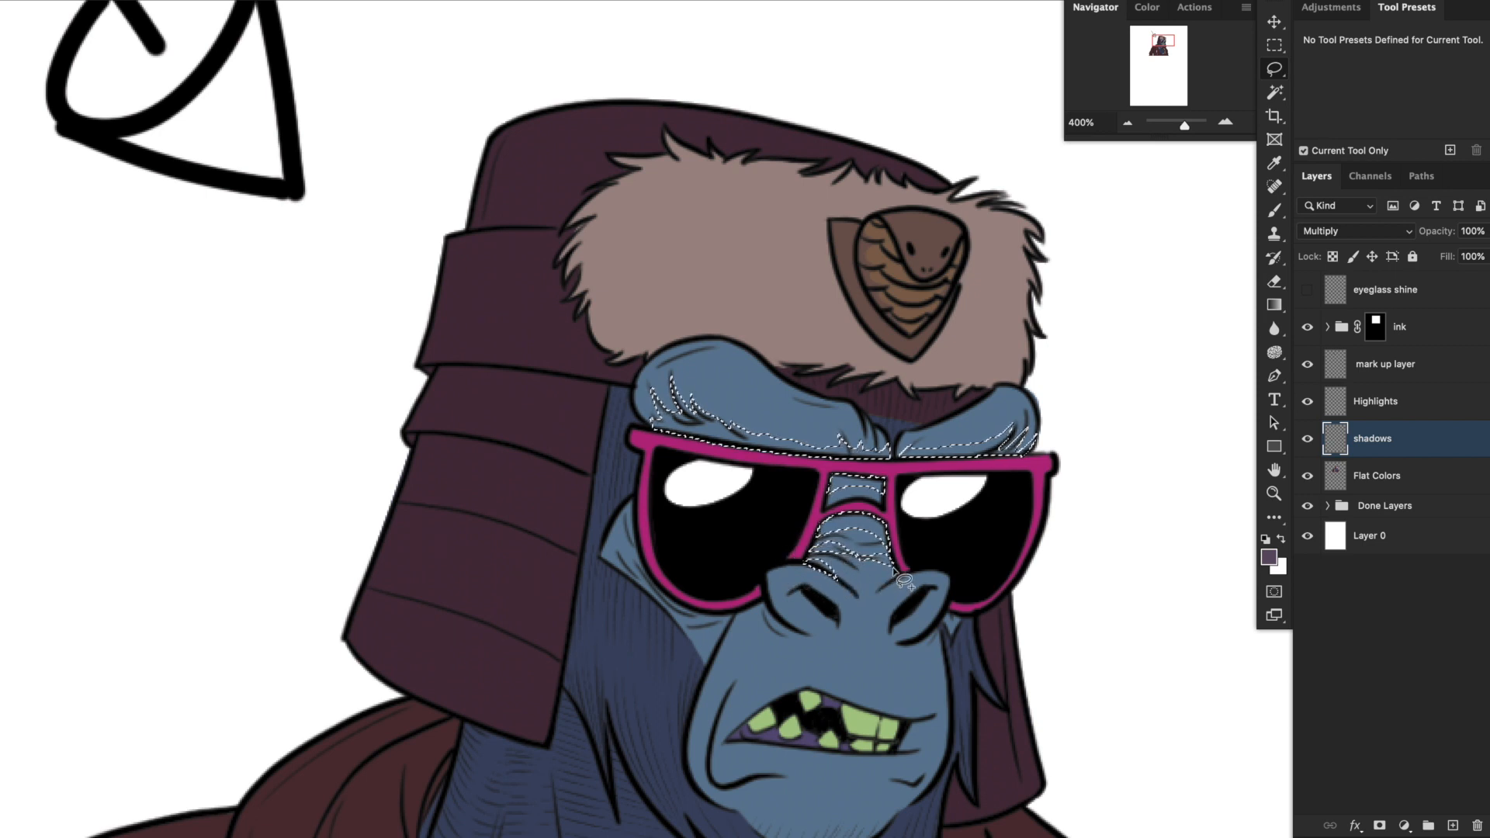
Add the nose sides, nostrils and the cheek creases beside and below the sunglasses to the shadow selection.
left_click_drag(908, 622, 920, 587)
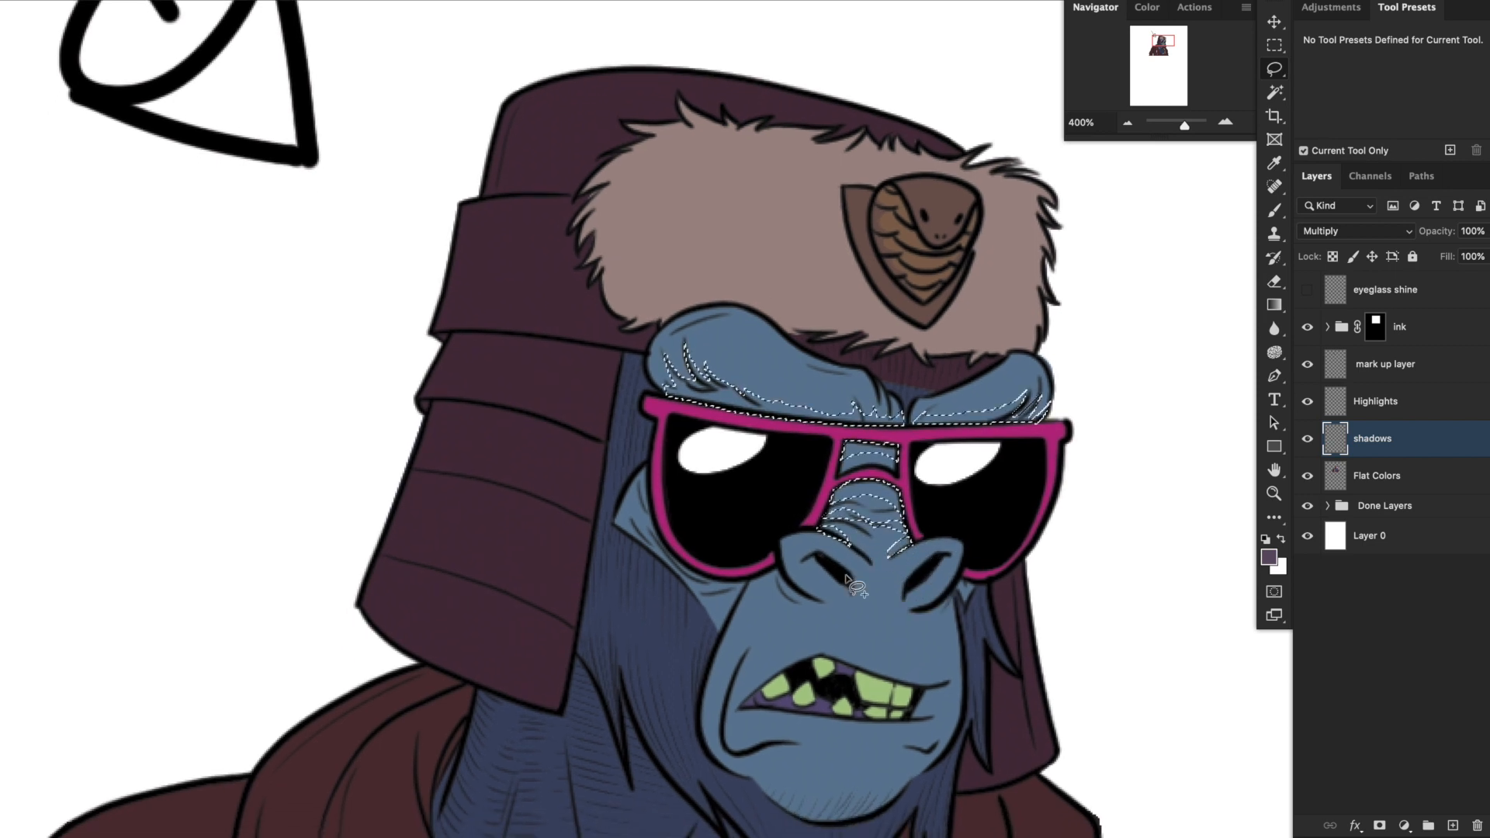
mouse_move(811, 570)
left_mouse_down()
mouse_move(830, 553)
mouse_move(851, 590)
mouse_move(807, 570)
left_mouse_up()
mouse_move(910, 599)
left_mouse_down()
mouse_move(934, 556)
mouse_move(940, 578)
mouse_move(905, 602)
mouse_move(959, 554)
mouse_move(914, 575)
left_mouse_up()
mouse_move(772, 521)
left_mouse_down()
mouse_move(785, 564)
mouse_move(842, 570)
mouse_move(772, 521)
left_mouse_up()
scroll(666, 407, "down", 2)
mouse_move(661, 399)
left_mouse_down()
mouse_move(650, 427)
mouse_move(669, 480)
mouse_move(729, 520)
mouse_move(786, 515)
mouse_move(733, 508)
mouse_move(686, 473)
mouse_move(669, 411)
mouse_move(678, 372)
left_mouse_up()
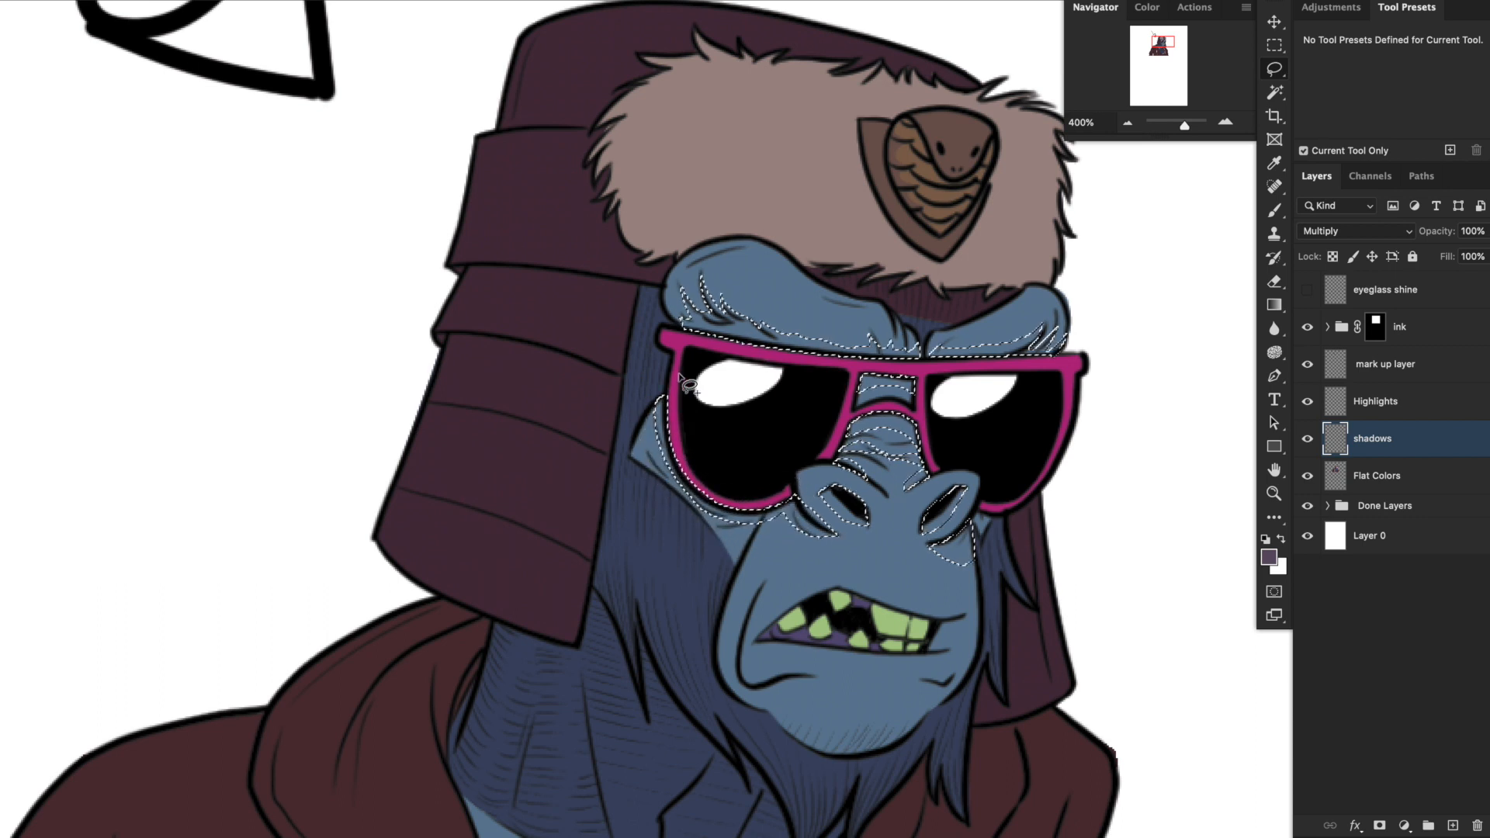
mouse_move(690, 498)
left_mouse_down()
mouse_move(654, 476)
mouse_move(691, 497)
left_mouse_up()
left_click_drag(845, 537, 858, 502)
mouse_move(762, 491)
left_mouse_down()
mouse_move(746, 533)
mouse_move(796, 478)
left_mouse_up()
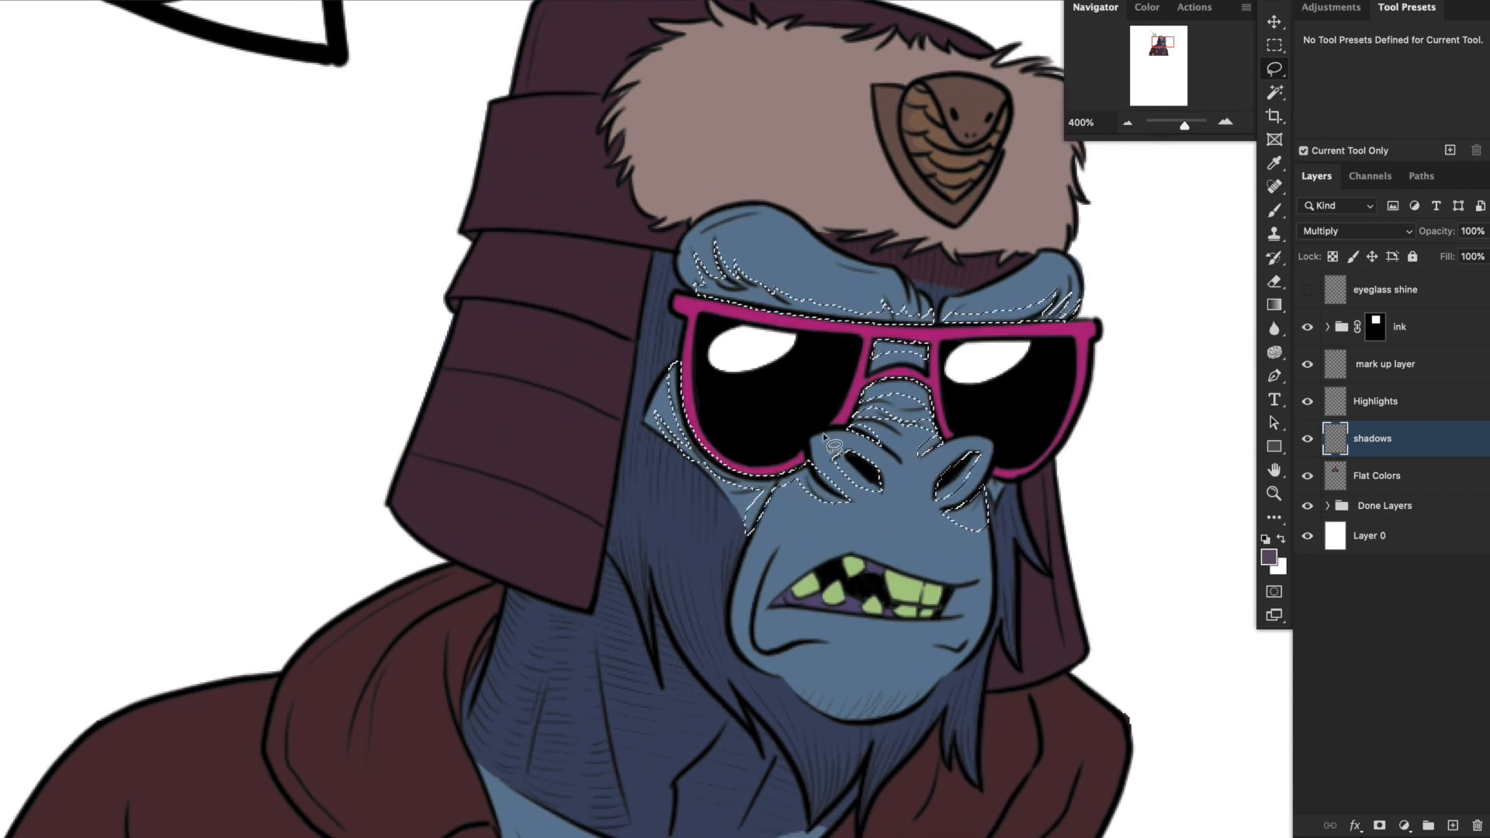
Add the mouth, chin, beard tufts and the upper bar of the sunglasses frame to the shadow selection.
mouse_move(1065, 519)
left_mouse_down()
mouse_move(1027, 432)
mouse_move(943, 410)
mouse_move(947, 421)
left_mouse_up()
mouse_move(974, 528)
left_mouse_down()
mouse_move(1009, 433)
mouse_move(972, 421)
mouse_move(945, 453)
left_mouse_up()
left_click_drag(954, 424, 979, 418)
mouse_move(933, 482)
left_mouse_down()
mouse_move(964, 486)
mouse_move(934, 482)
left_mouse_up()
left_click_drag(622, 409, 921, 432)
left_click_drag(847, 466, 869, 473)
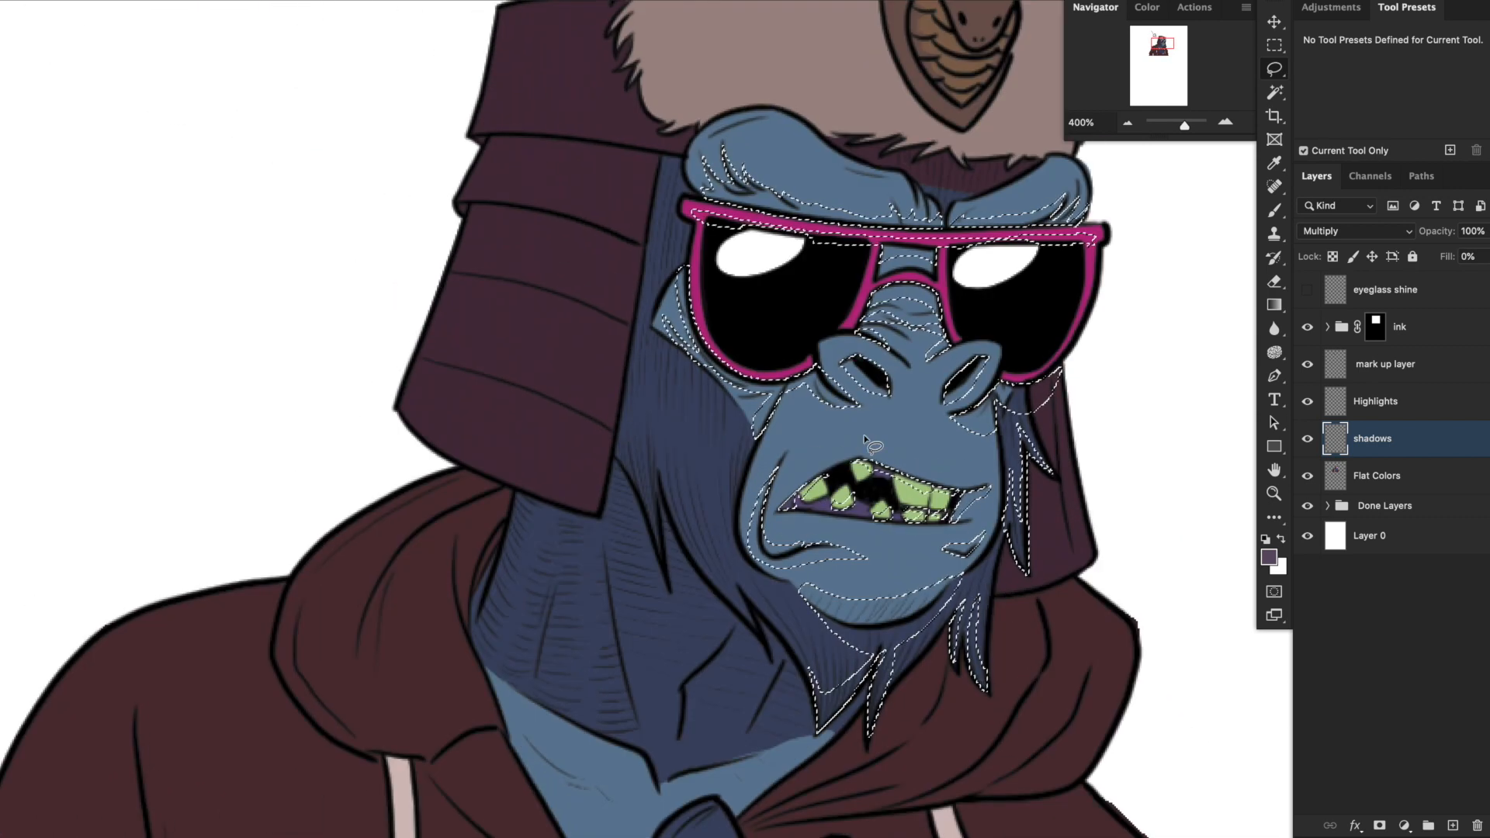
Add the neck, the fur beside the ear flap and the hood and neckline folds to the shadow selection.
mouse_move(775, 190)
left_mouse_down()
mouse_move(731, 412)
mouse_move(768, 434)
left_mouse_up()
left_click_drag(845, 497, 871, 515)
left_click_drag(764, 582, 991, 452)
left_click_drag(698, 434, 996, 375)
left_click_drag(916, 657, 749, 508)
left_click_drag(838, 190, 630, 290)
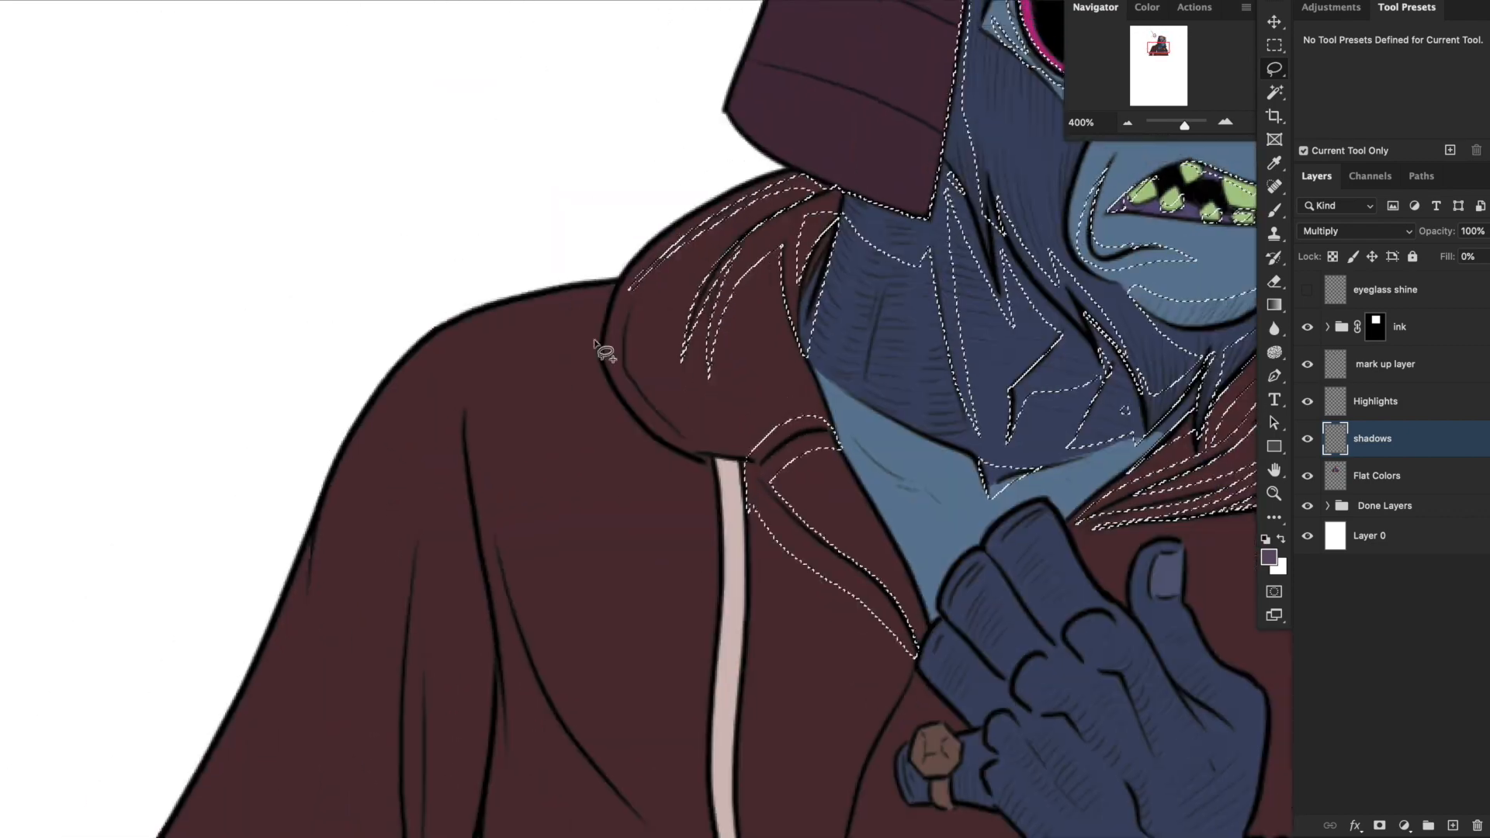
Add the hoodie's remaining folds, the cobra emblem and the ear flap's upper fold to the shadow selection.
left_click_drag(595, 341, 715, 515)
left_click_drag(515, 252, 535, 689)
mouse_move(676, 415)
left_mouse_down()
mouse_move(725, 432)
mouse_move(734, 471)
left_mouse_up()
mouse_move(482, 333)
left_mouse_down()
mouse_move(615, 422)
mouse_move(467, 378)
left_mouse_up()
left_click_drag(700, 314, 792, 485)
mouse_move(813, 441)
left_mouse_down()
mouse_move(795, 596)
mouse_move(884, 596)
left_mouse_up()
left_click_drag(825, 408, 822, 613)
left_click_drag(791, 466, 810, 535)
left_click_drag(754, 242, 891, 236)
left_click_drag(541, 329, 718, 382)
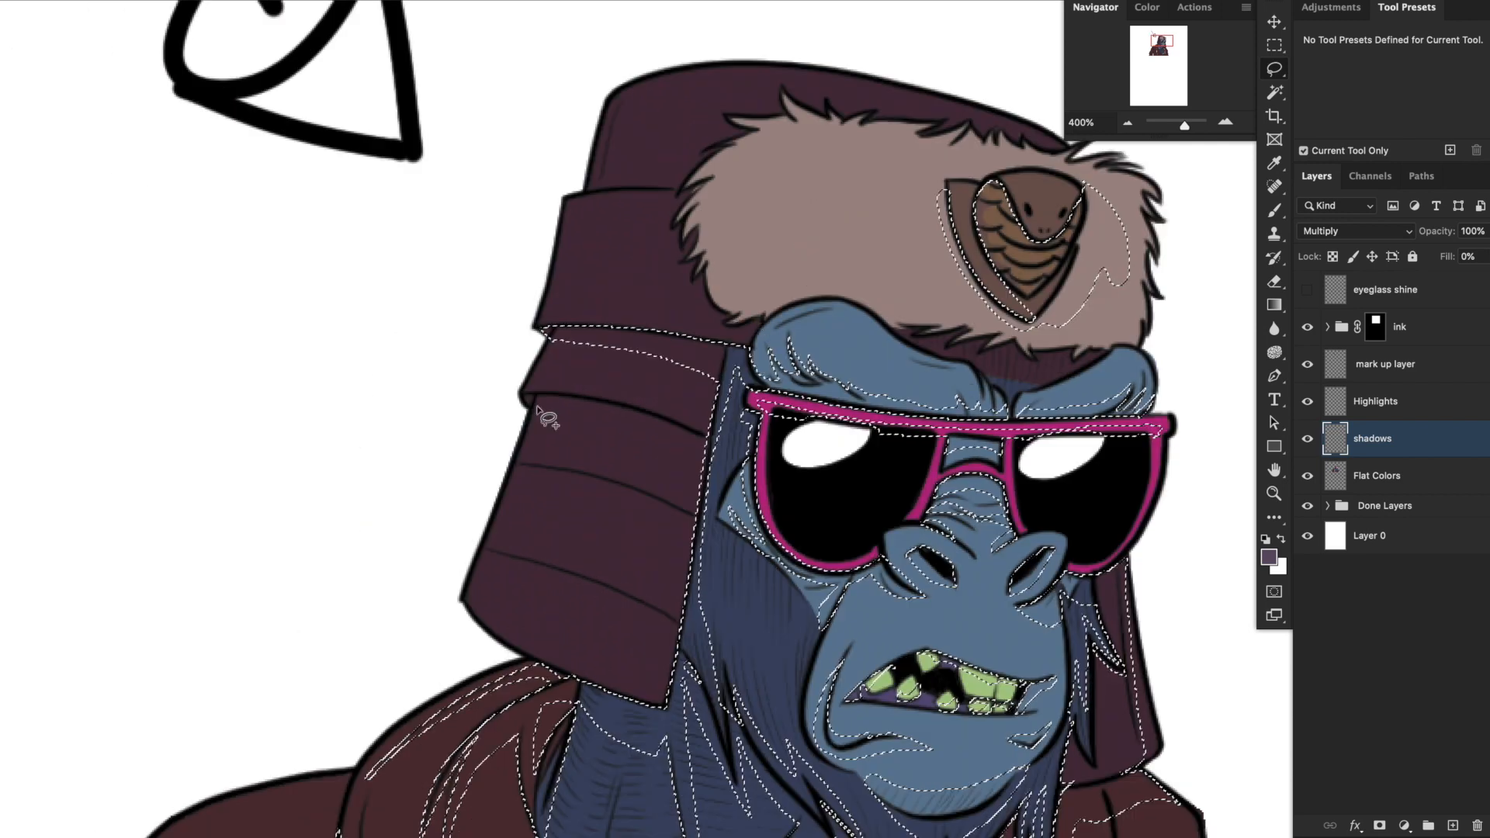
Add the hat's remaining folds and the strands of its fur trim to the shadow selection.
mouse_move(708, 123)
left_mouse_down()
mouse_move(779, 302)
mouse_move(732, 272)
left_mouse_up()
left_click_drag(725, 310, 838, 457)
key("super+minus")
left_click_drag(966, 776, 996, 438)
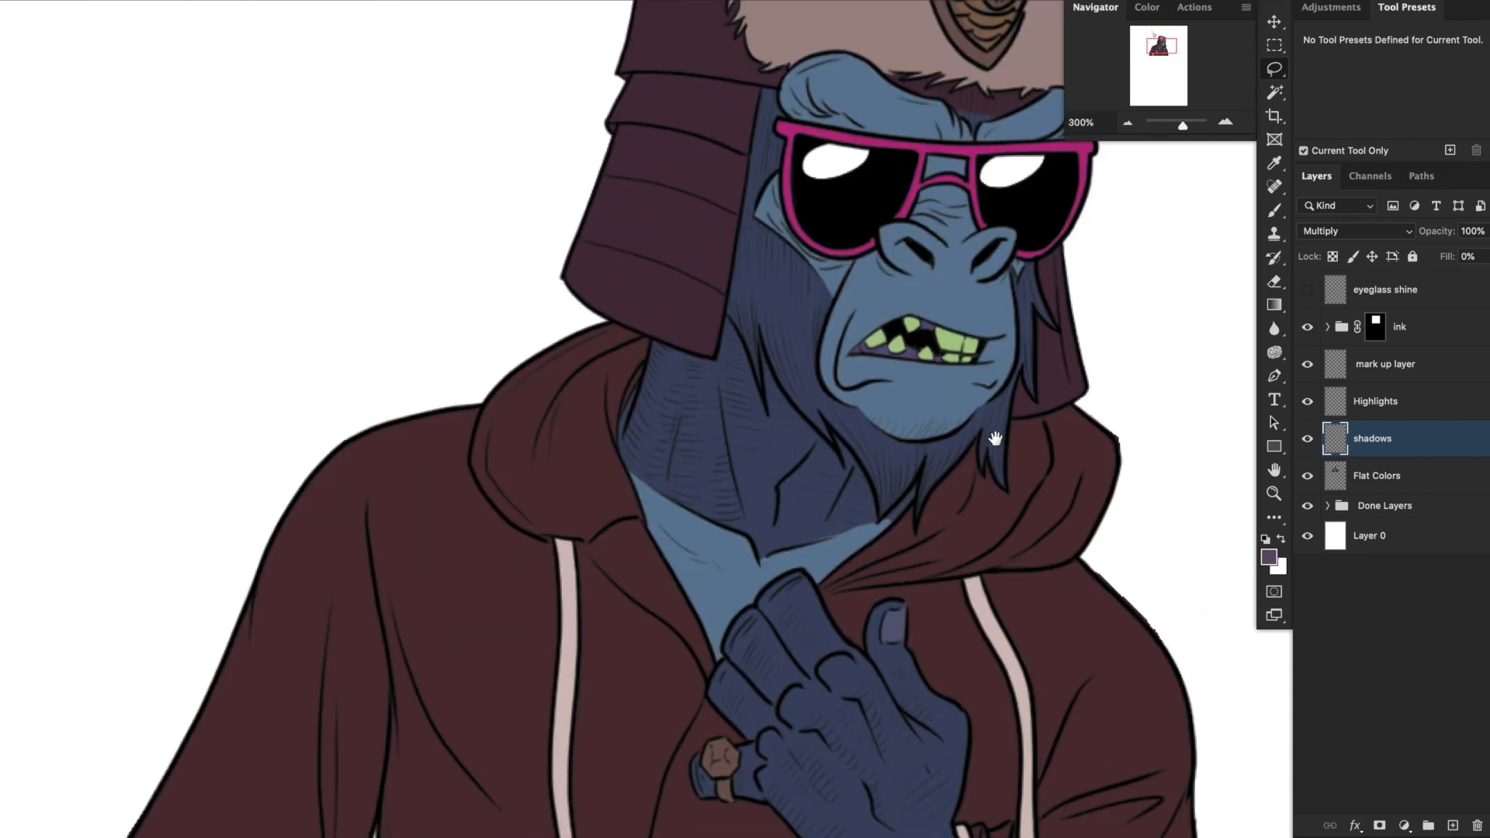
key("super+minus")
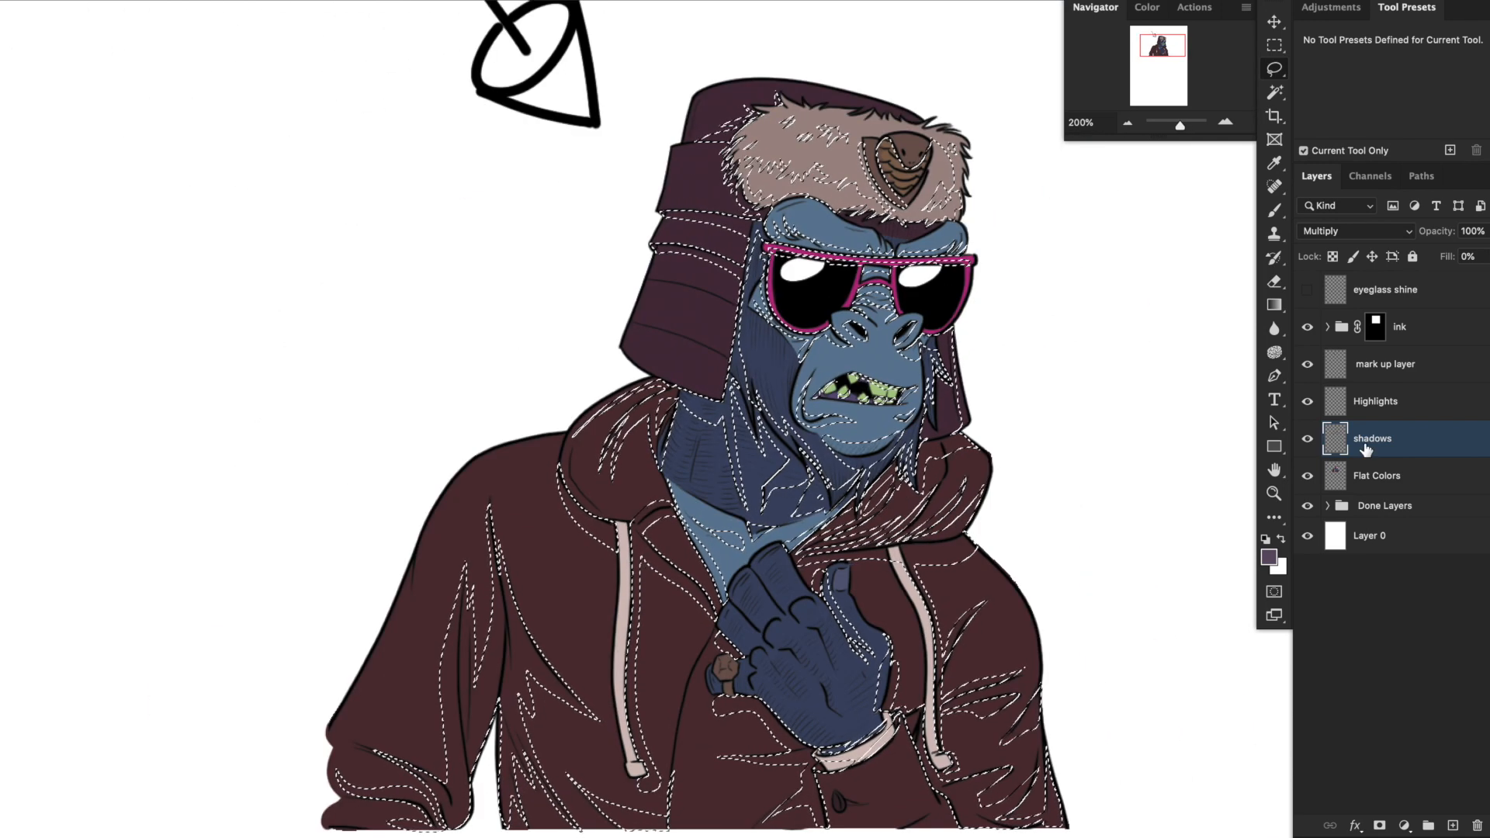
Fill the selected shadow shapes with the purple foreground colour in Normal mode at 100% opacity.
left_click(1277, 207)
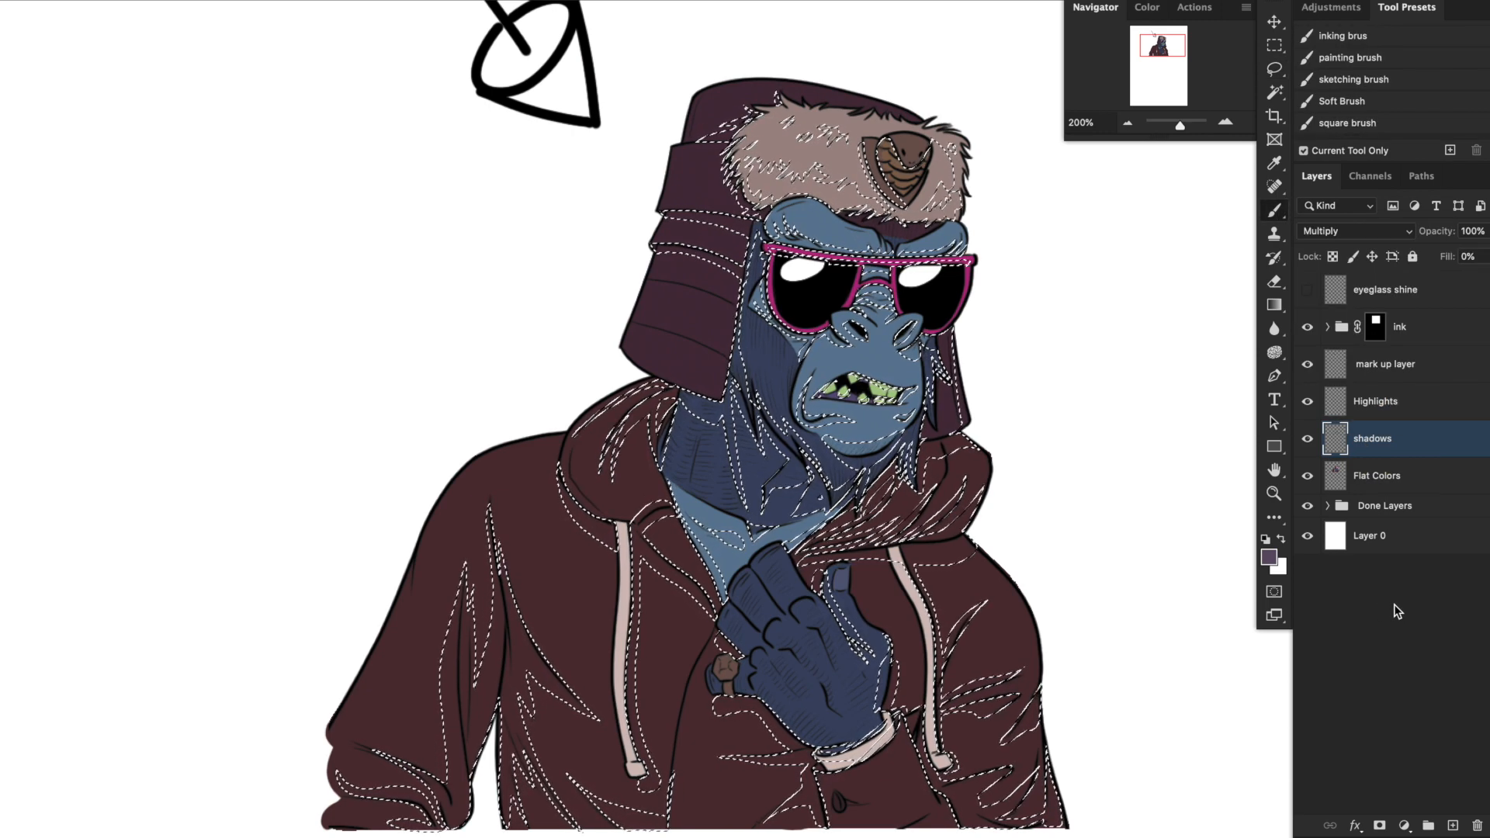
left_click(166, 0)
left_click(221, 203)
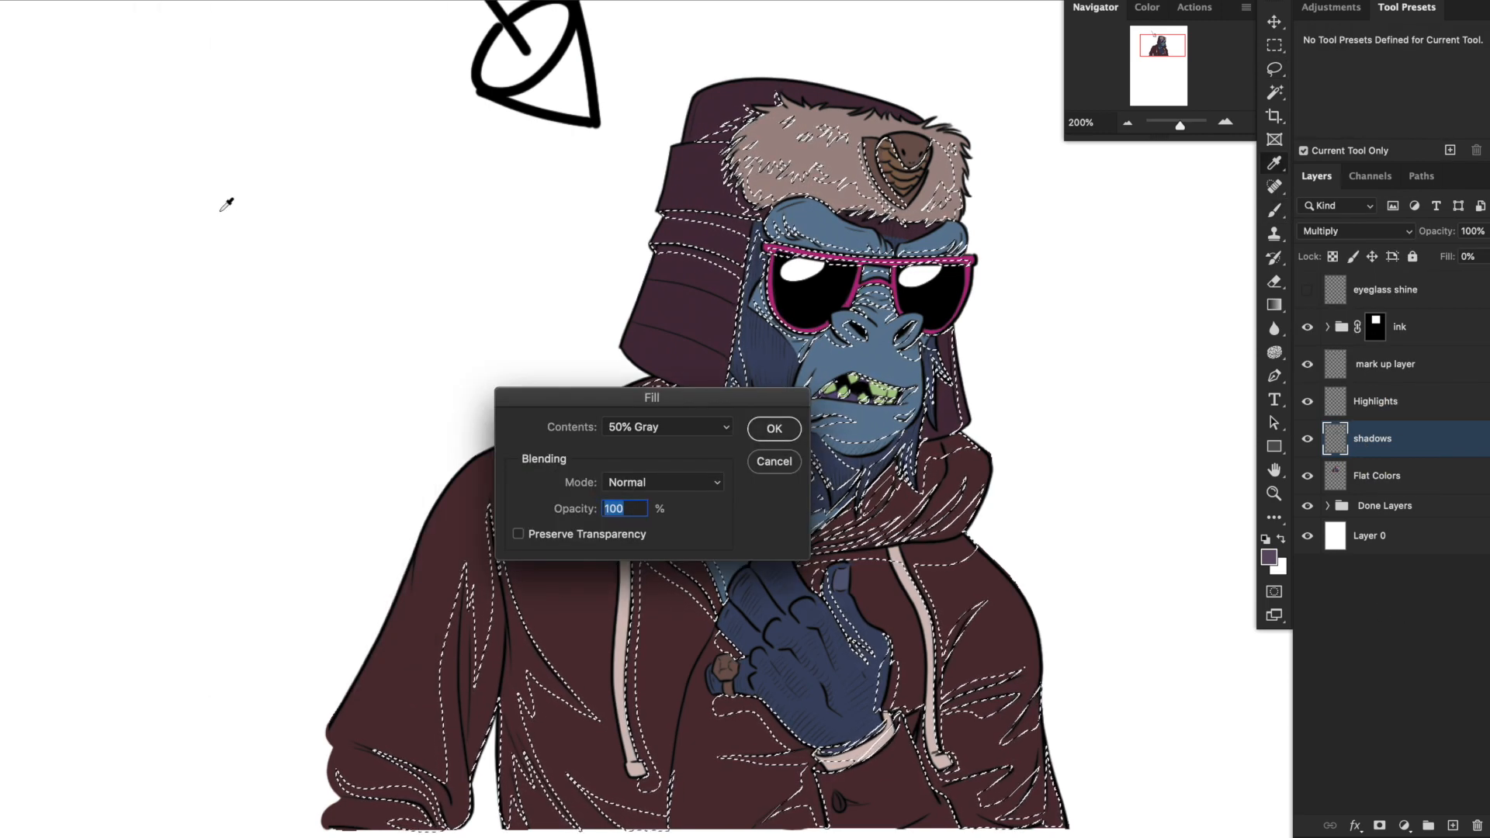
left_click(679, 427)
left_click(681, 295)
left_click(773, 429)
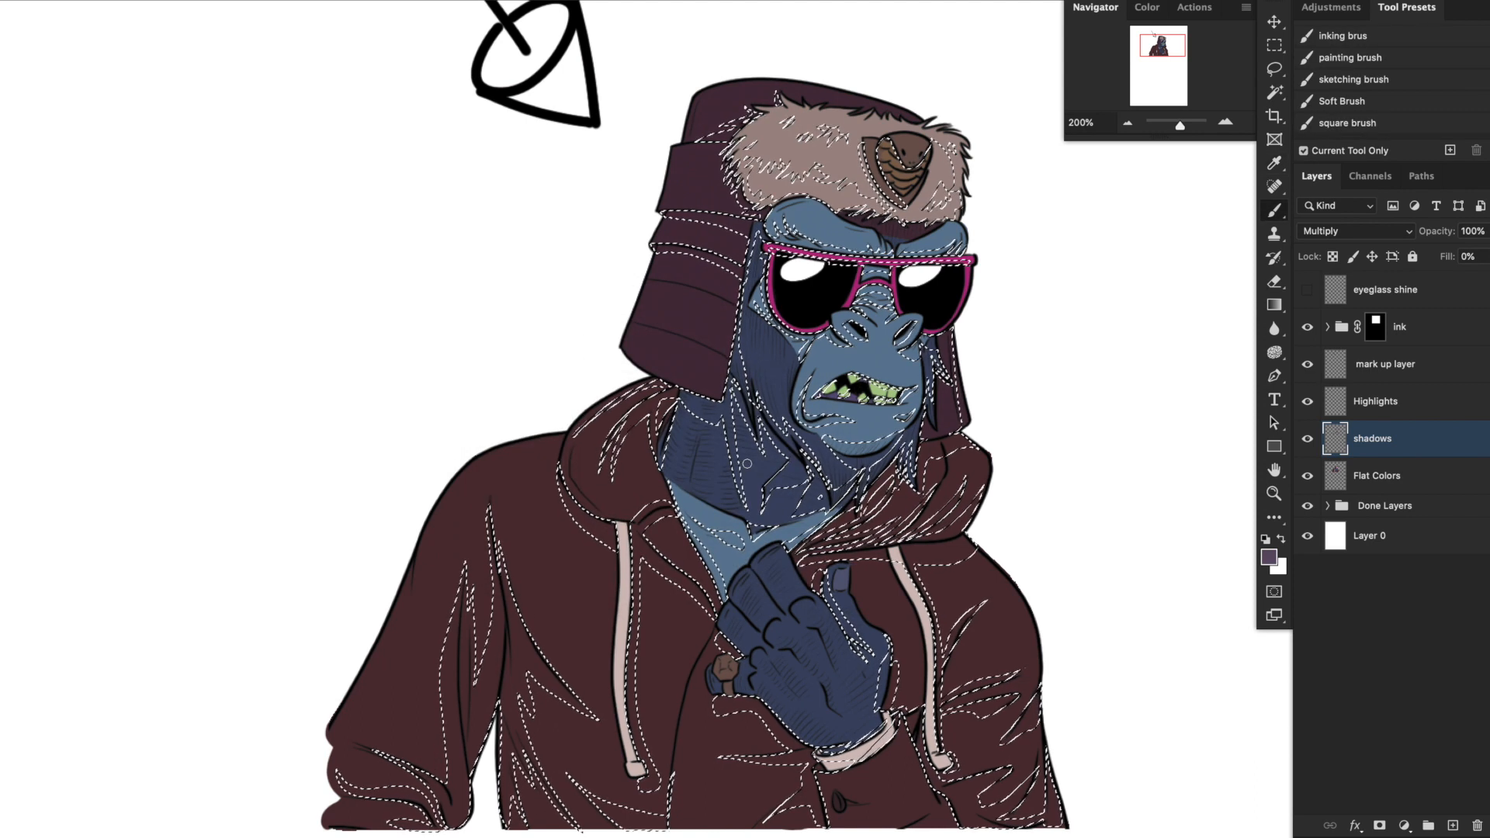
Set the shadows layer to 100% fill and 51% opacity, clear the selection, and compare the artwork with the layer off and on.
left_click(1489, 257)
left_click_drag(1410, 281, 1489, 284)
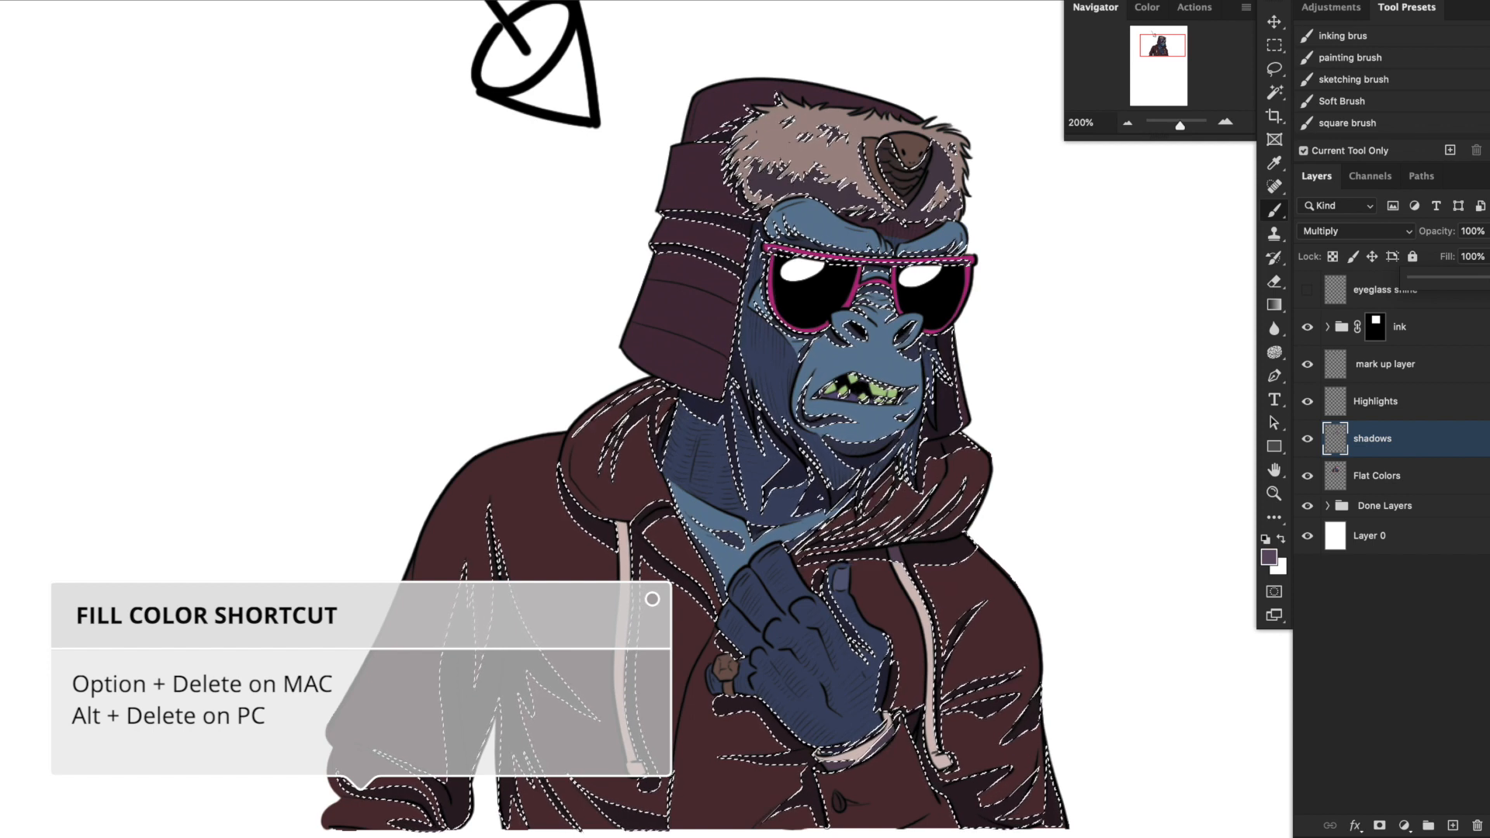
key("ctrl+d")
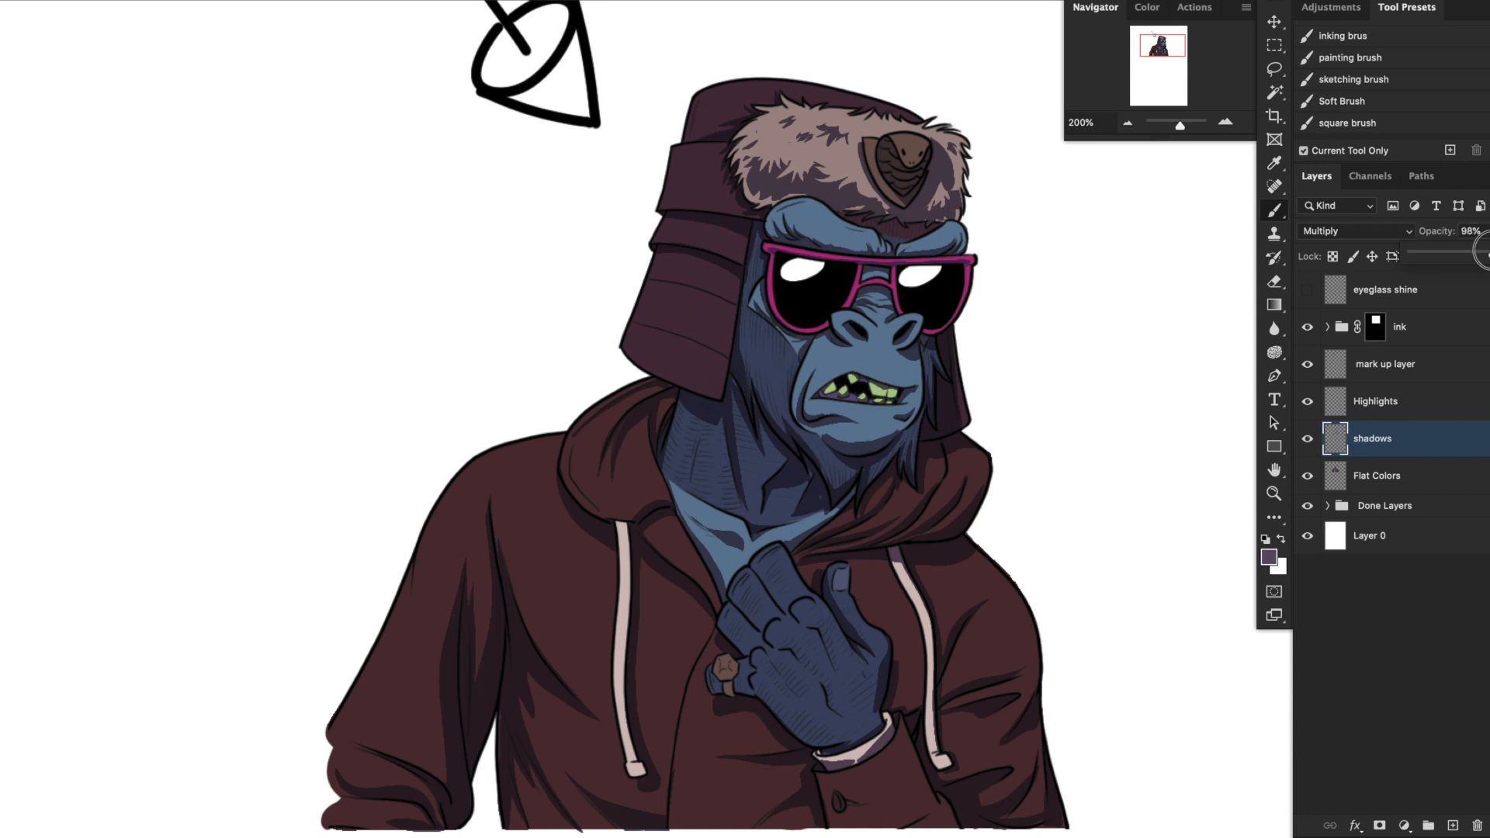
left_click_drag(1484, 257, 1457, 255)
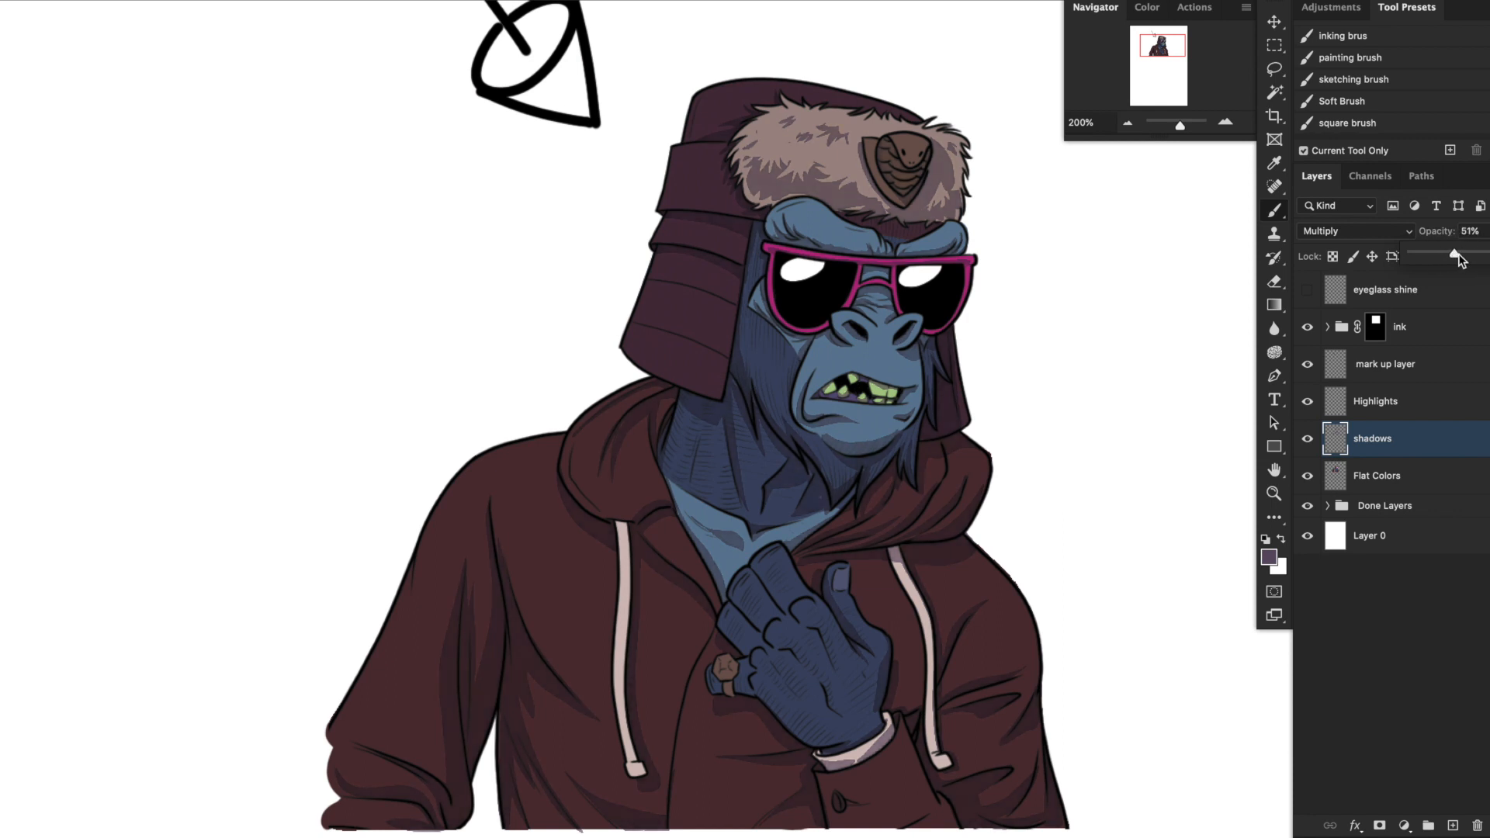
left_click(1308, 440)
left_click(1308, 441)
left_click(1308, 441)
left_click(1308, 441)
left_click(1308, 440)
Lasso extra shadow shapes on the ring, the fingers and the hoodie beside the drawstring end, and fill them with the purple foreground colour.
left_click(1225, 124)
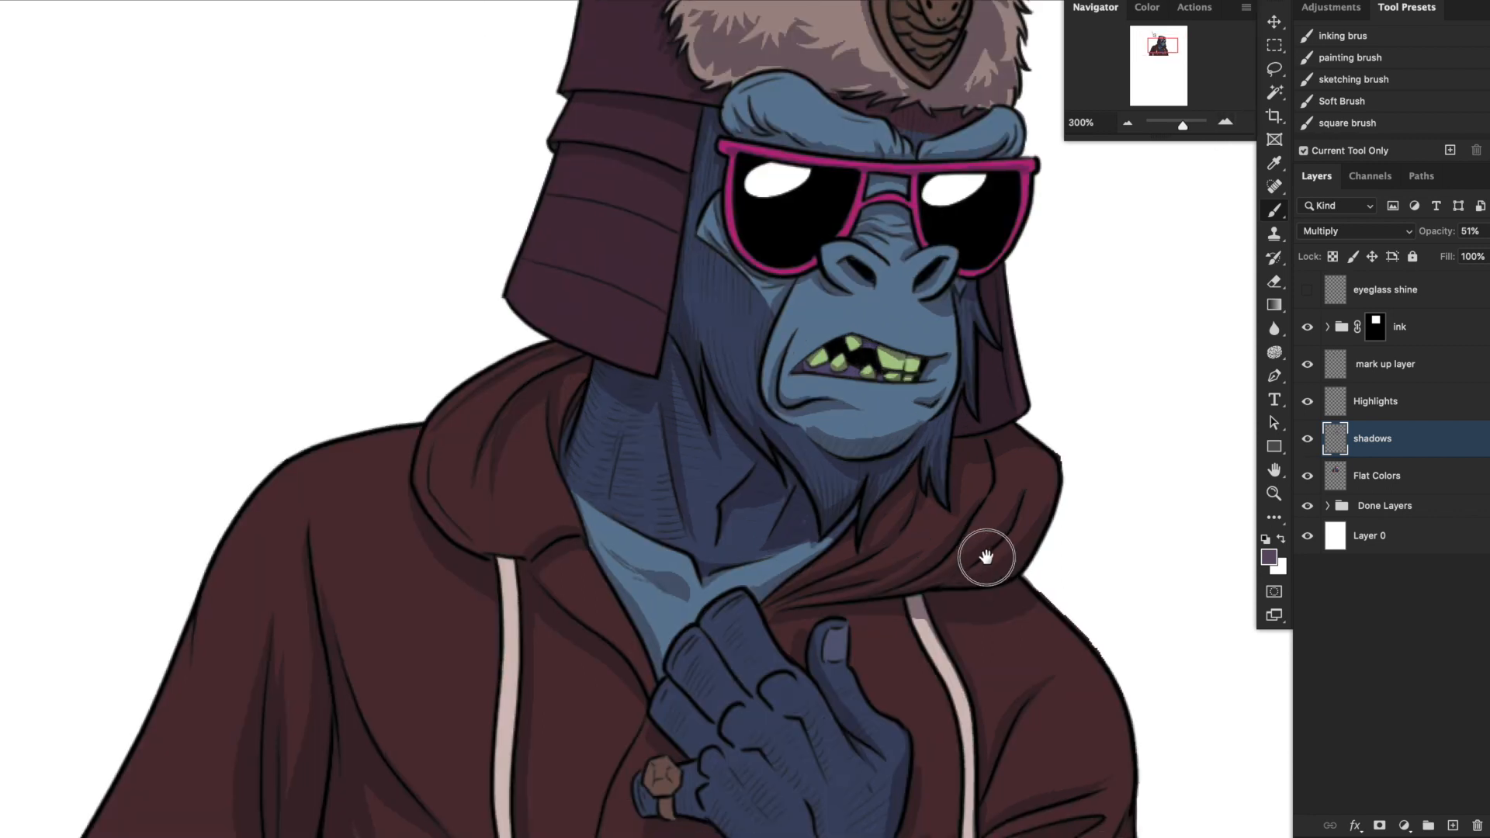
scroll(984, 556, "down", 5)
left_click(1275, 70)
left_click_drag(985, 601, 1040, 430)
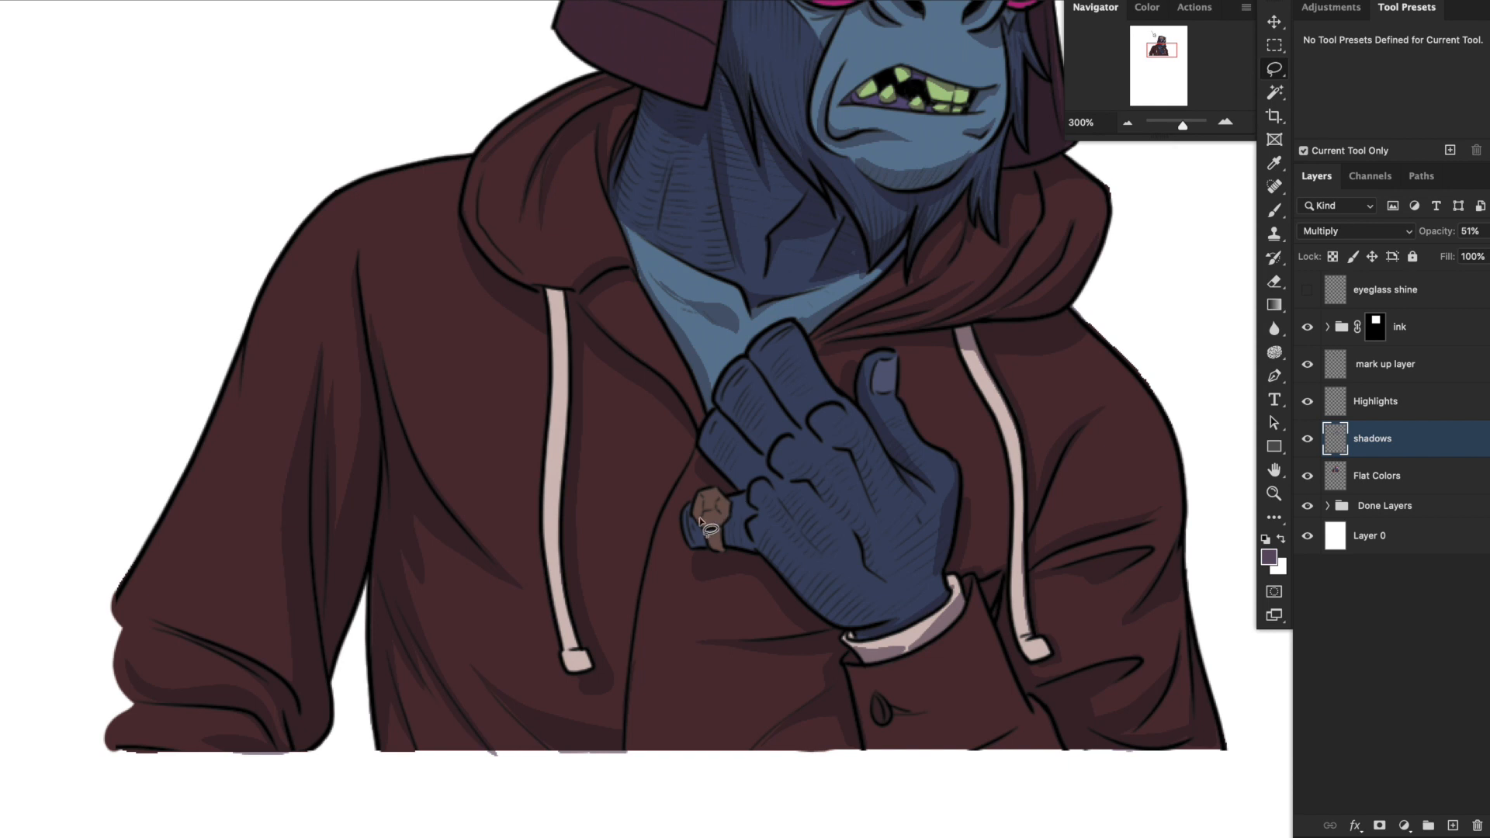
mouse_move(698, 520)
left_mouse_down()
mouse_move(732, 512)
mouse_move(718, 537)
mouse_move(695, 526)
mouse_move(724, 536)
mouse_move(702, 543)
mouse_move(698, 523)
mouse_move(729, 530)
mouse_move(742, 503)
mouse_move(726, 547)
mouse_move(721, 533)
mouse_move(726, 548)
mouse_move(742, 505)
mouse_move(740, 538)
mouse_move(693, 542)
mouse_move(750, 545)
mouse_move(697, 550)
mouse_move(772, 538)
mouse_move(828, 598)
mouse_move(898, 614)
mouse_move(827, 627)
mouse_move(754, 550)
left_mouse_up()
mouse_move(786, 475)
left_mouse_down()
mouse_move(808, 476)
mouse_move(782, 473)
left_mouse_up()
left_click_drag(754, 497, 765, 497)
left_click_drag(807, 421, 812, 432)
left_click_drag(750, 357, 756, 358)
left_click_drag(794, 327, 799, 332)
left_click_drag(1096, 560, 1073, 625)
key("alt+BackSpace")
key("super+d")
Lasso the ear flap's inner edge and a patch of hood beneath it, and fill both with purple shadow.
key("super+minus")
left_click_drag(989, 334, 979, 490)
left_click_drag(702, 281, 695, 275)
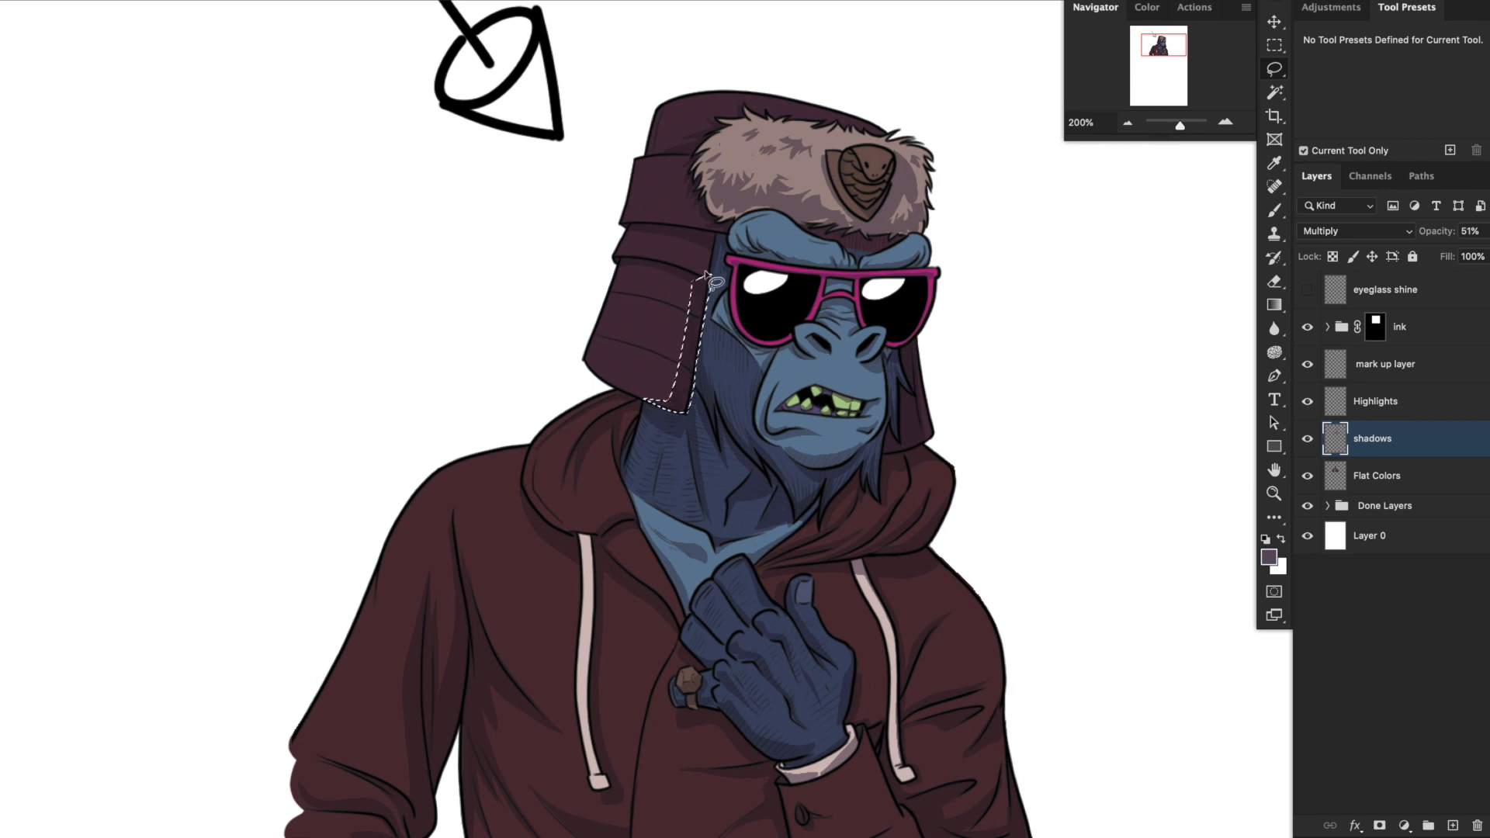
key("alt+BackSpace")
left_click_drag(636, 428, 629, 433)
key("alt+BackSpace")
key("super+d")
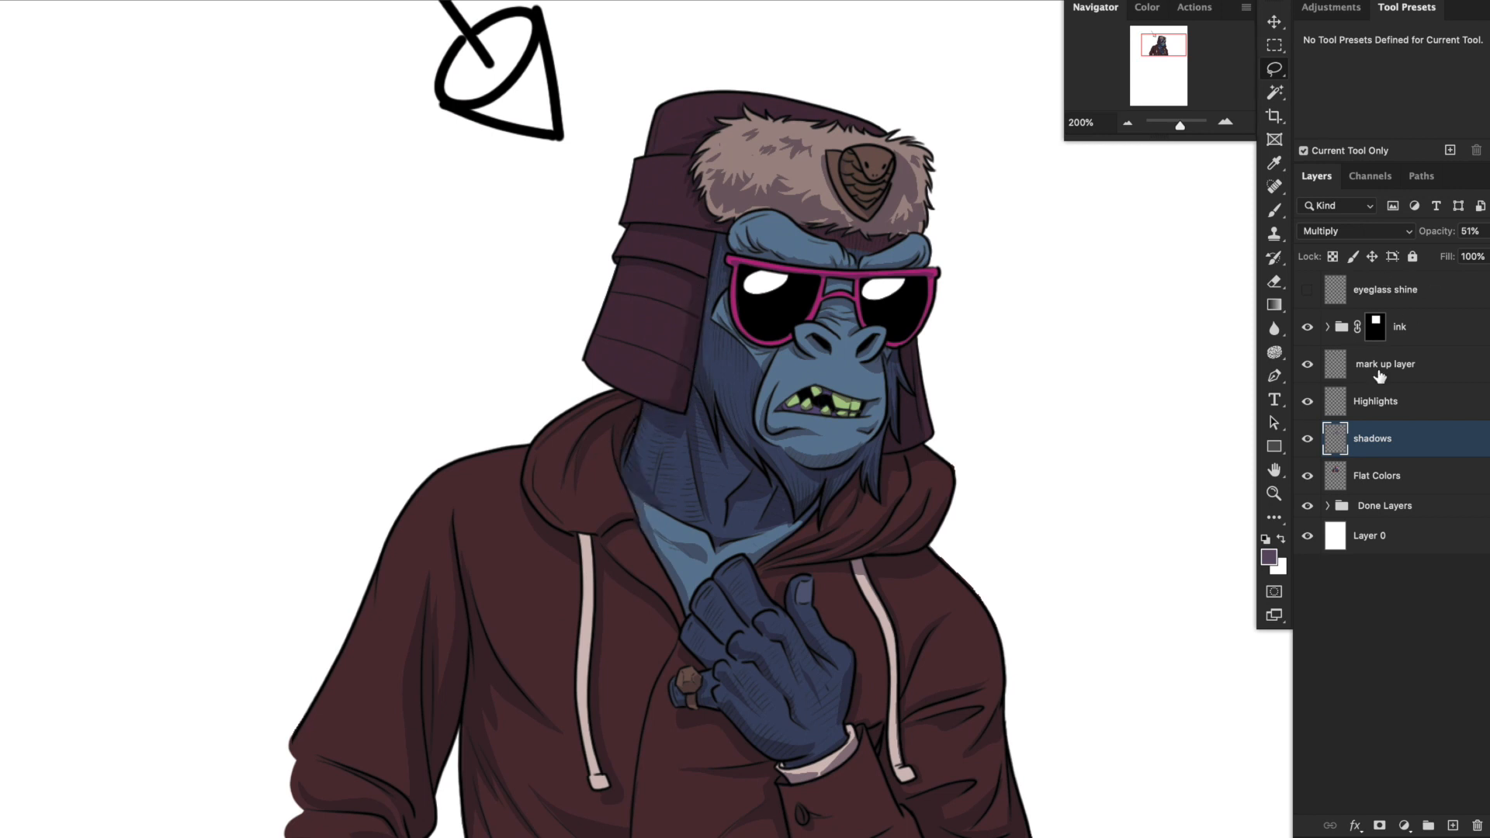
On the Highlights layer, lasso highlight shapes on the nostril tops, the nose bridge wrinkles and both brows.
left_click(1393, 404)
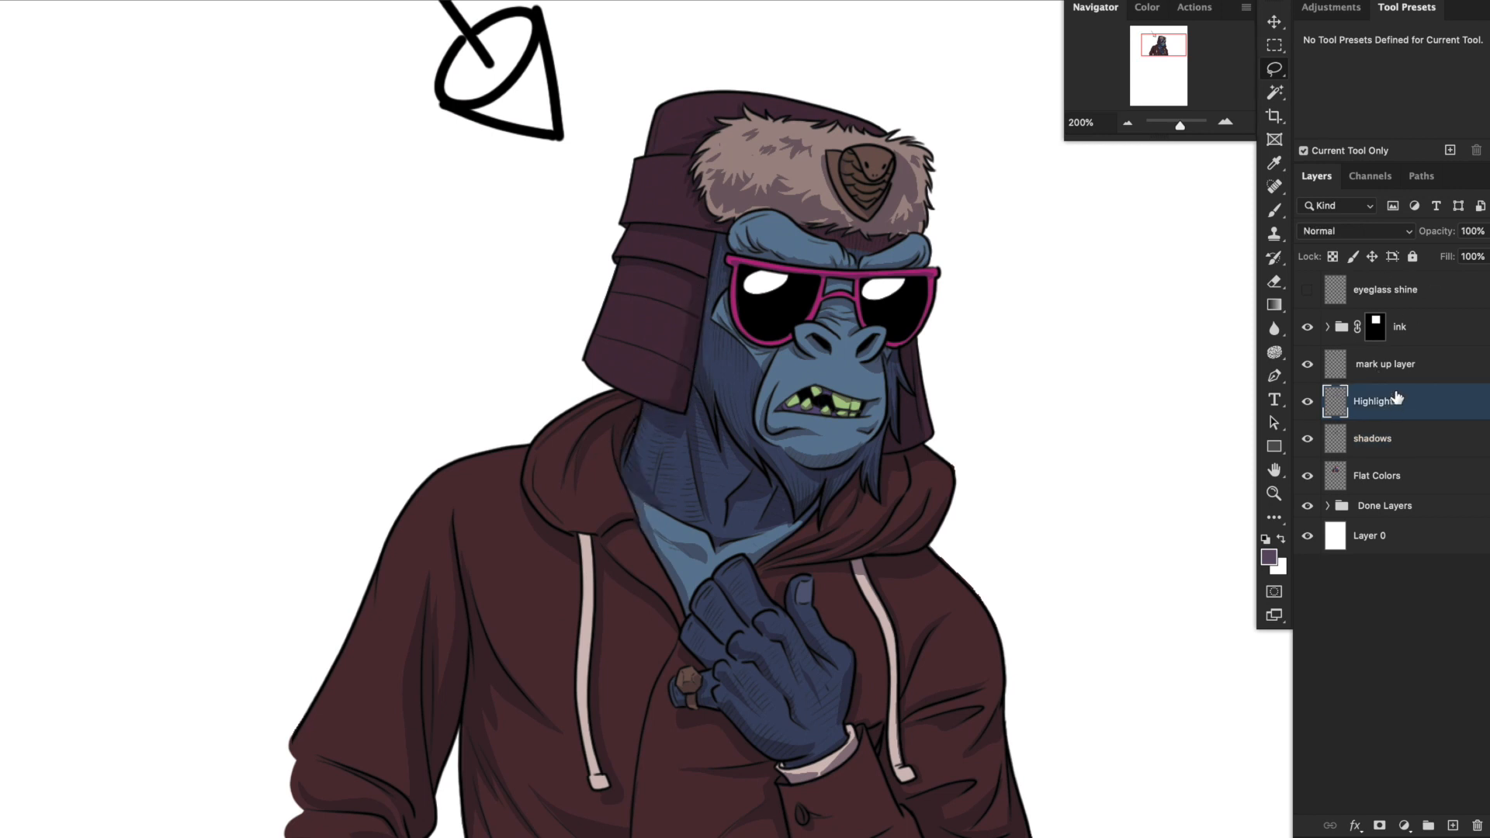
left_click_drag(1010, 421, 983, 409)
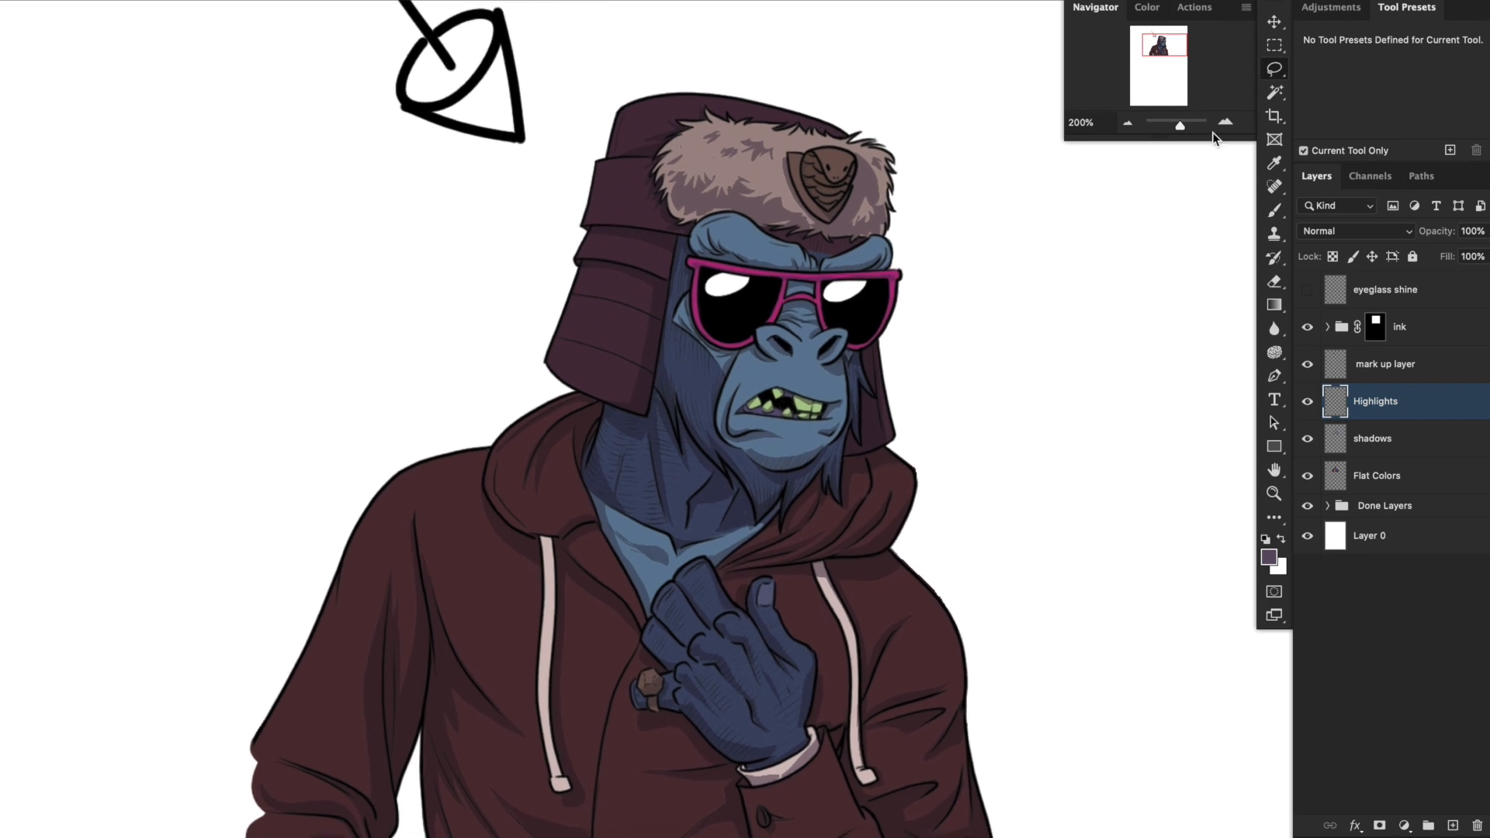
key("super+equal")
mouse_move(898, 473)
left_mouse_down()
mouse_move(897, 532)
mouse_move(931, 549)
mouse_move(944, 525)
mouse_move(904, 497)
left_mouse_up()
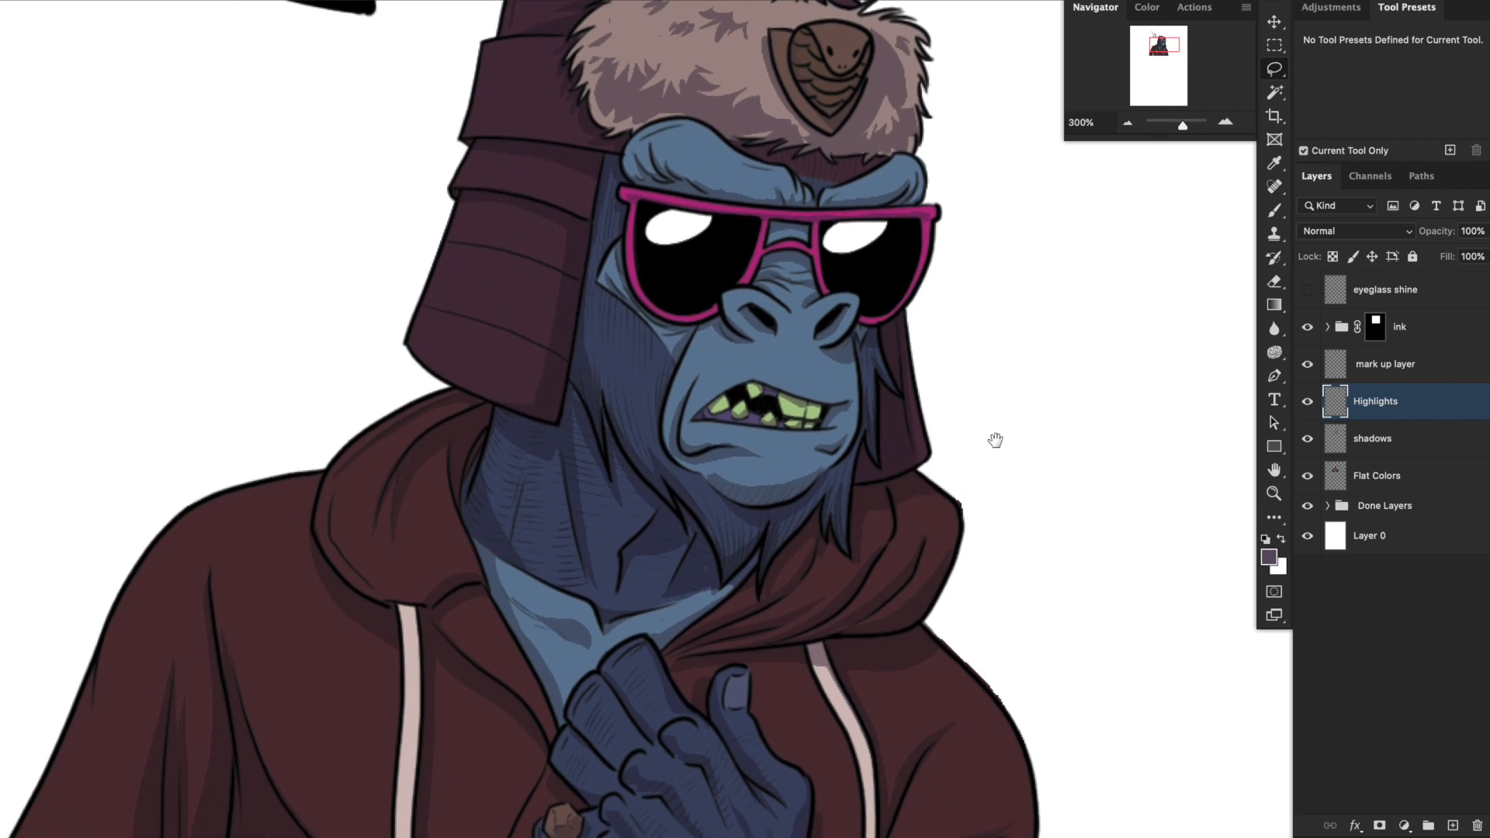
mouse_move(994, 440)
left_mouse_down()
mouse_move(980, 422)
mouse_move(994, 412)
left_mouse_up()
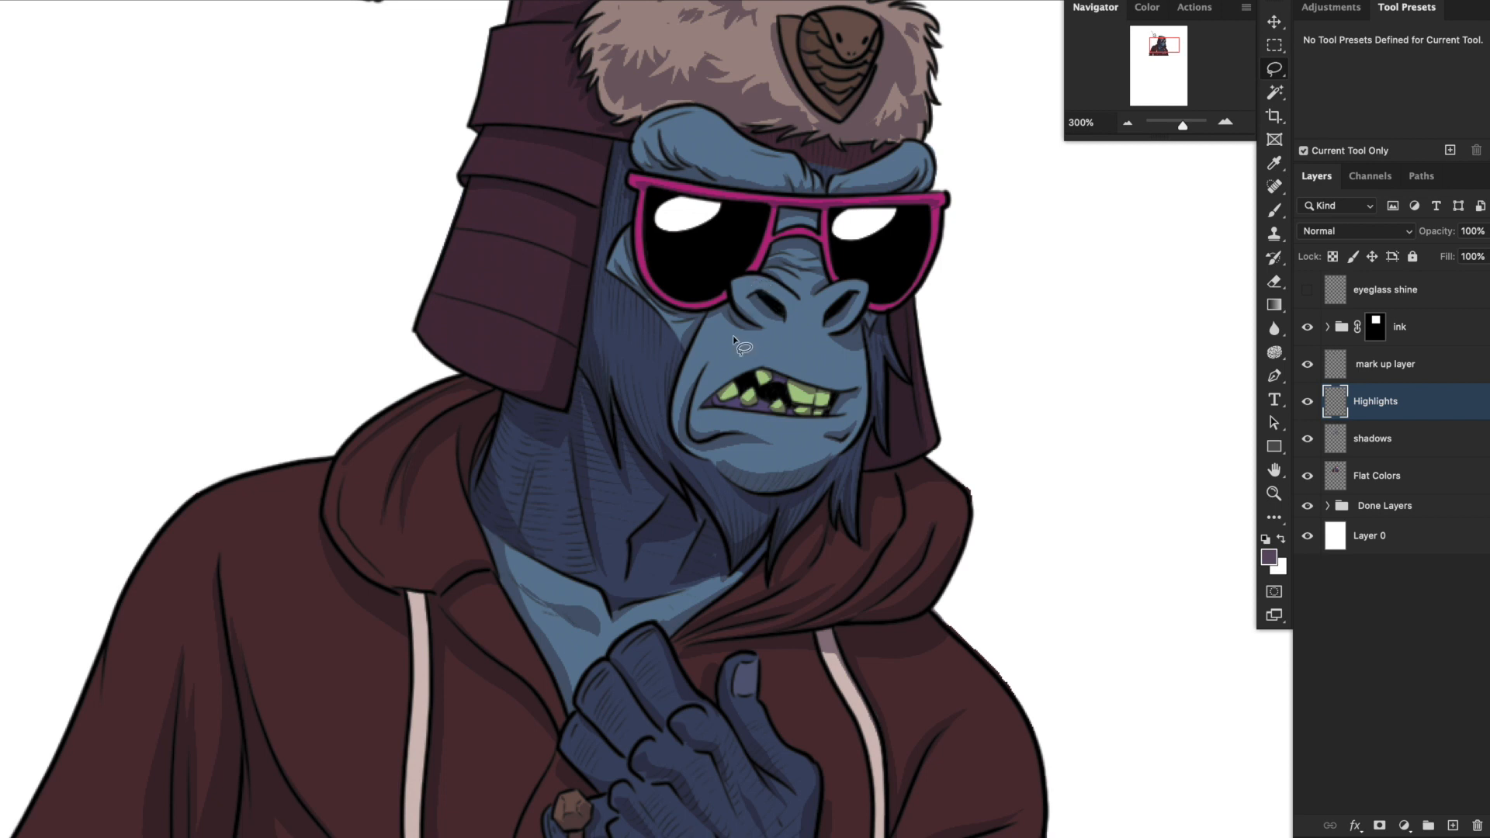
mouse_move(737, 285)
left_mouse_down()
mouse_move(792, 304)
mouse_move(779, 287)
mouse_move(855, 283)
mouse_move(777, 269)
mouse_move(821, 285)
mouse_move(777, 270)
left_mouse_up()
mouse_move(780, 255)
left_mouse_down()
mouse_move(818, 271)
mouse_move(790, 247)
mouse_move(822, 203)
mouse_move(783, 225)
left_mouse_up()
mouse_move(657, 118)
left_mouse_down()
mouse_move(687, 124)
mouse_move(721, 159)
mouse_move(726, 133)
mouse_move(678, 110)
mouse_move(641, 142)
left_mouse_up()
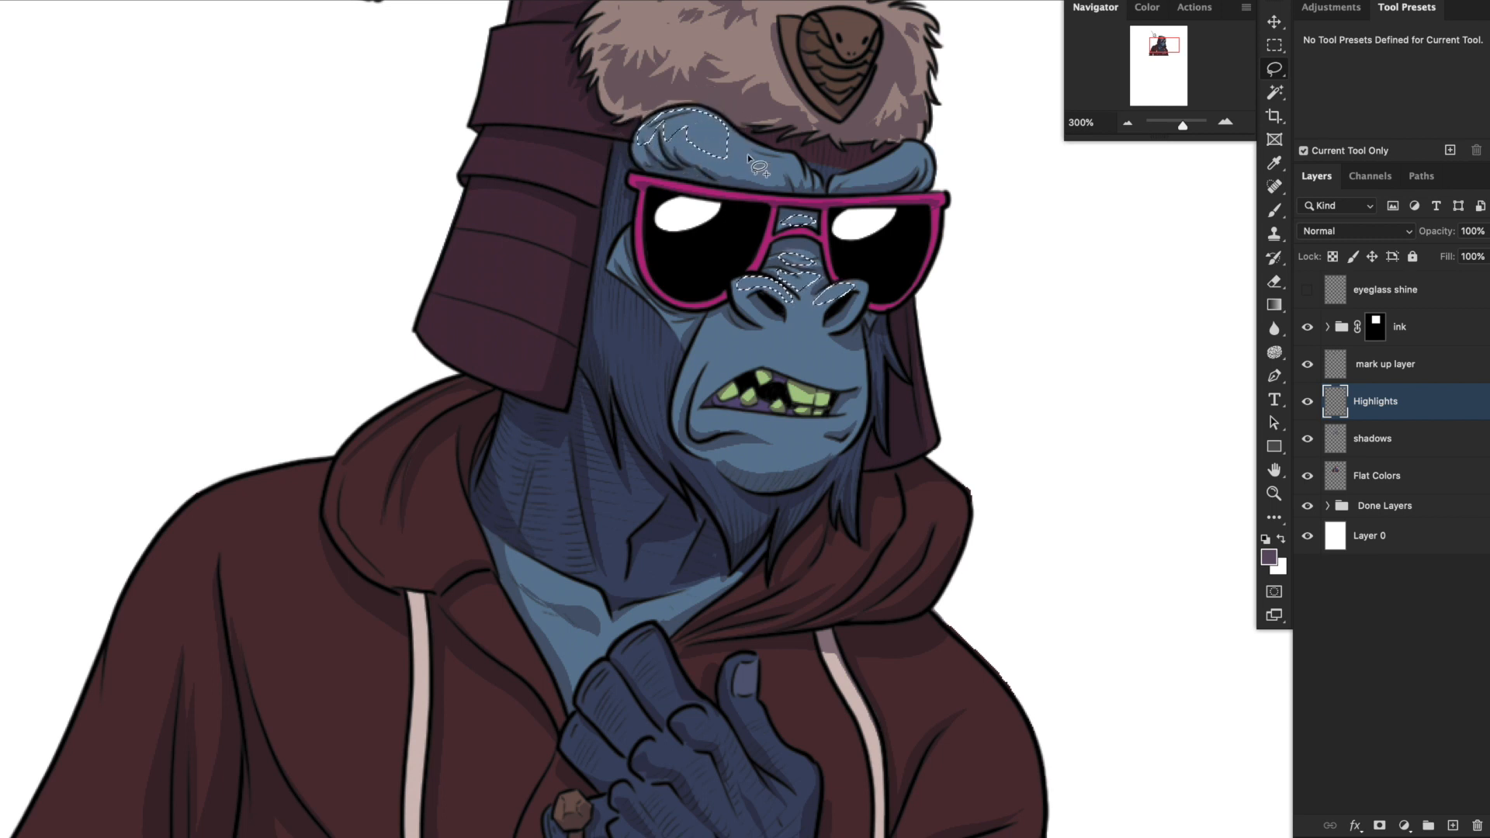
mouse_move(747, 145)
left_mouse_down()
mouse_move(776, 177)
mouse_move(807, 167)
mouse_move(745, 139)
mouse_move(768, 155)
left_mouse_up()
mouse_move(856, 180)
left_mouse_down()
mouse_move(929, 142)
mouse_move(852, 183)
left_mouse_up()
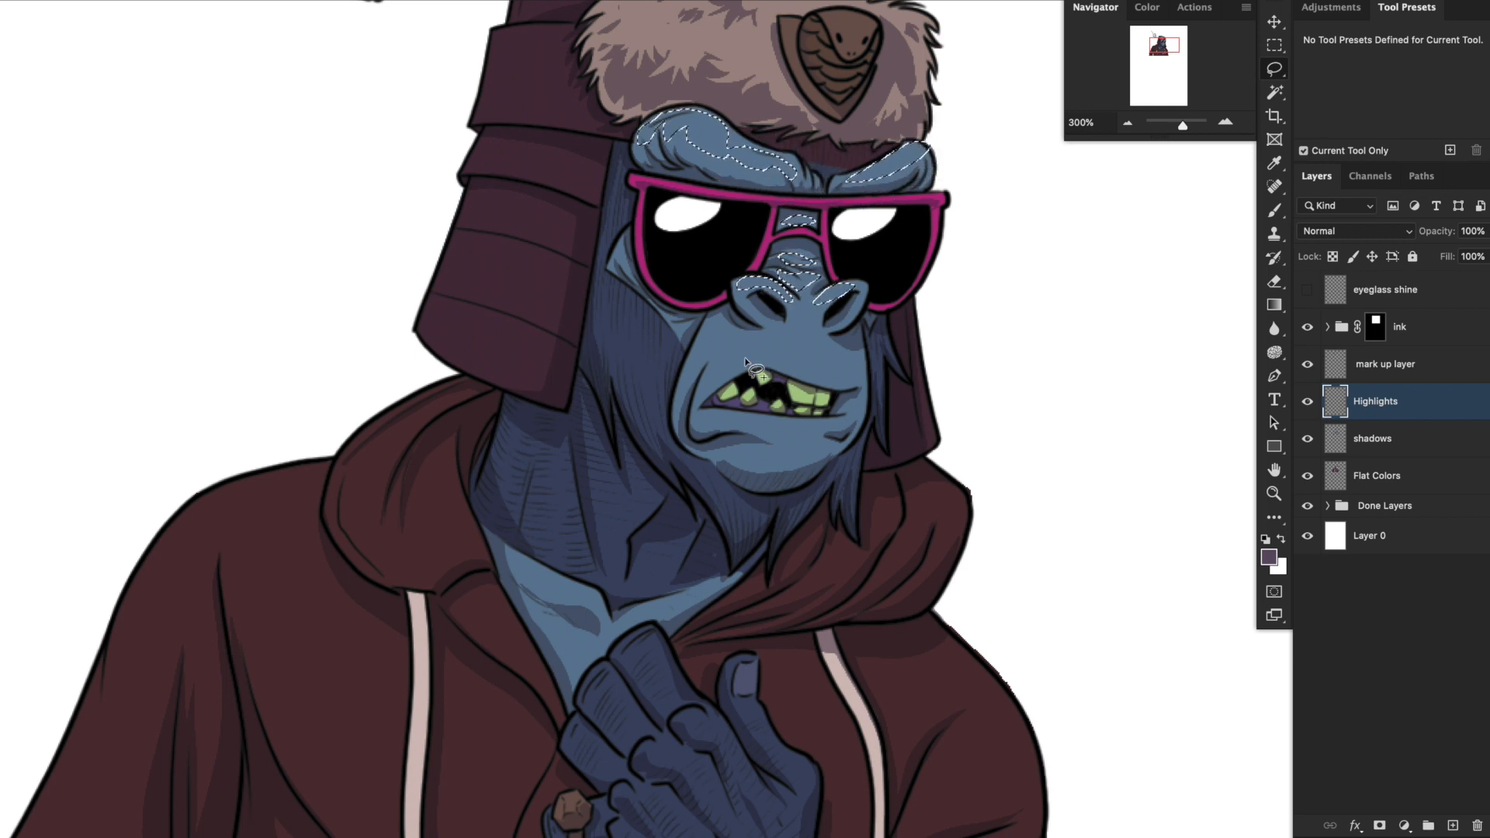
Add the muzzle, lower lip, chin and cheek fur to the highlight selection.
mouse_move(725, 320)
left_mouse_down()
mouse_move(699, 351)
mouse_move(798, 375)
left_mouse_up()
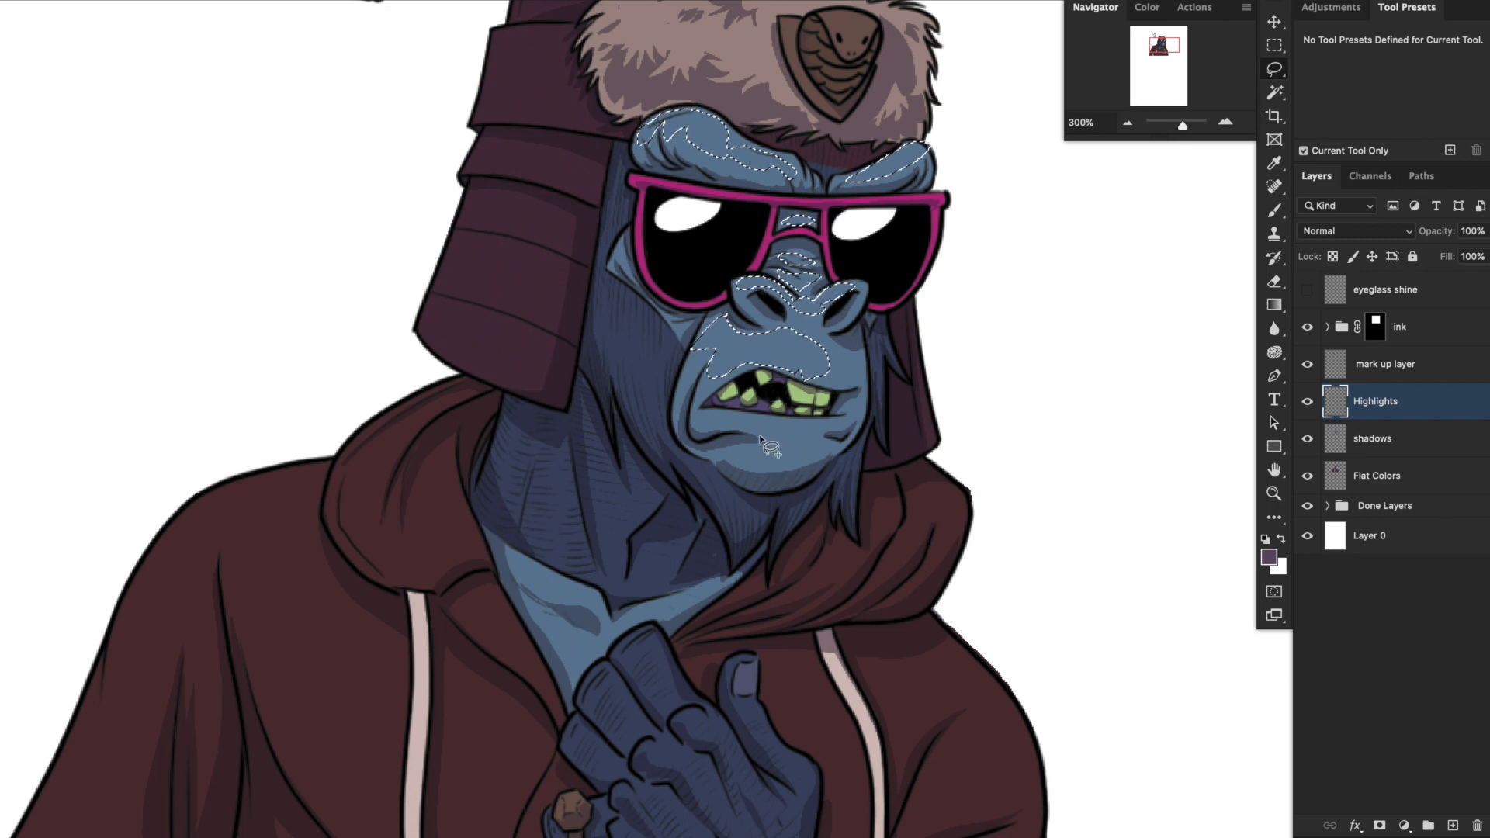
mouse_move(697, 423)
left_mouse_down()
mouse_move(787, 432)
mouse_move(795, 464)
mouse_move(751, 447)
left_mouse_up()
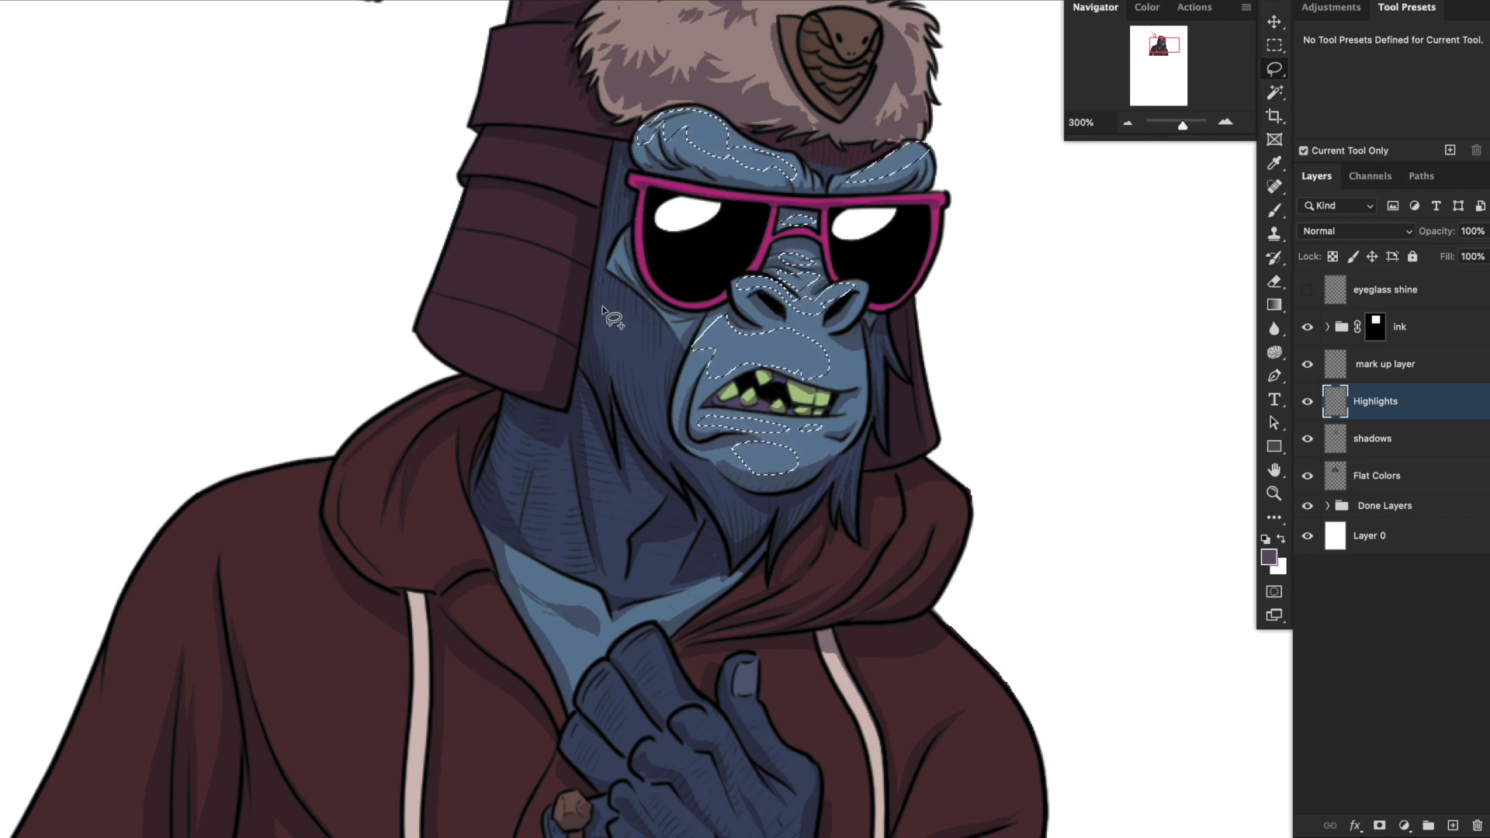
mouse_move(606, 289)
left_mouse_down()
mouse_move(633, 332)
mouse_move(606, 339)
left_mouse_up()
Add the hat, fur trim, neck, chest, hand, ring, cuff and the hoodie's lit areas to the highlight selection.
left_click_drag(681, 118, 813, 125)
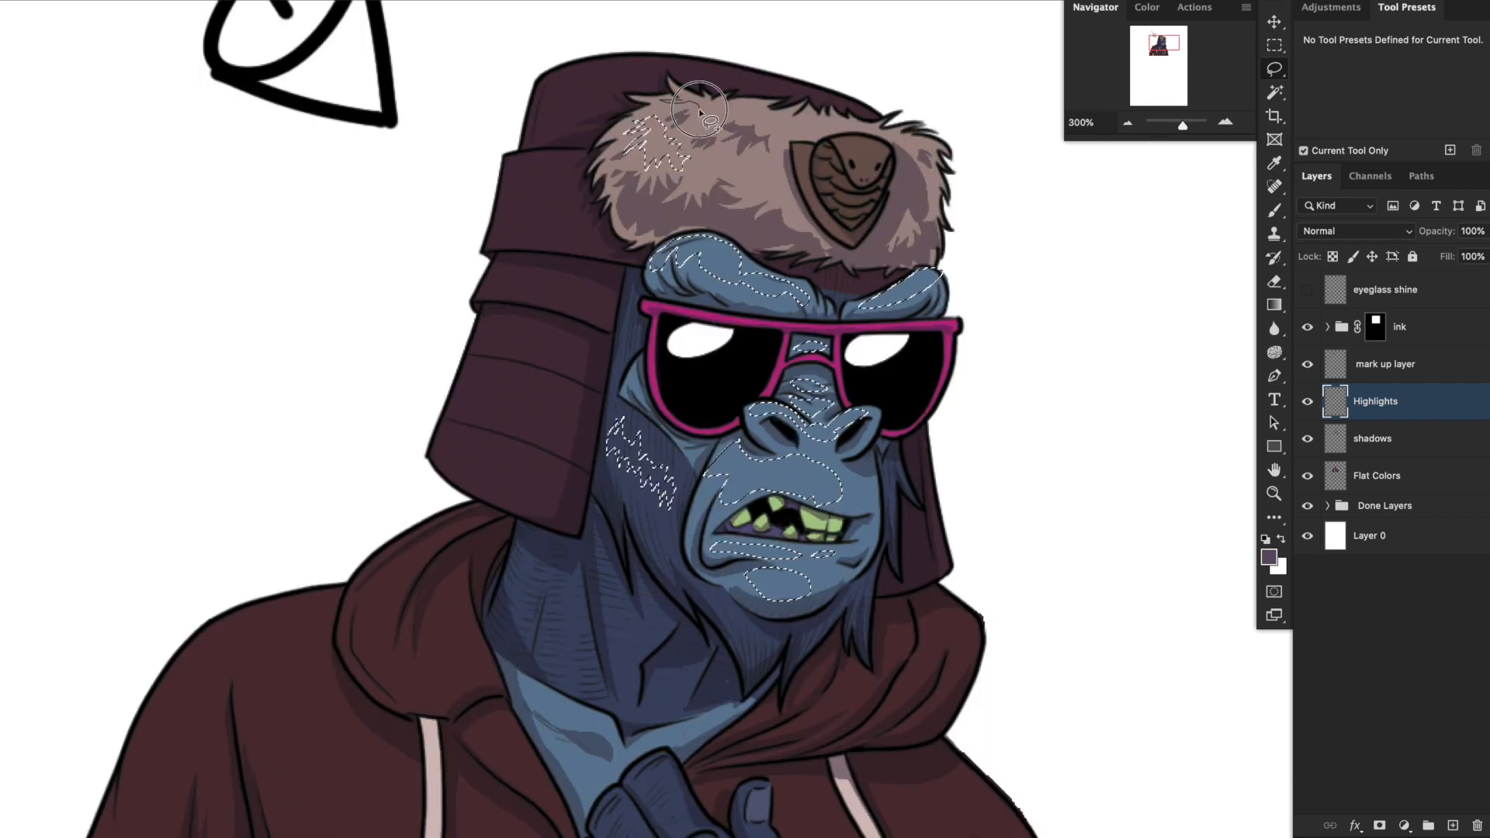
left_click_drag(585, 67, 576, 134)
left_click_drag(576, 134, 544, 307)
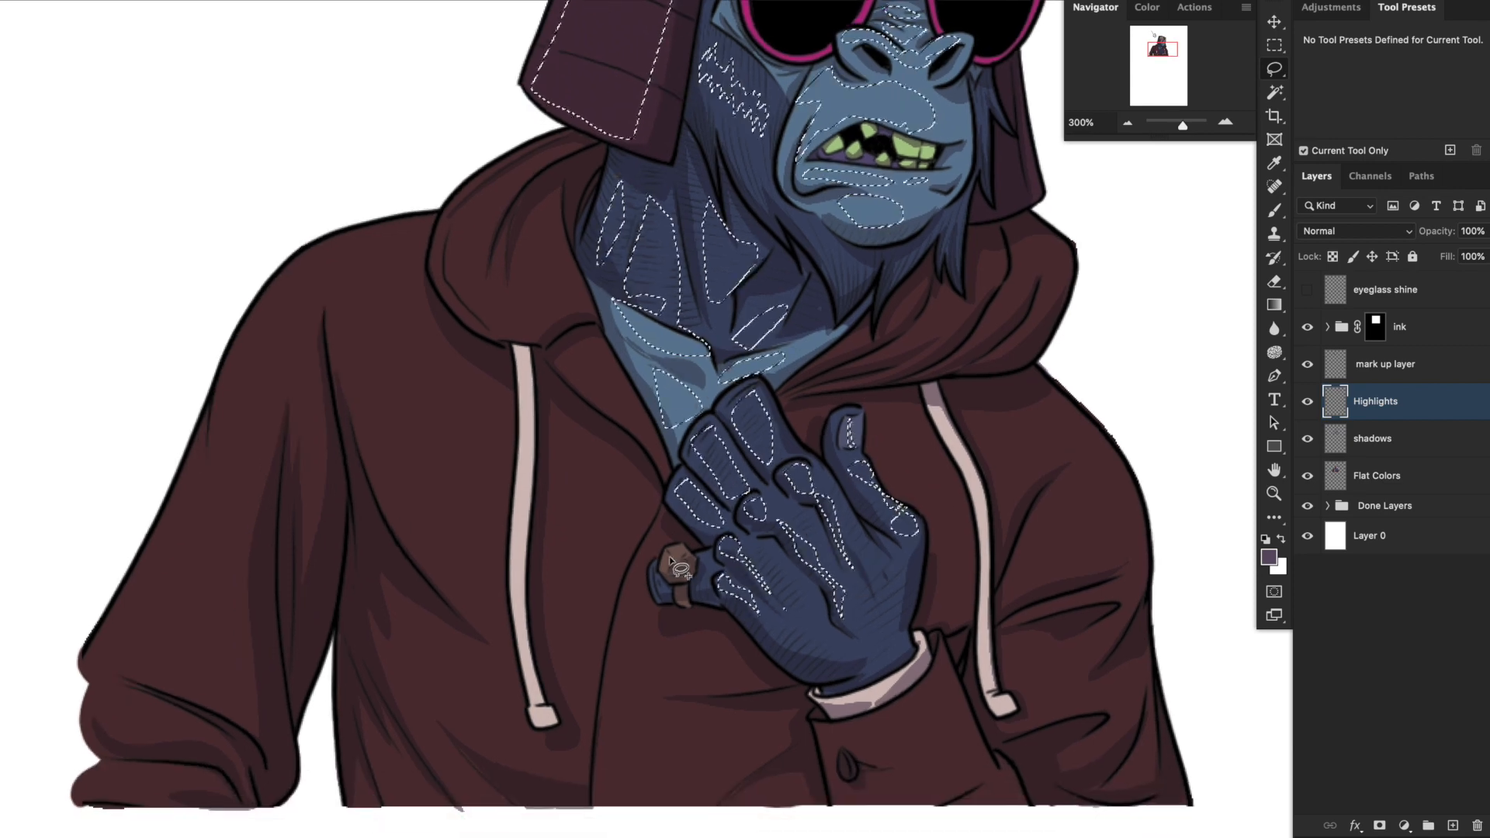
left_click_drag(733, 234, 828, 636)
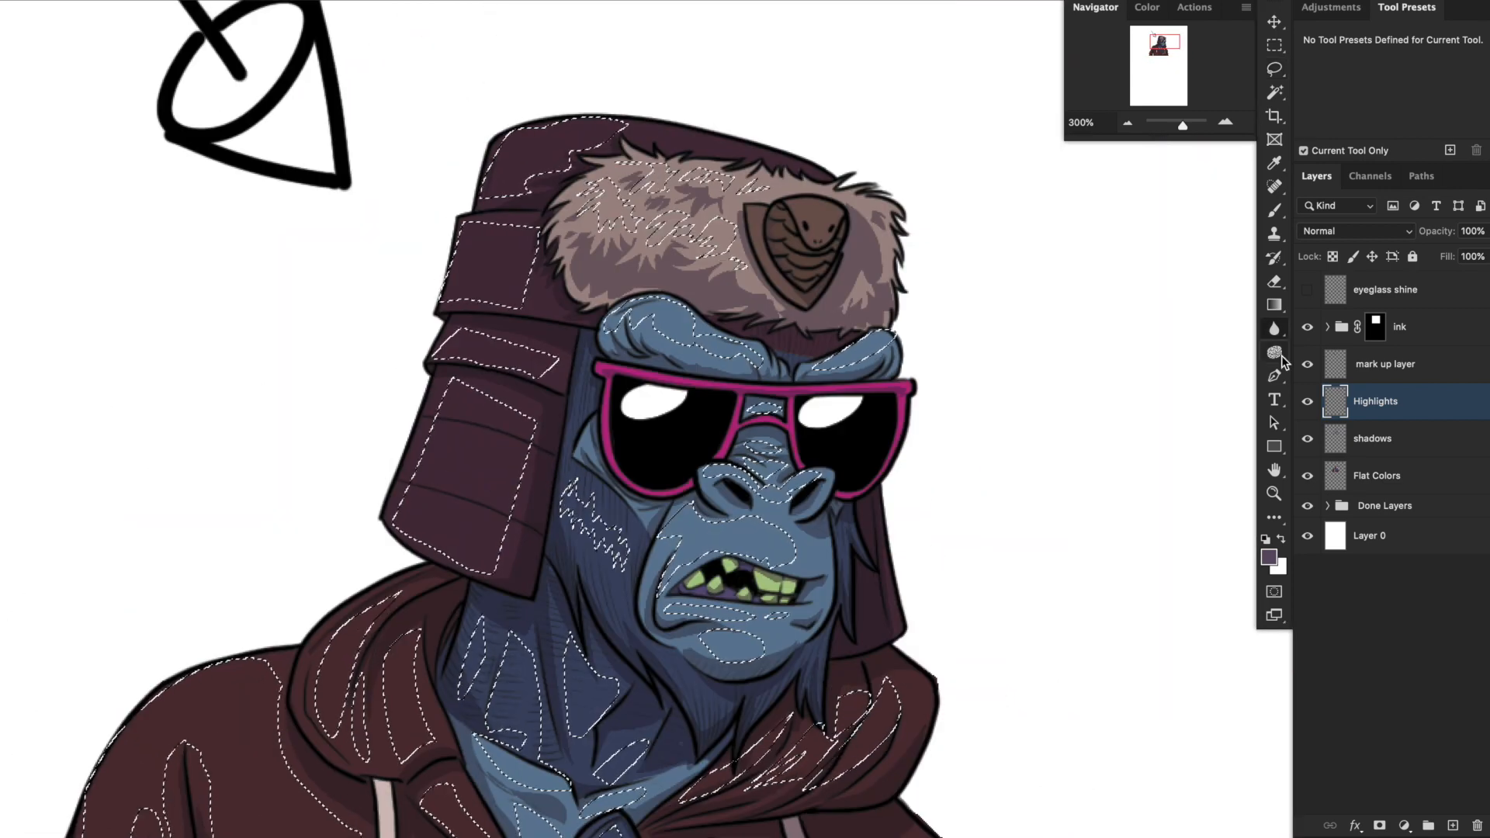
Set up highlight painting with Overlay blending on the Highlights layer, a neutral grey foreground and the Soft Brush preset.
left_click(1276, 354)
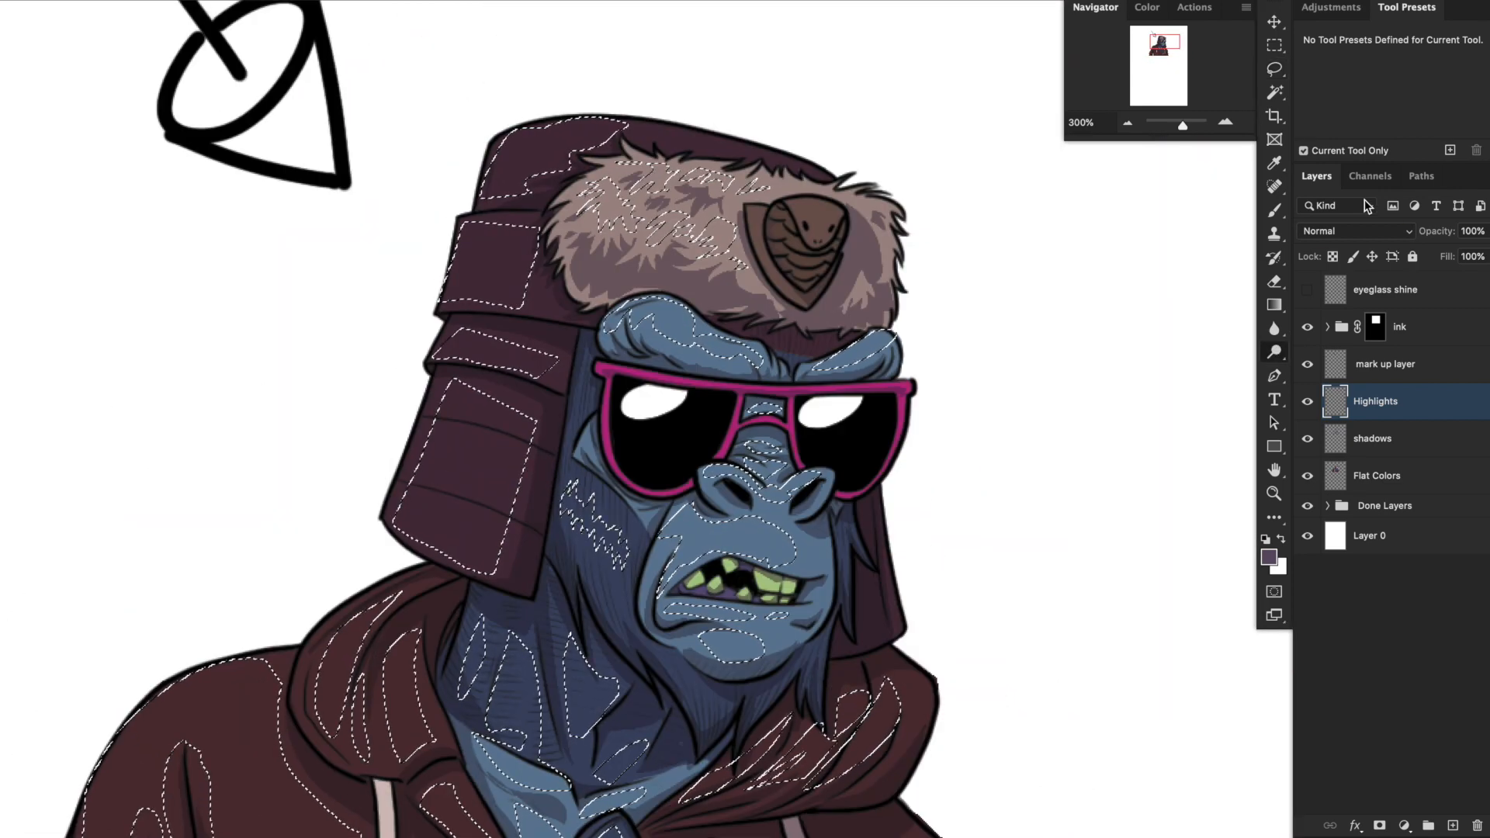
left_click(1356, 231)
left_click(1346, 428)
left_click(1269, 557)
left_click(873, 588)
left_click(1273, 465)
left_click(1274, 211)
left_click(1357, 102)
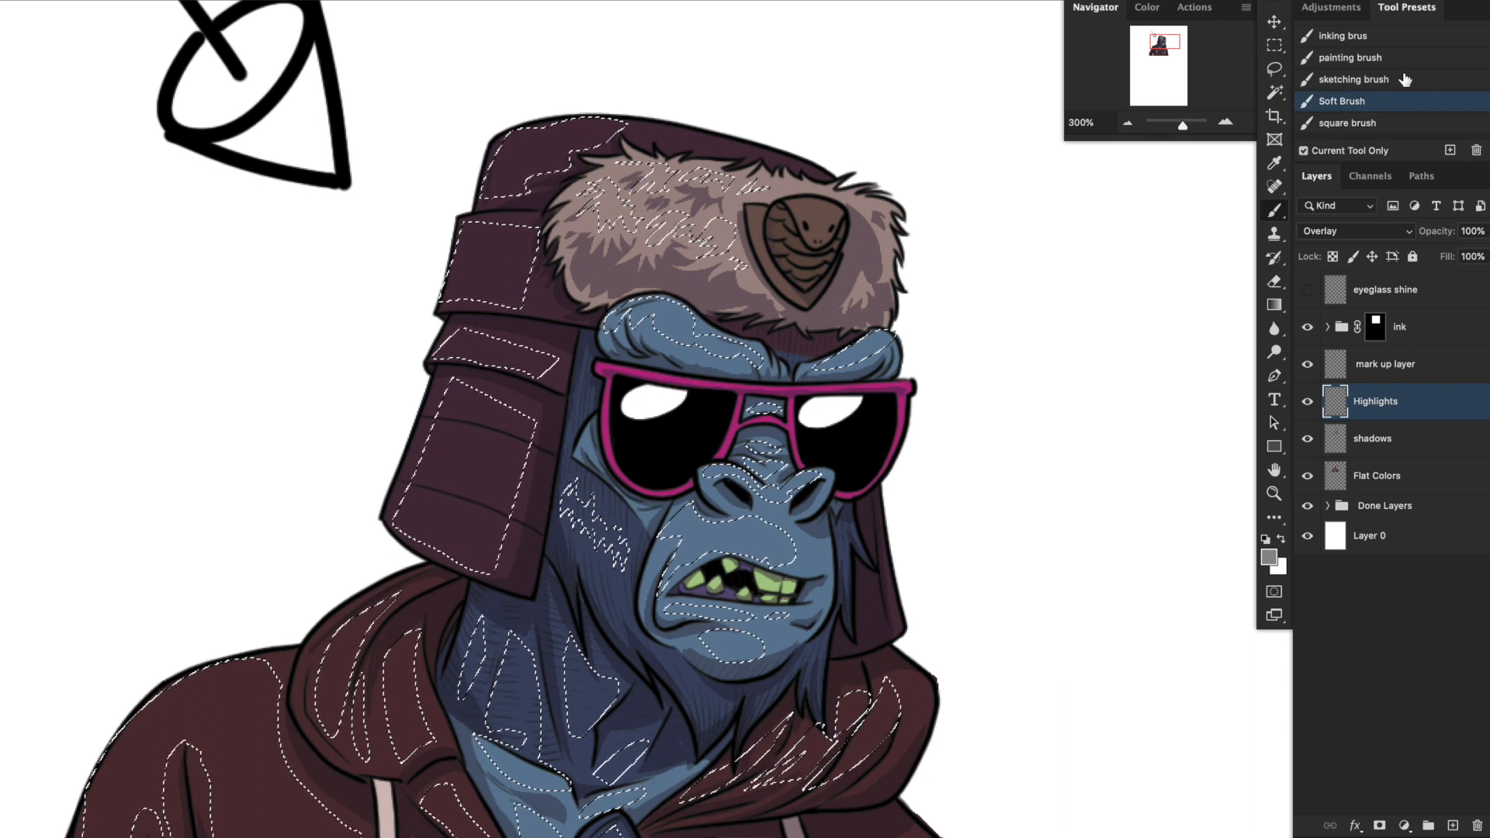
Hide the selection outline and paint soft grey highlights over the face, hat, fur trim and hoodie.
key("super+h")
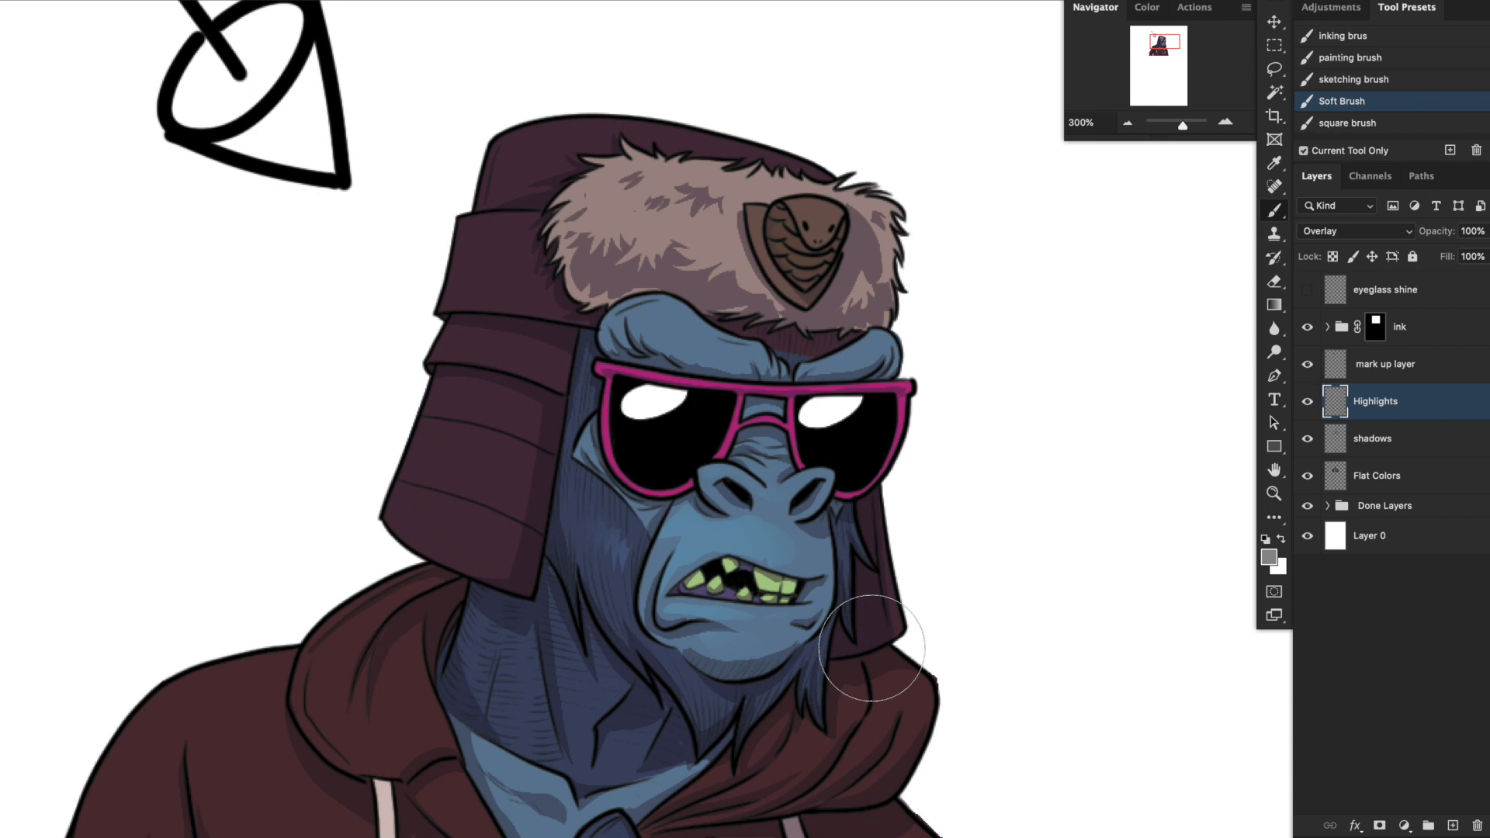
key("bracketleft")
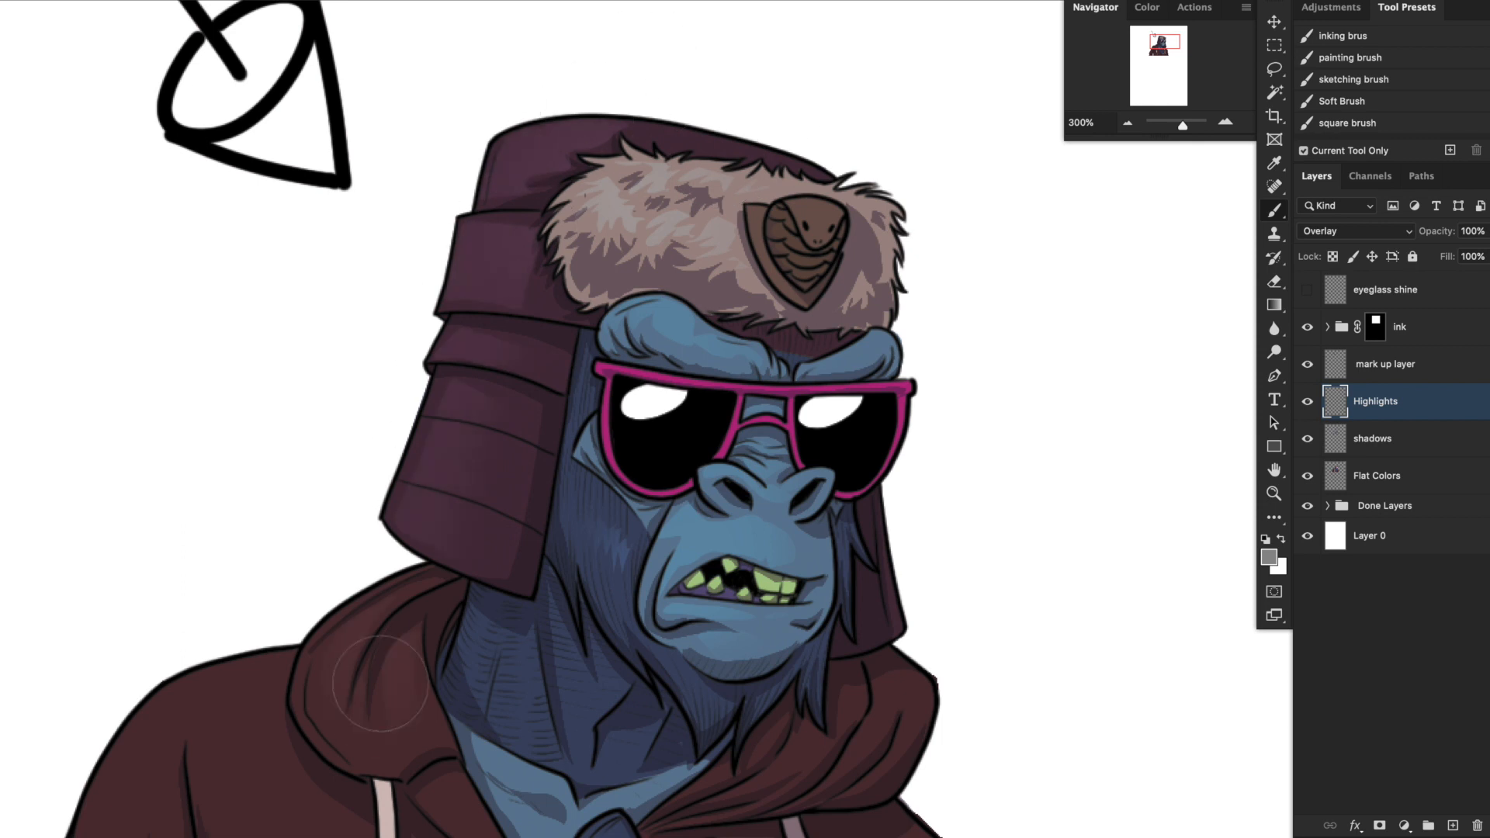
left_click(1127, 122)
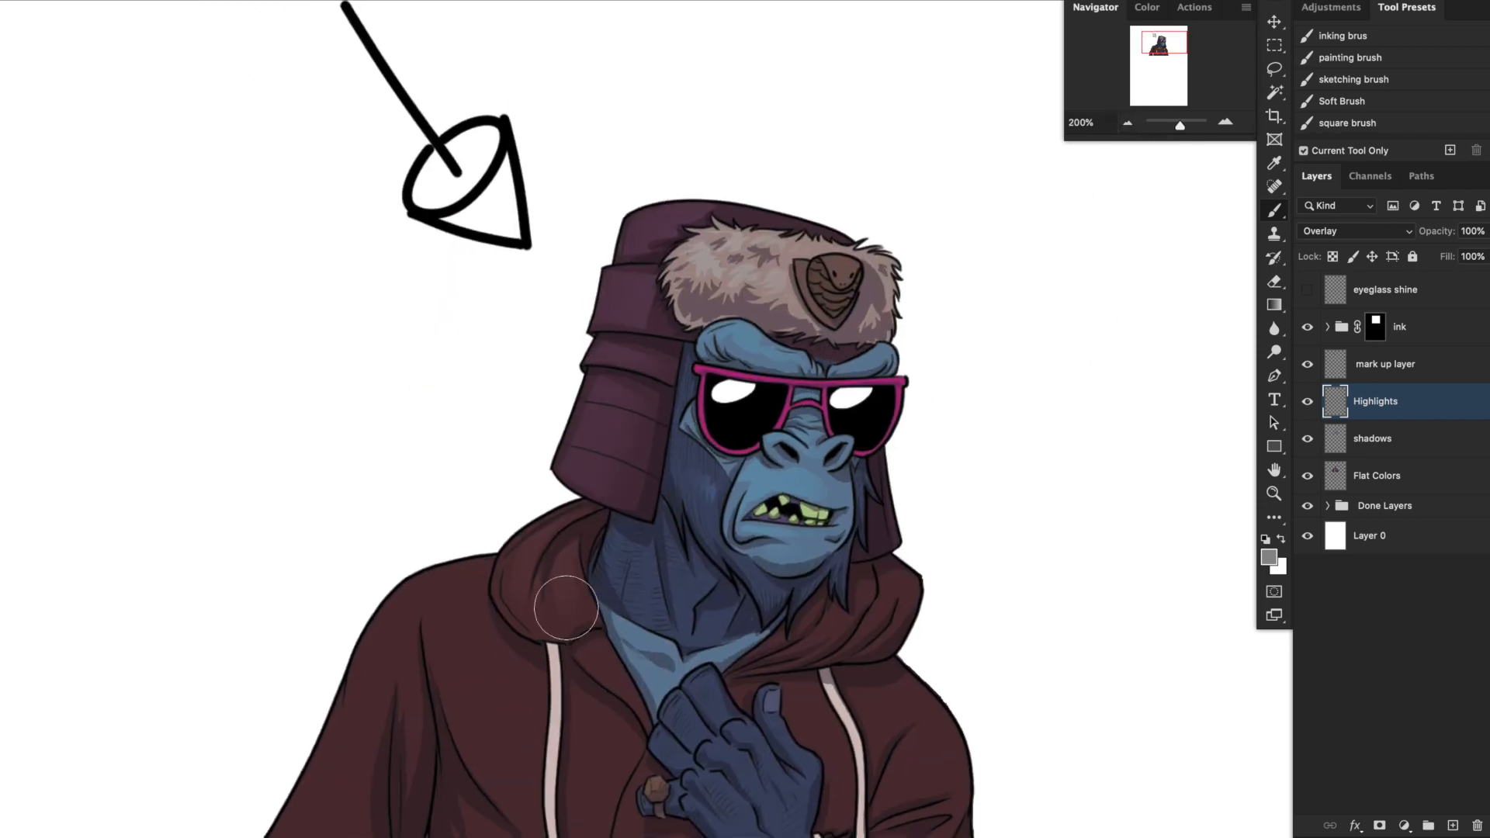
key("bracketright")
key("bracketright")
key("bracketright")
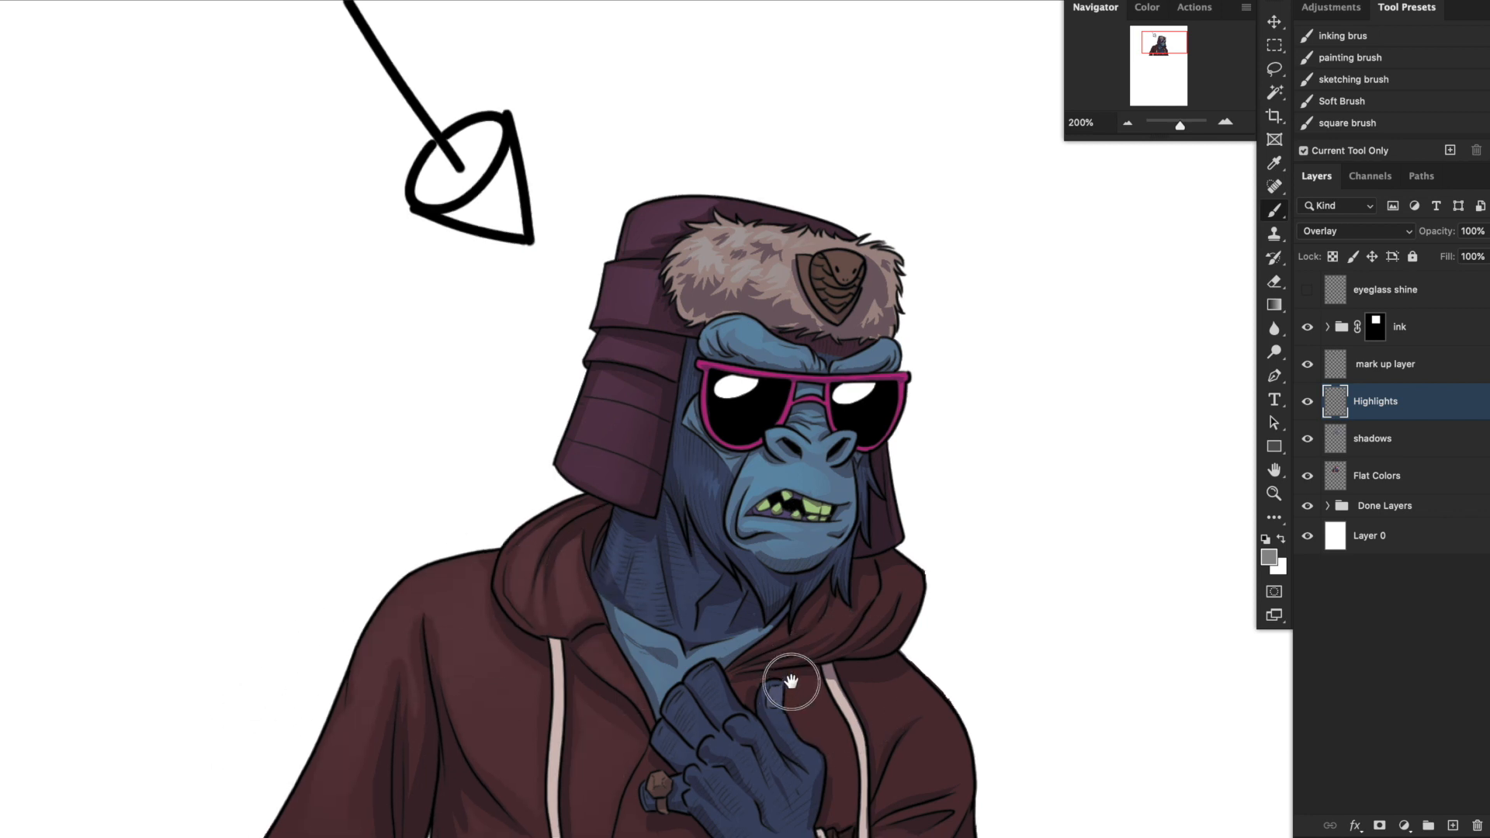
scroll(792, 682, "down", 4)
scroll(791, 682, "left", 3)
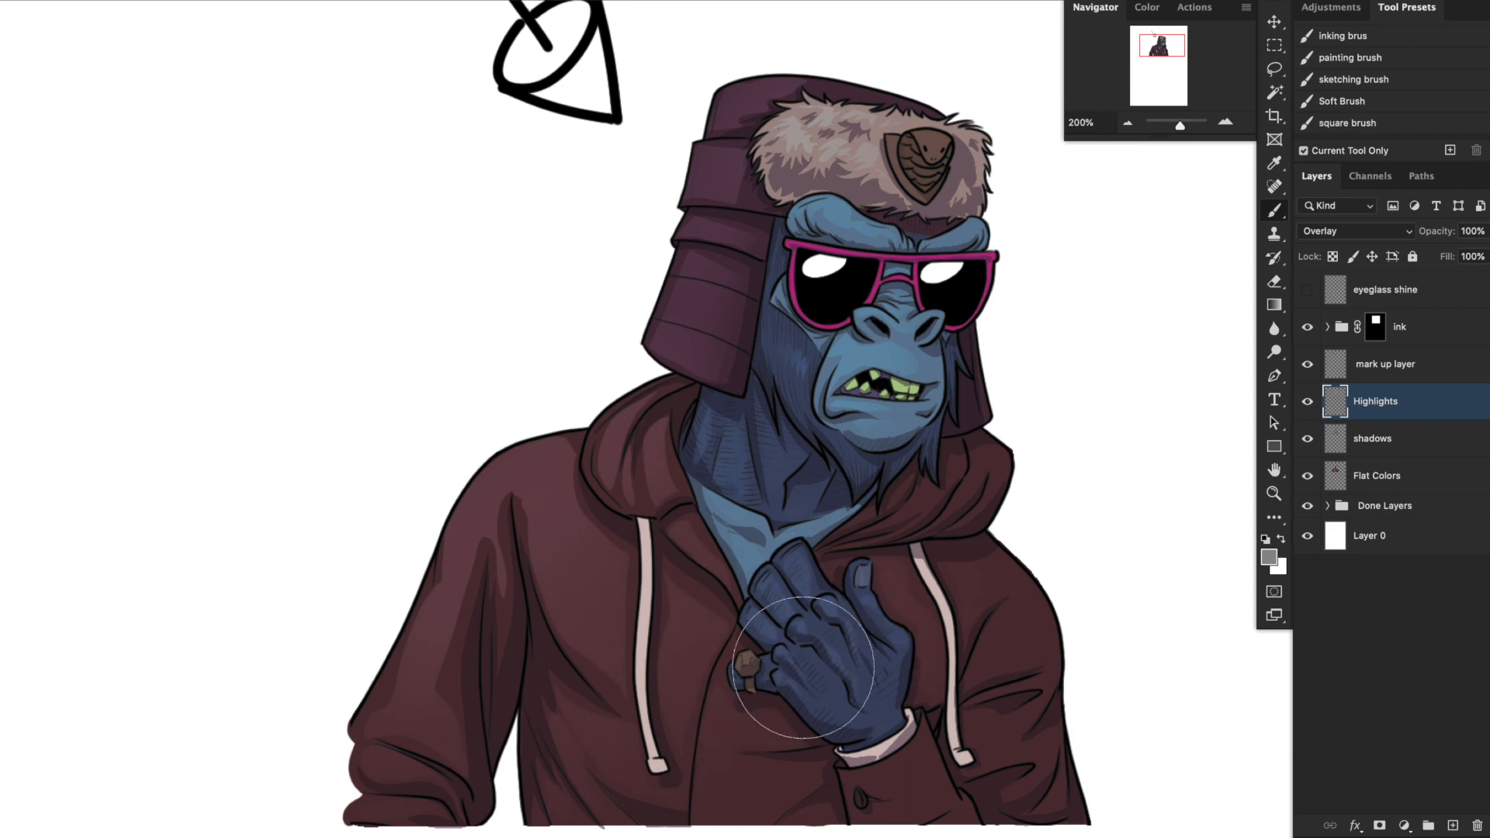
Paint soft grey highlights on the hand and cheek fur with a smaller brush.
key("[")
key("[")
key("[")
key("[")
key("[")
scroll(941, 522, "up", 3)
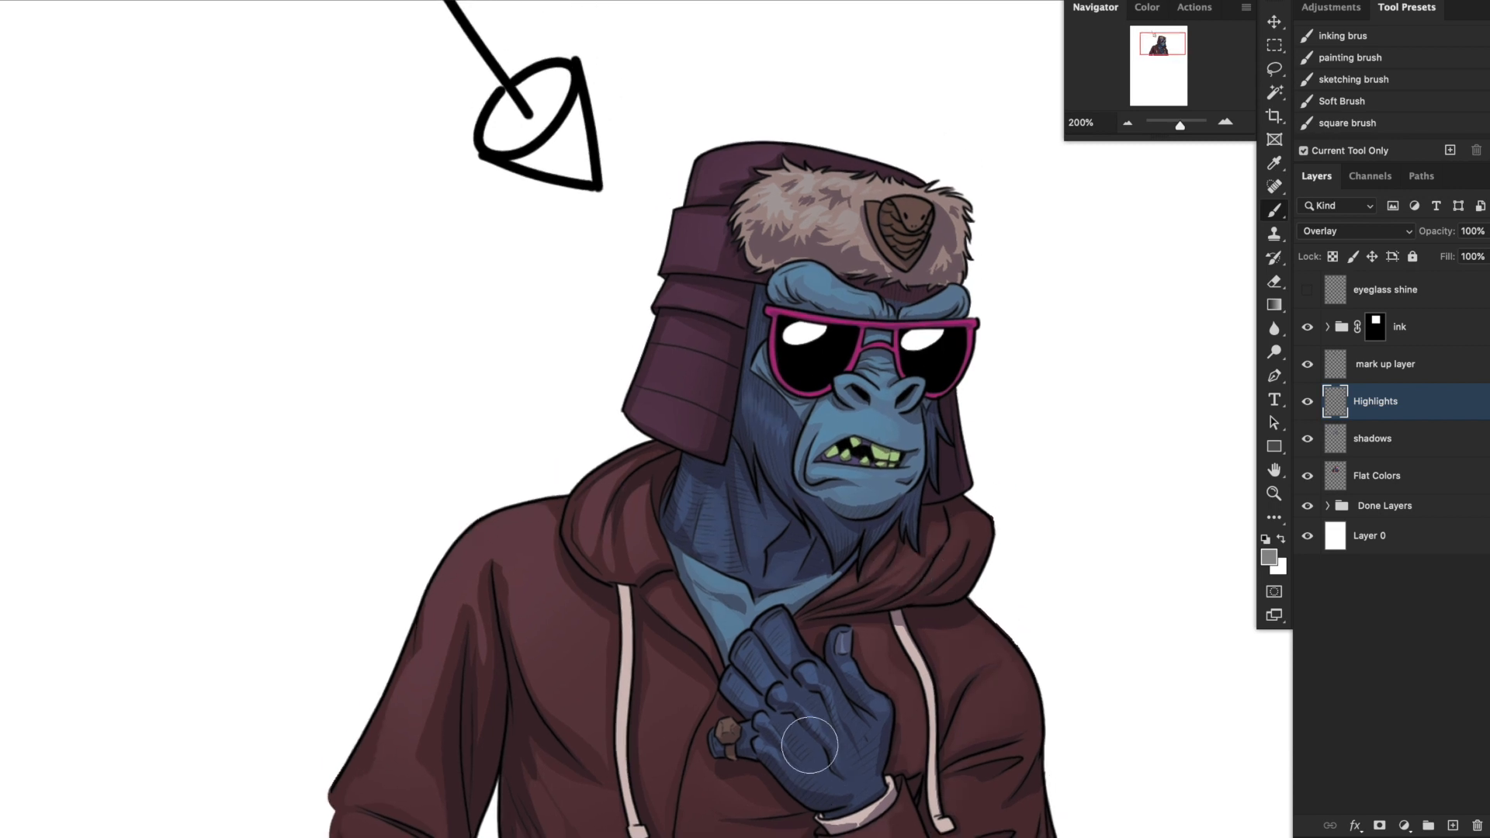
Set the foreground to light grey #d2d2d2 and paint brighter highlights on the hat, fur trim, hood and hoodie shoulder.
left_click(1268, 556)
left_click(874, 500)
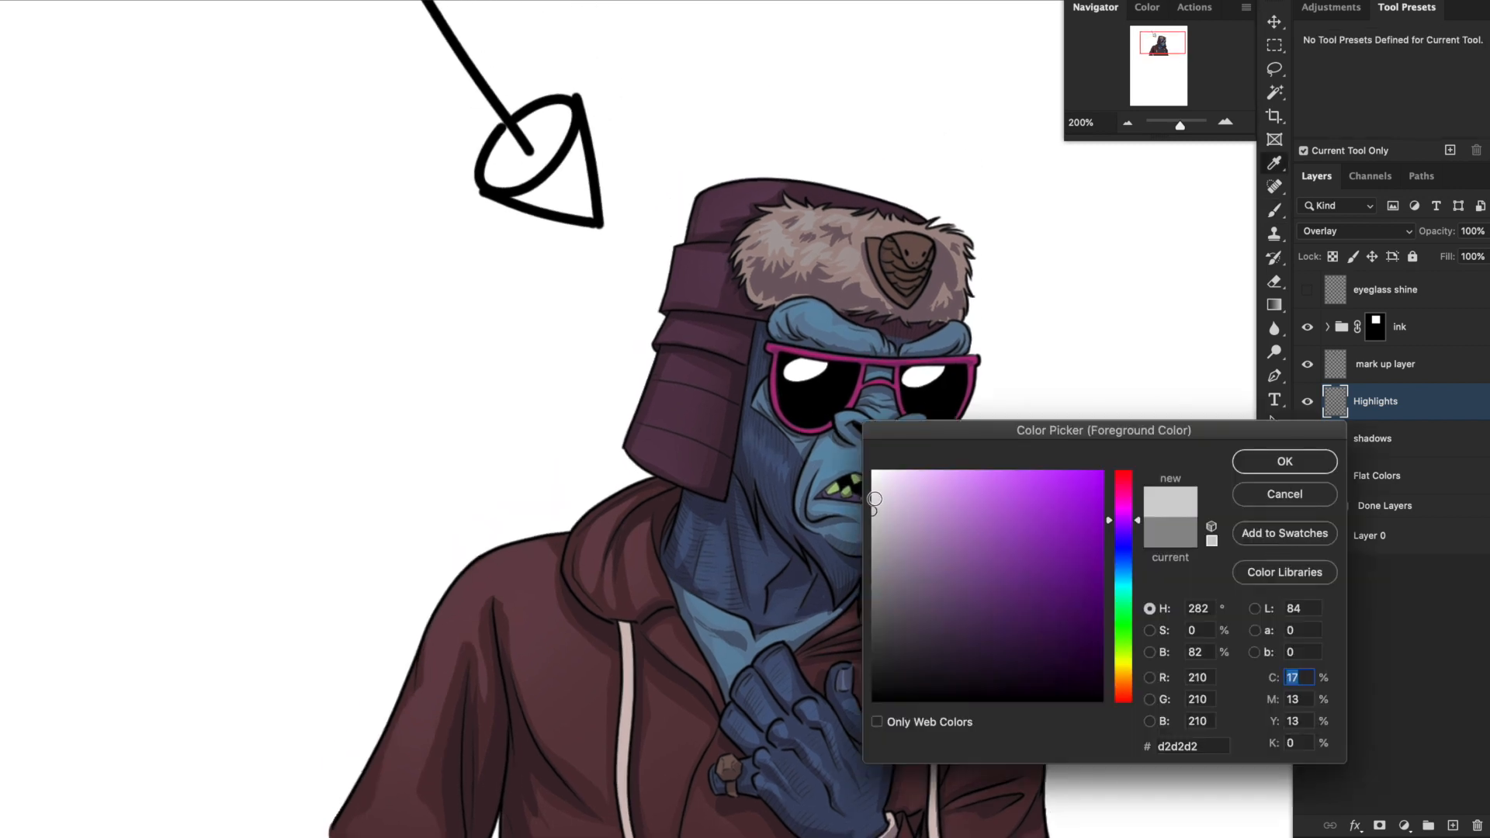
left_click(1294, 462)
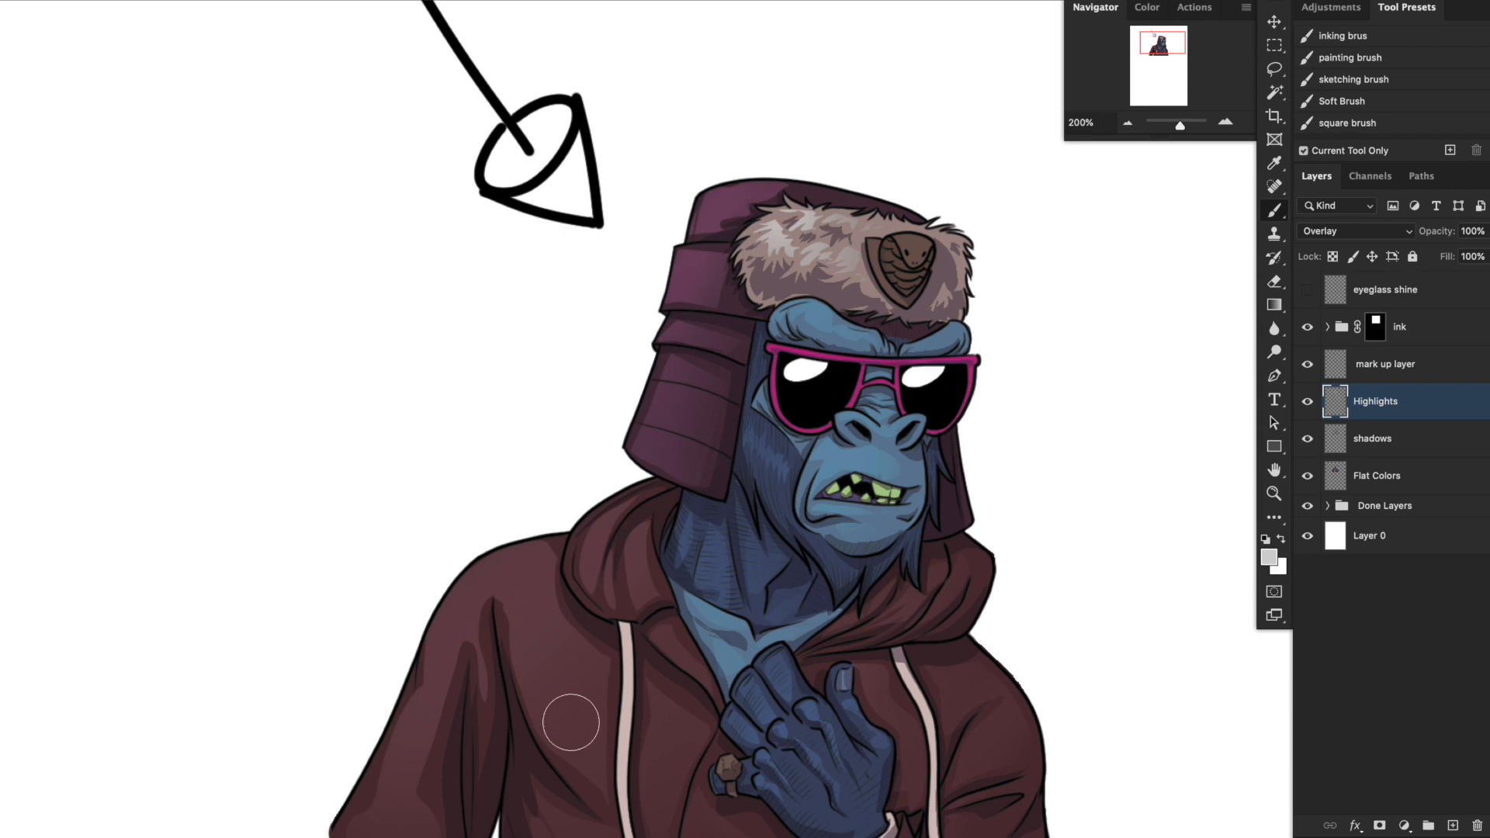
scroll(655, 632, "down", 2)
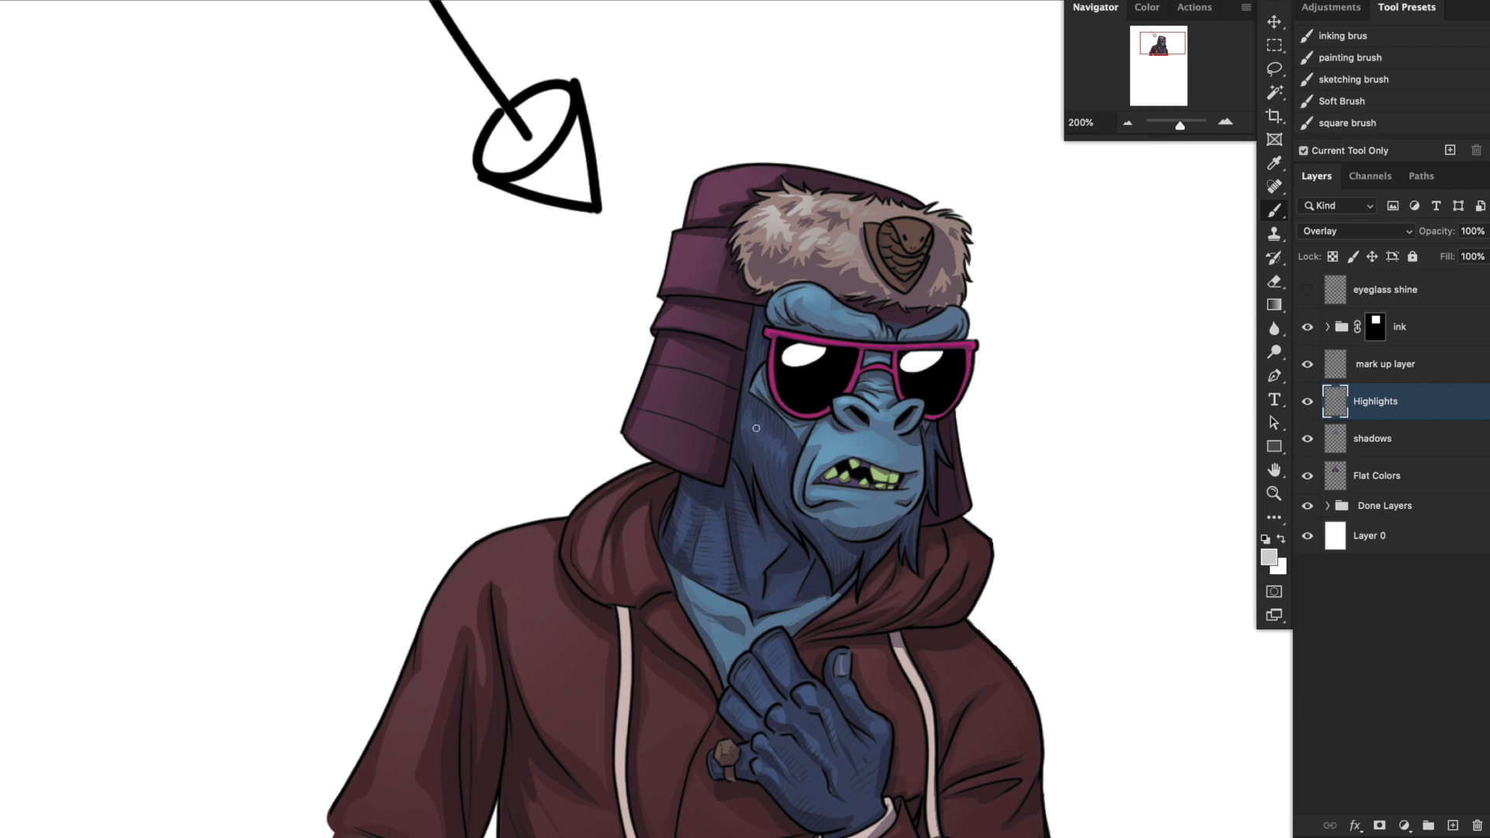
left_click_drag(599, 518, 594, 558)
mouse_move(481, 563)
left_mouse_down()
mouse_move(420, 632)
mouse_move(532, 588)
left_mouse_up()
scroll(907, 237, "down", 5)
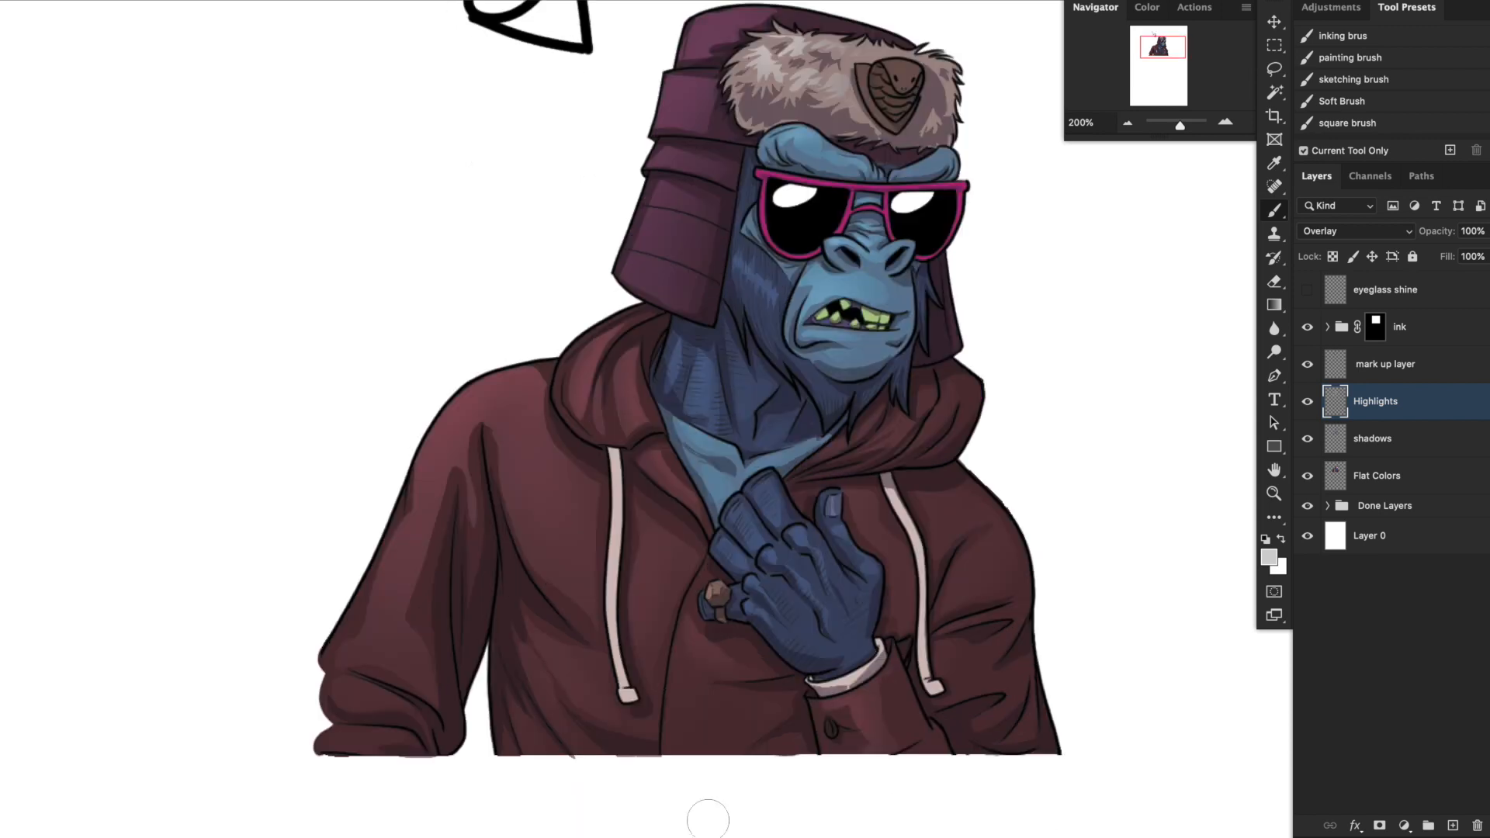
Lasso highlight shapes on the teeth and paint them with the light grey soft brush.
left_click(1225, 123)
scroll(1226, 124, "down", 3)
left_click(1274, 70)
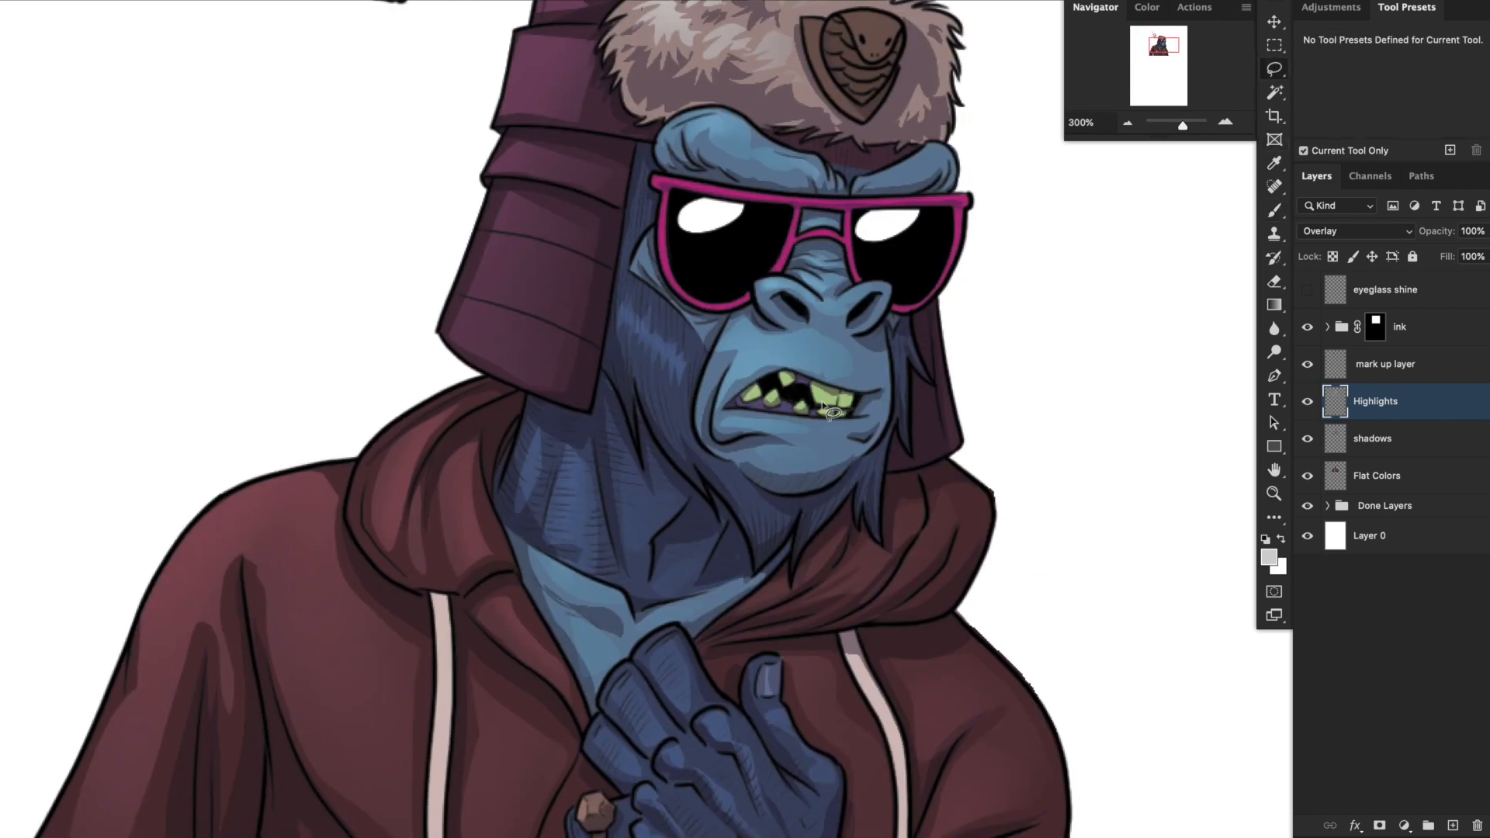
mouse_move(815, 381)
left_mouse_down()
mouse_move(803, 364)
mouse_move(818, 404)
mouse_move(815, 389)
mouse_move(823, 405)
mouse_move(835, 391)
mouse_move(839, 407)
mouse_move(845, 387)
mouse_move(805, 408)
mouse_move(757, 388)
left_mouse_up()
key("b")
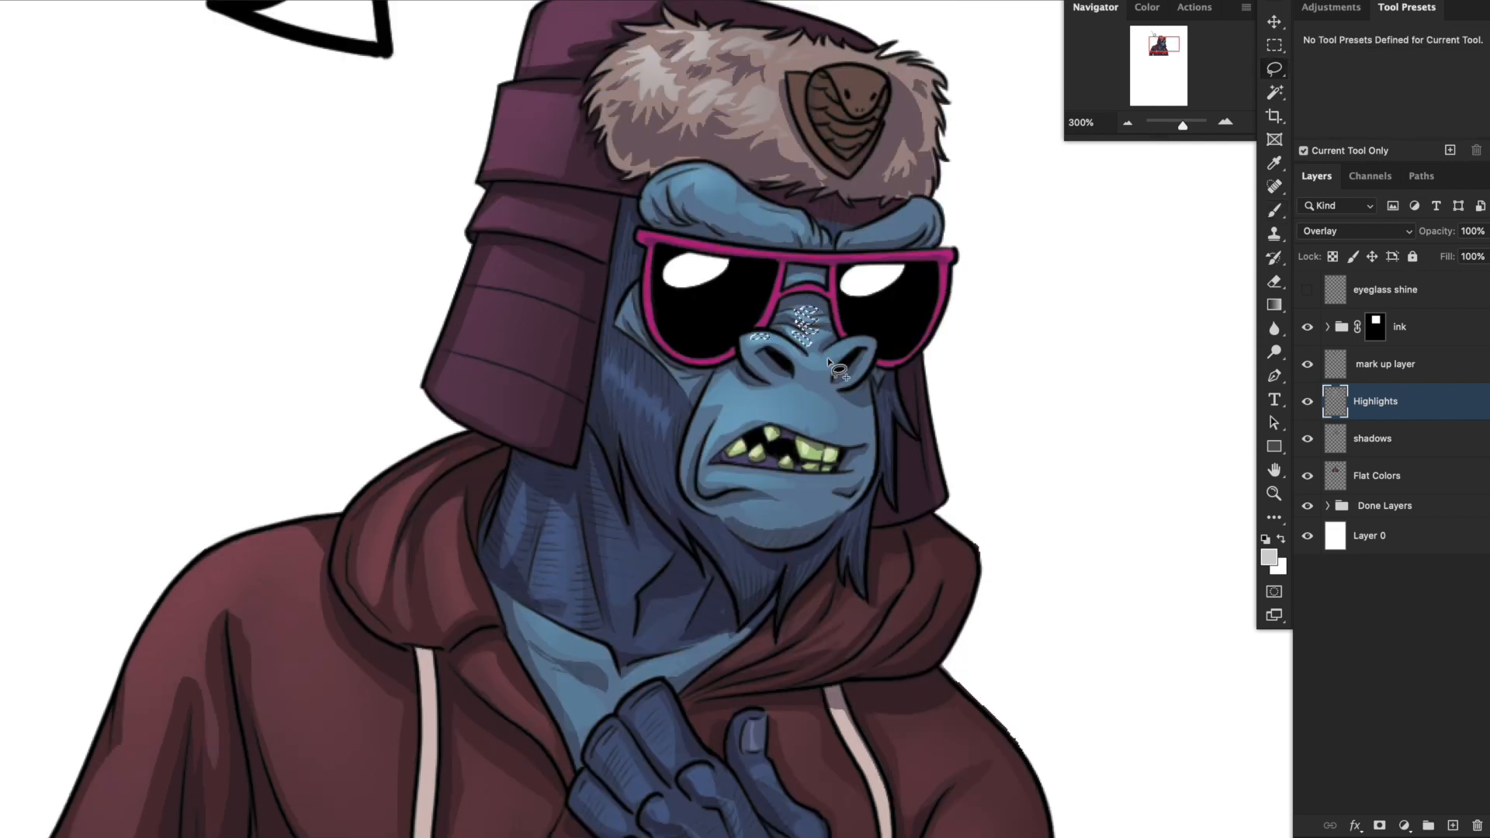
Lasso highlight shapes on the brow ridges, sunglasses frame, nose bridge, lower lip and the hat's snake badge.
left_click_drag(837, 256, 842, 319)
left_click_drag(748, 532, 757, 483)
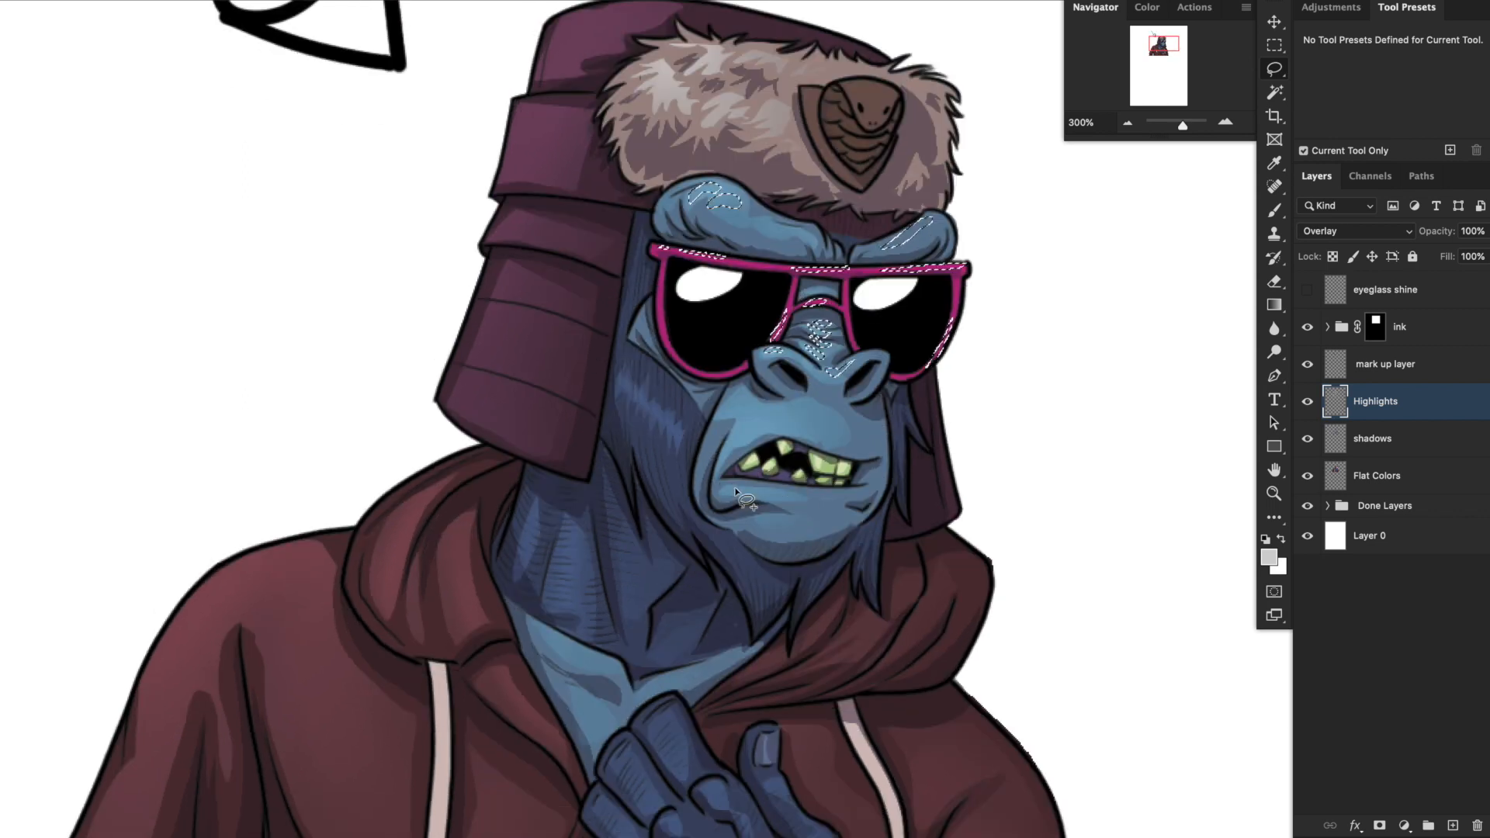
mouse_move(750, 721)
left_mouse_down()
mouse_move(838, 520)
mouse_move(852, 431)
left_mouse_up()
left_click_drag(1000, 212, 874, 682)
mouse_move(833, 256)
left_mouse_down()
mouse_move(861, 272)
mouse_move(840, 303)
mouse_move(833, 257)
mouse_move(814, 291)
left_mouse_up()
mouse_move(808, 302)
left_mouse_down()
mouse_move(827, 305)
mouse_move(841, 333)
mouse_move(859, 295)
mouse_move(827, 304)
left_mouse_up()
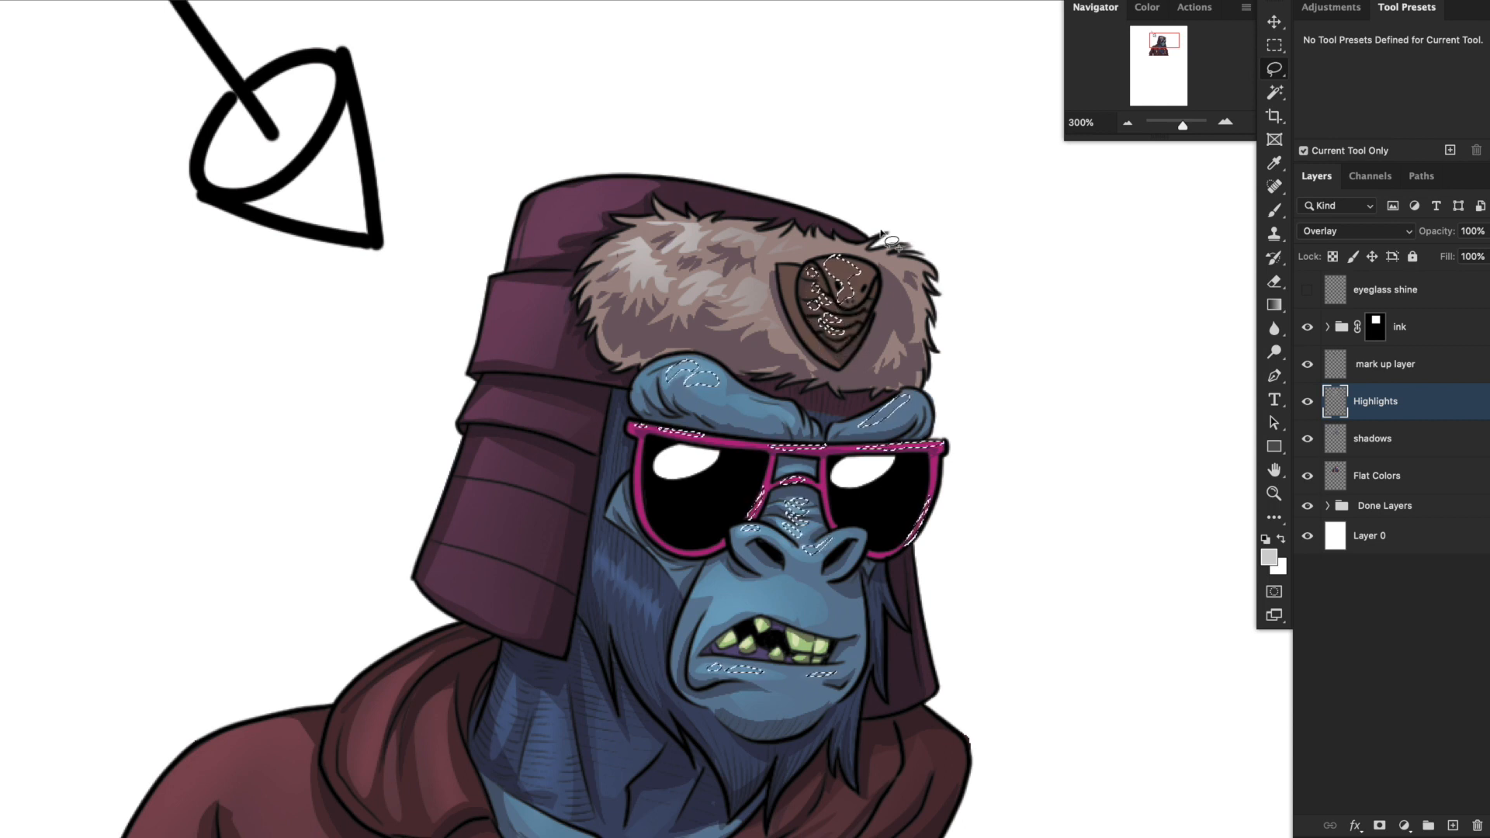
Set the foreground to white, brush highlights inside the selected face, glasses and badge shapes, and clear the selection.
left_click(1274, 352)
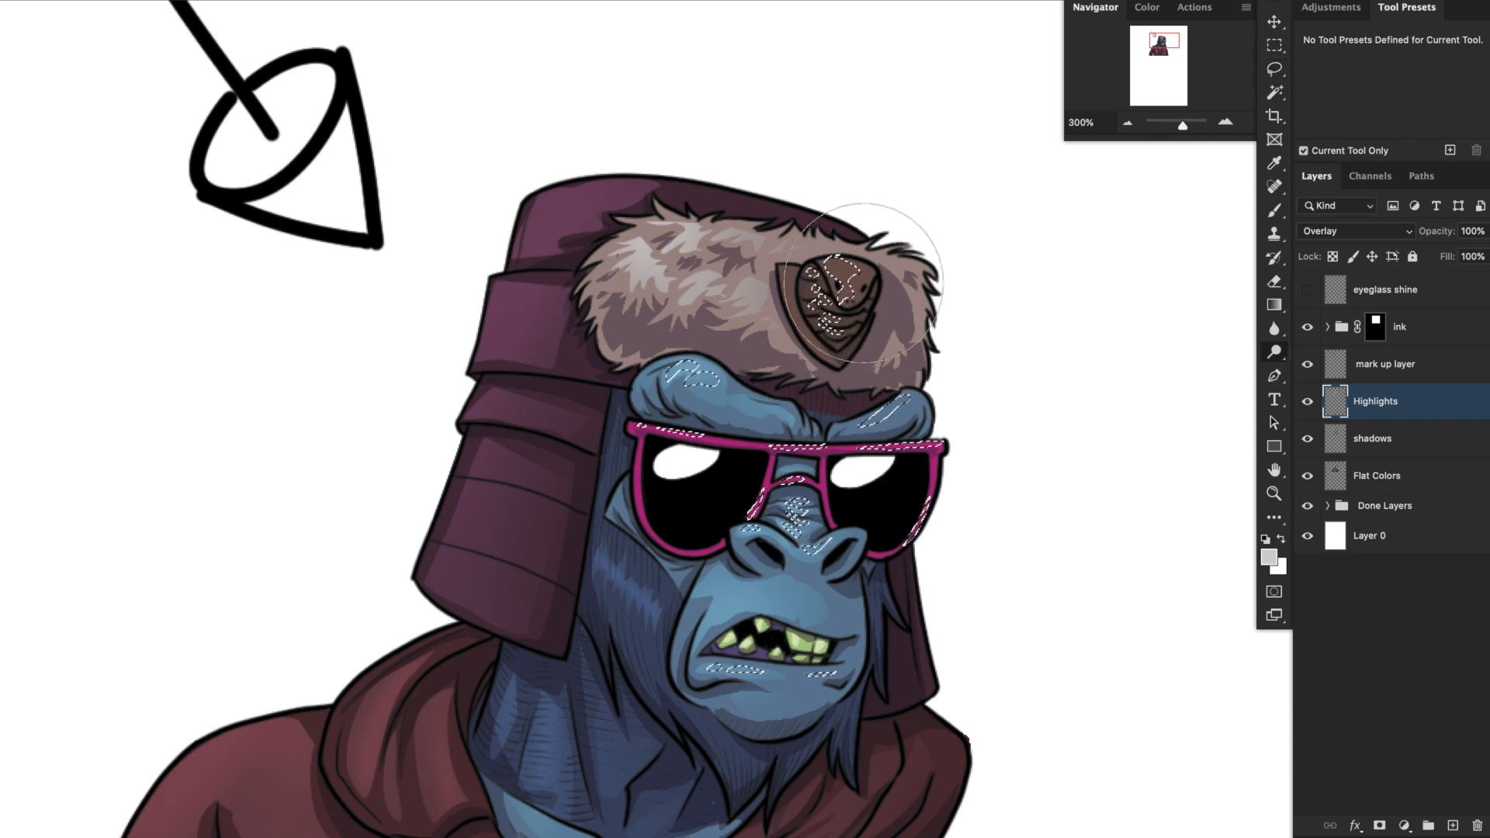
key("b")
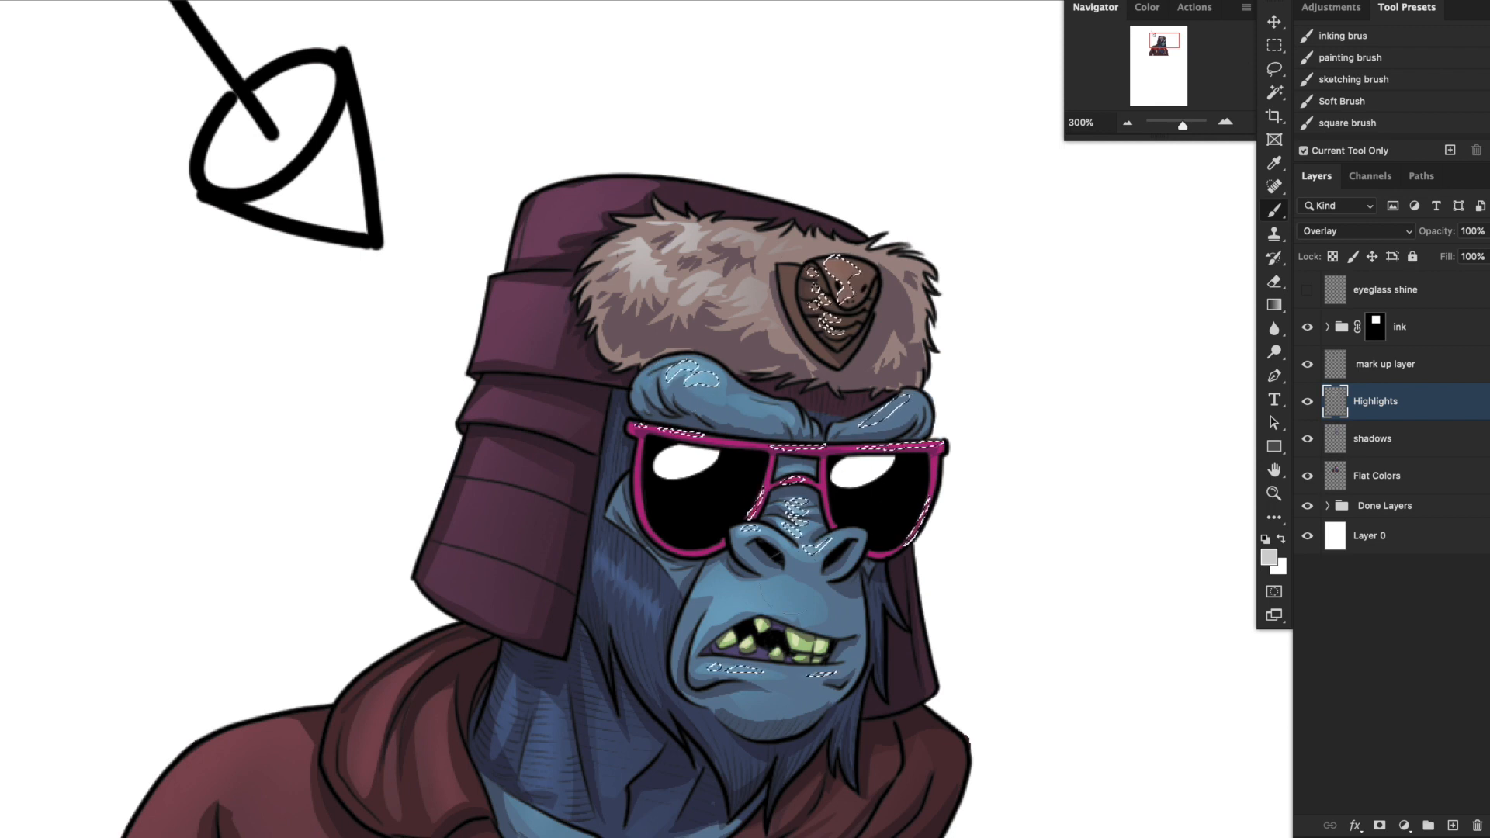
scroll(662, 681, "down", 10)
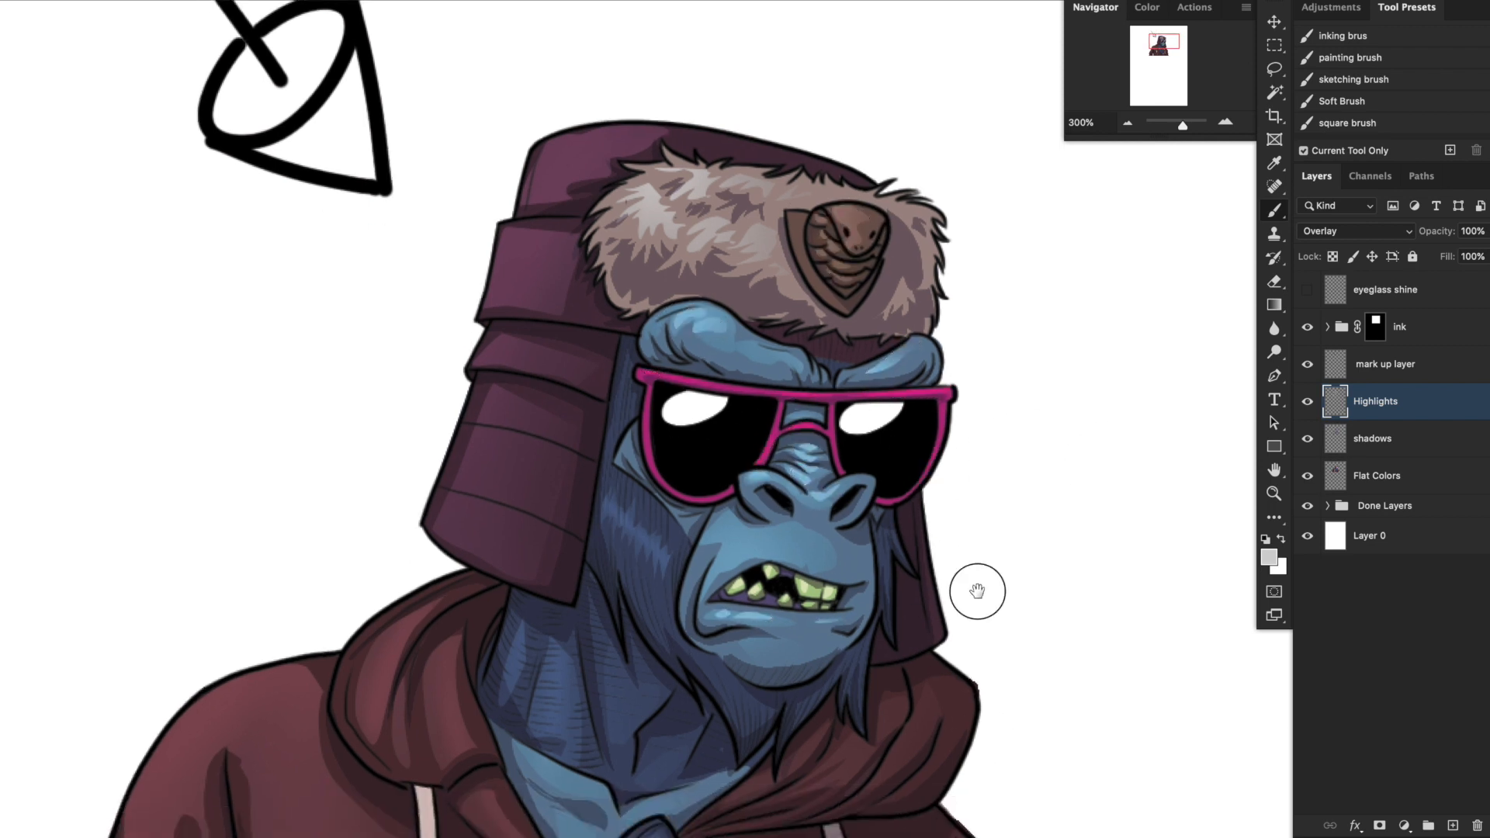
scroll(646, 617, "up", 4)
scroll(646, 617, "left", 3)
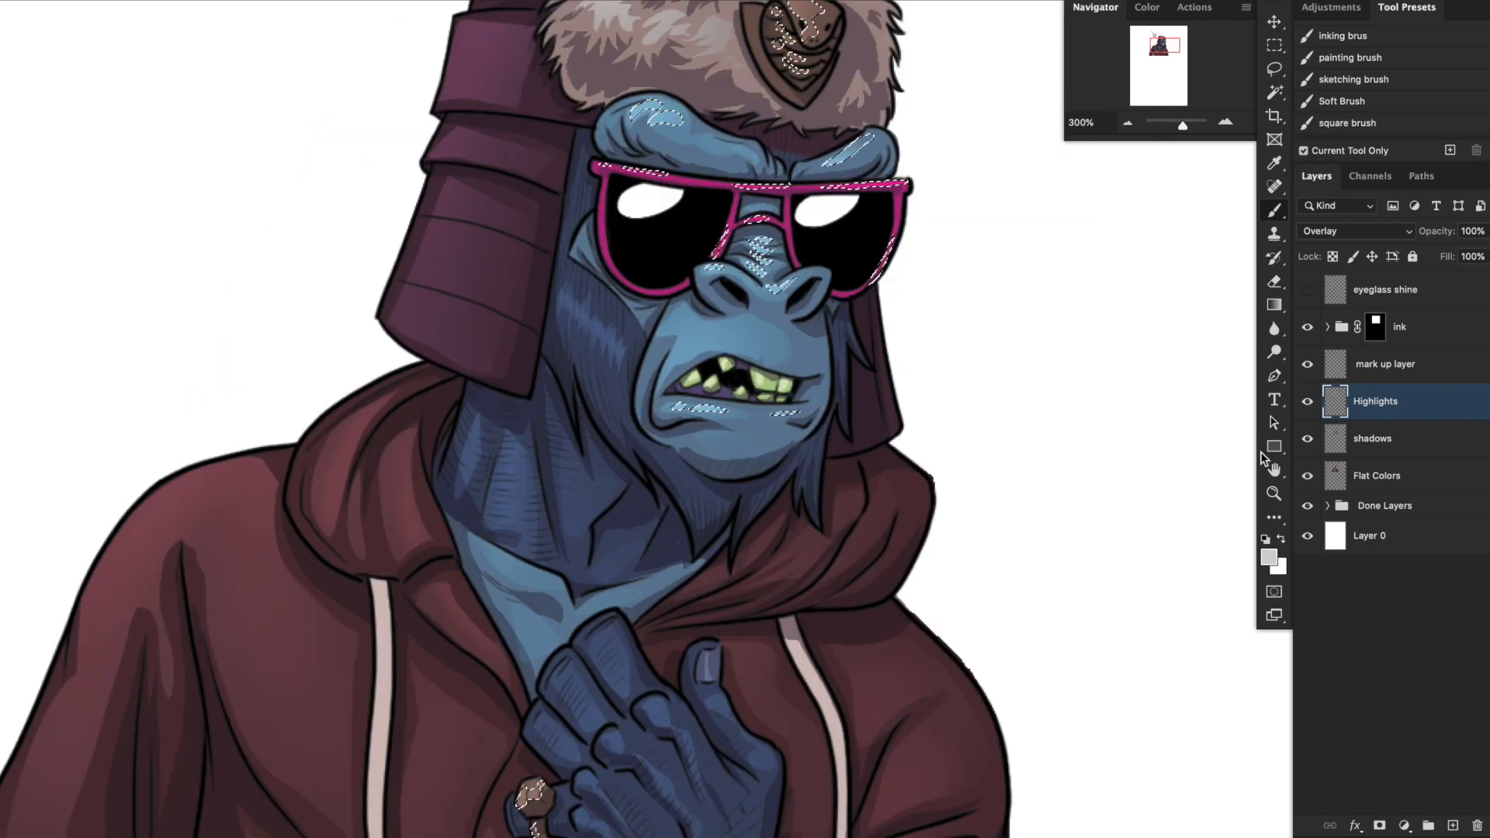
left_click(1268, 557)
key("Return")
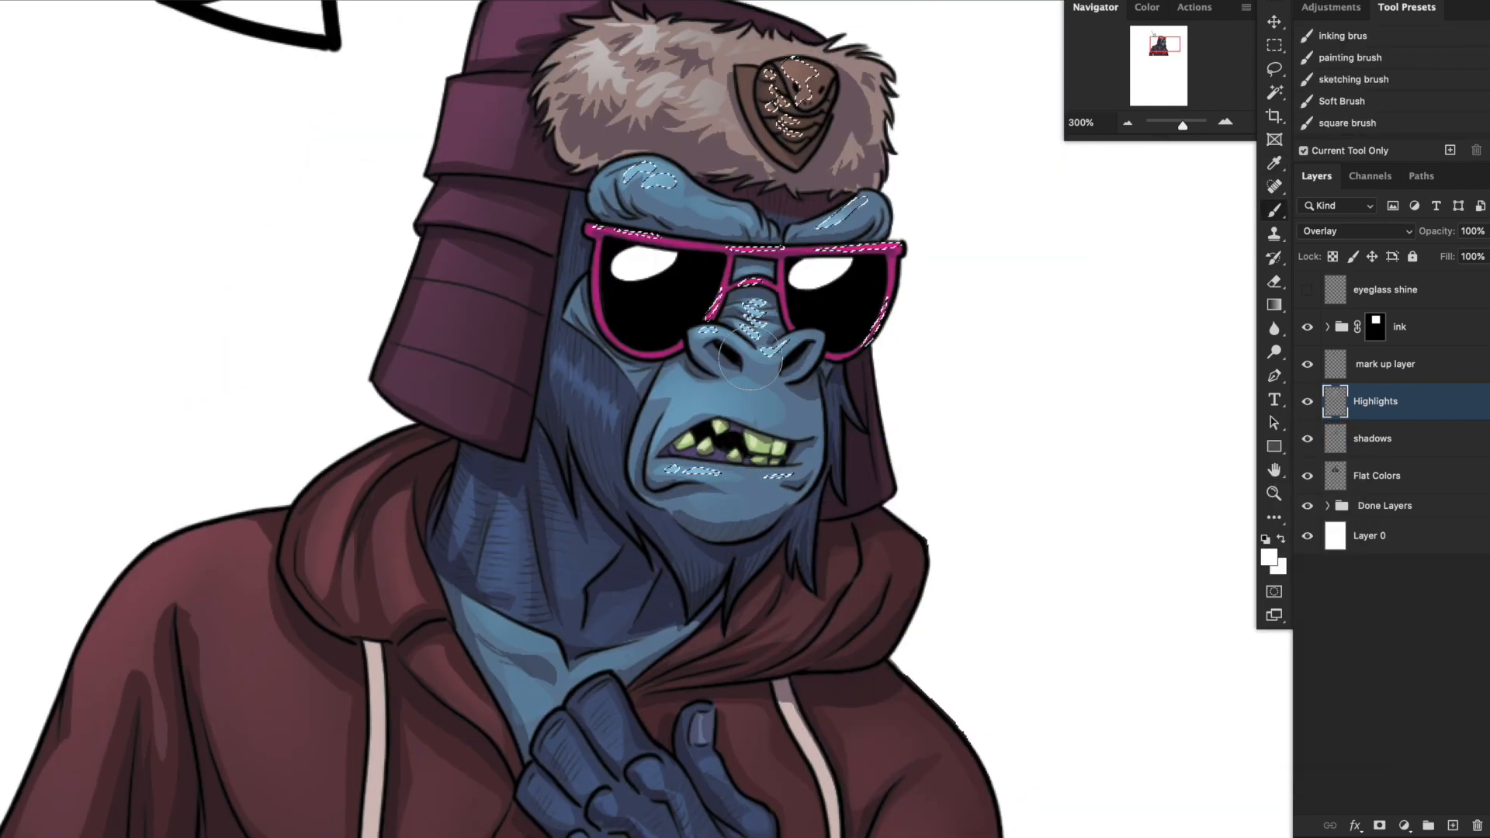
scroll(527, 784, "up", 2)
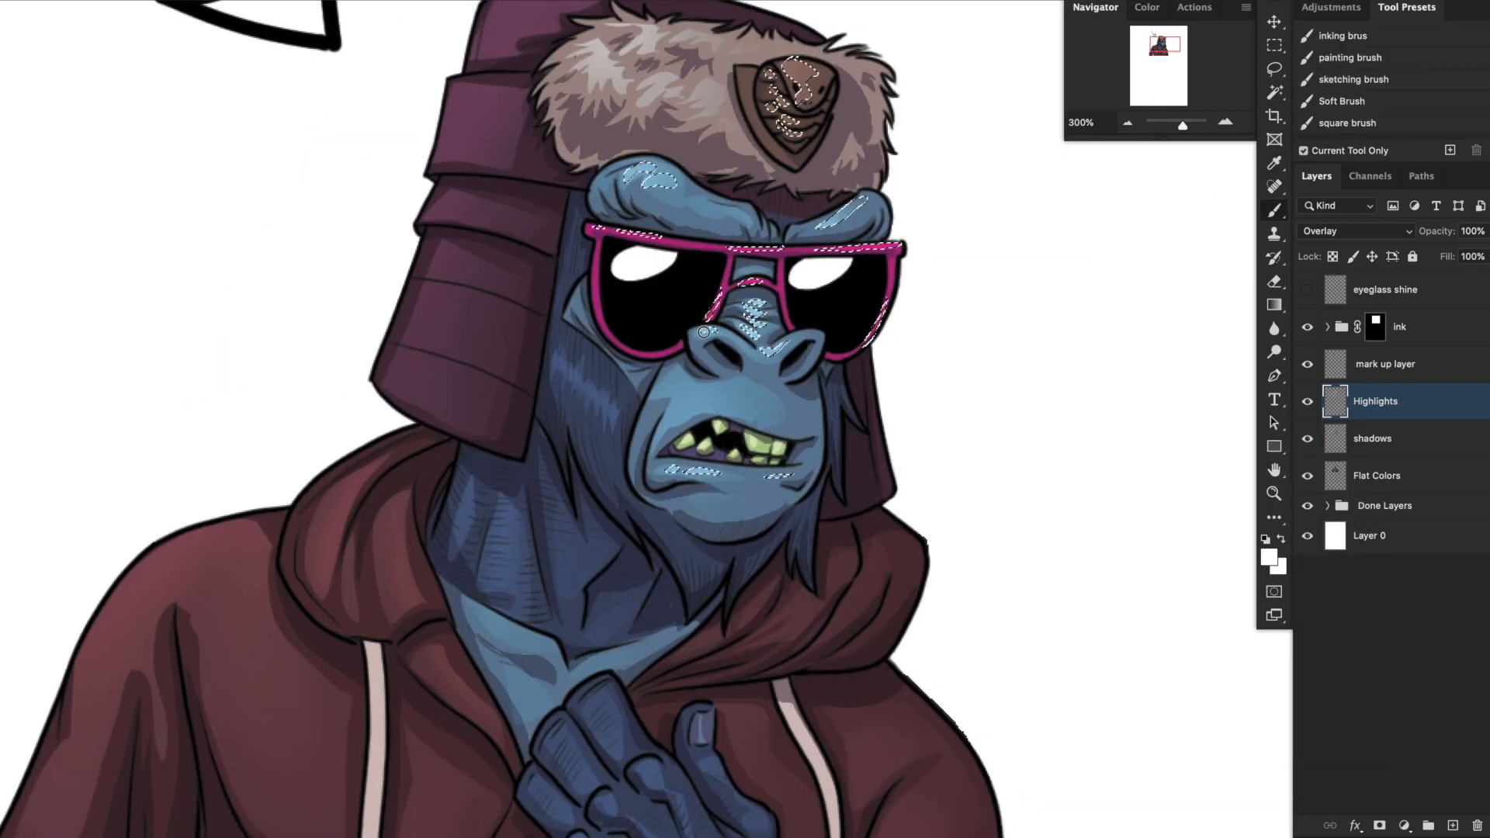
left_click_drag(793, 193, 779, 278)
left_click_drag(780, 152, 792, 182)
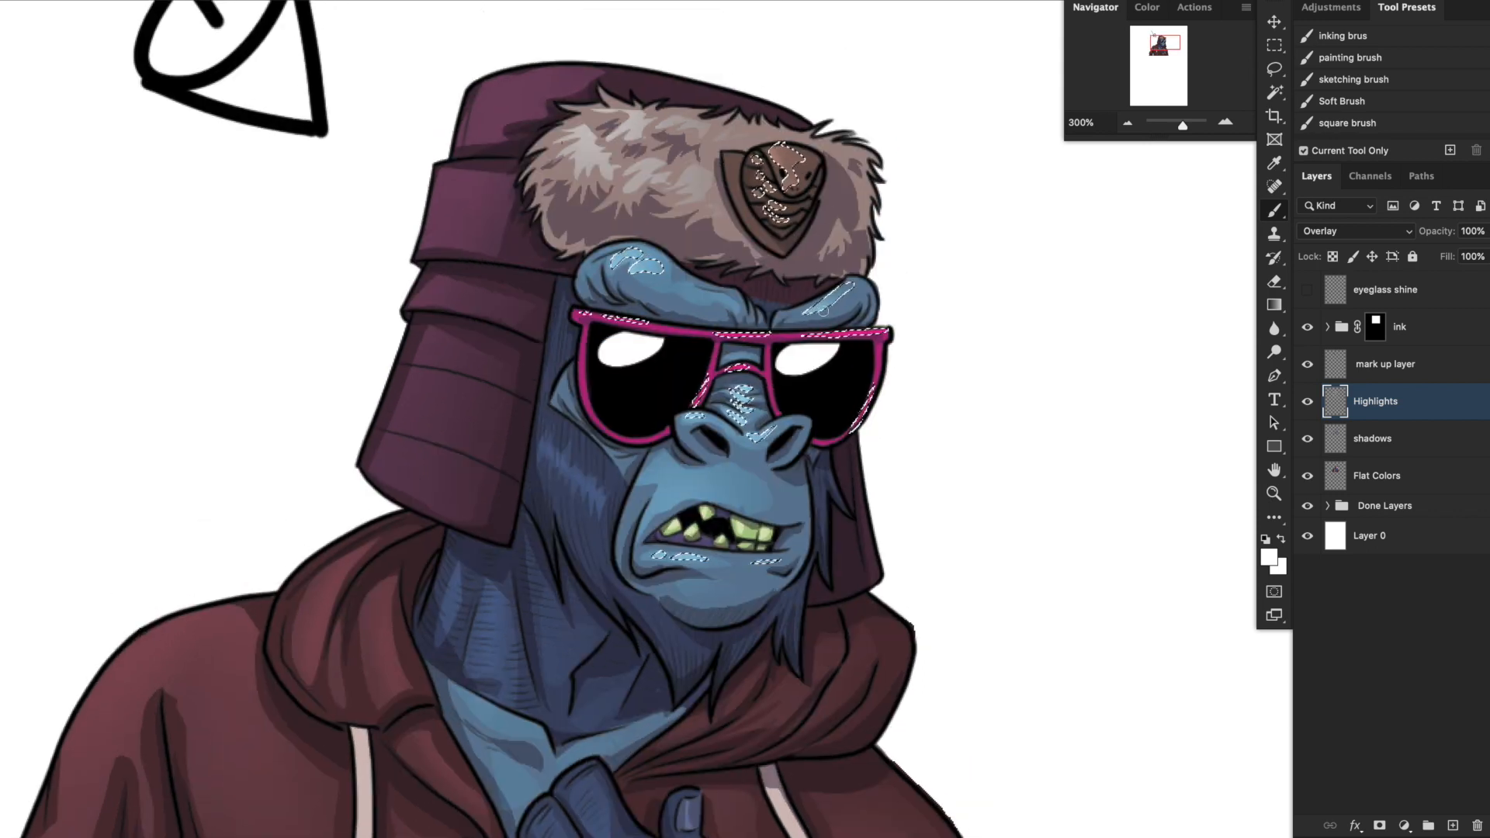
key("super+d")
Lasso small extra highlight shapes on the head and scales of the hat's snake badge.
left_click_drag(955, 482, 932, 609)
key("l")
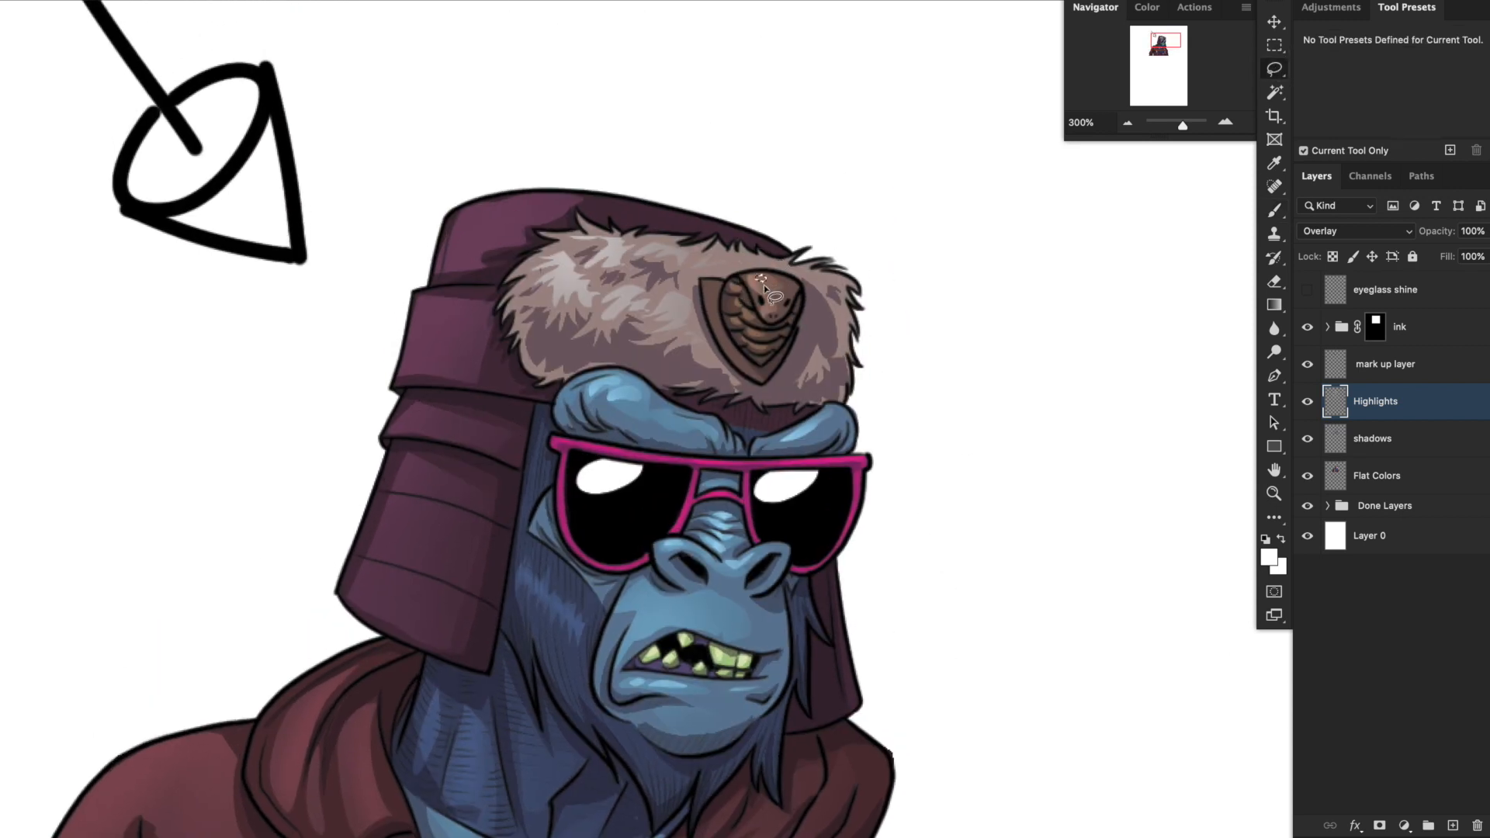
left_click_drag(762, 288, 767, 288)
left_click_drag(760, 334, 758, 335)
key("o")
left_click_drag(869, 435, 937, 296)
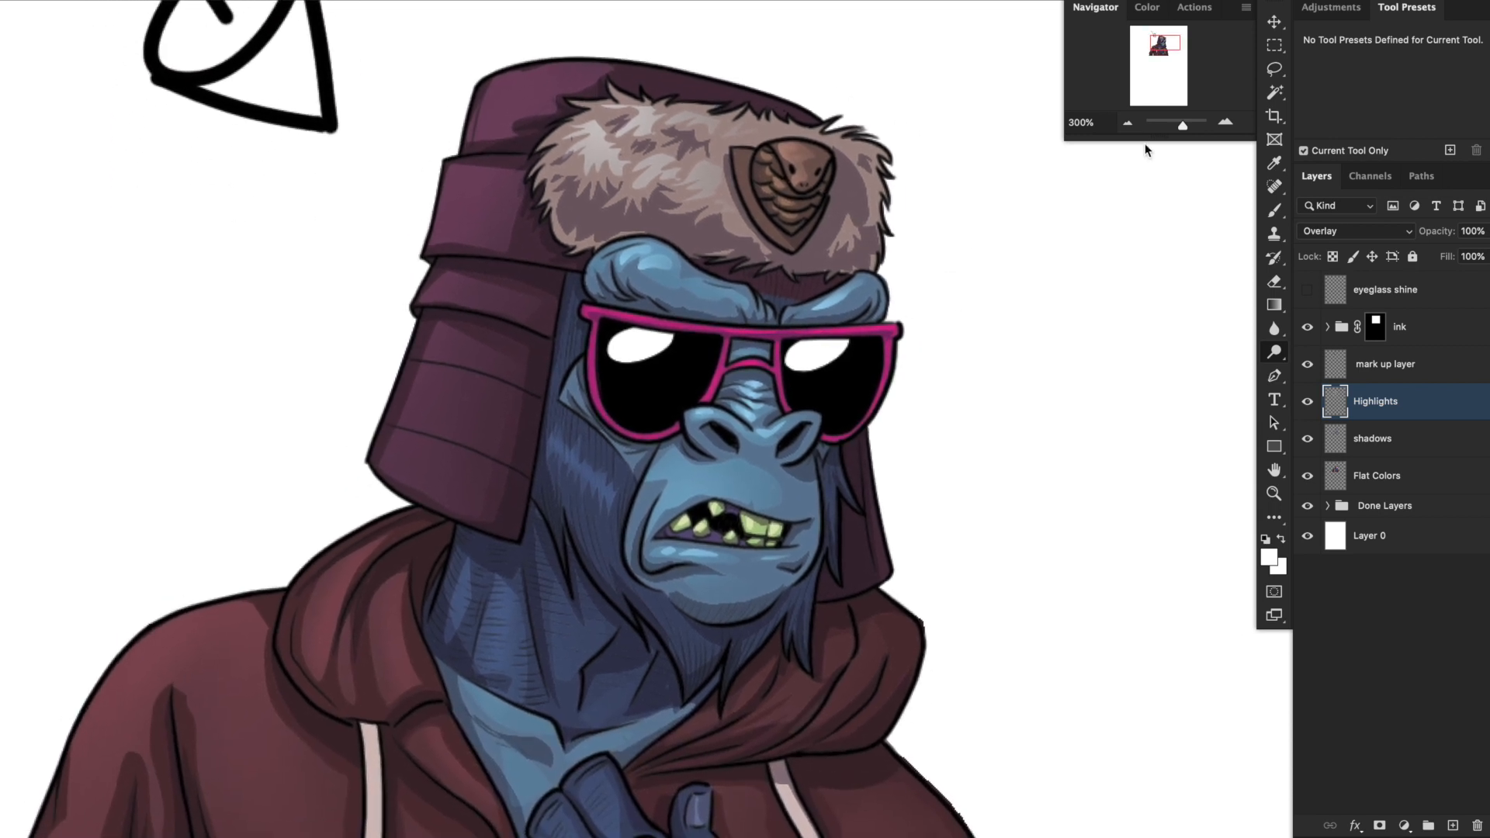
Create a new layer named Rim directly above the Highlights layer.
left_click(1127, 122)
left_click_drag(989, 411, 1018, 303)
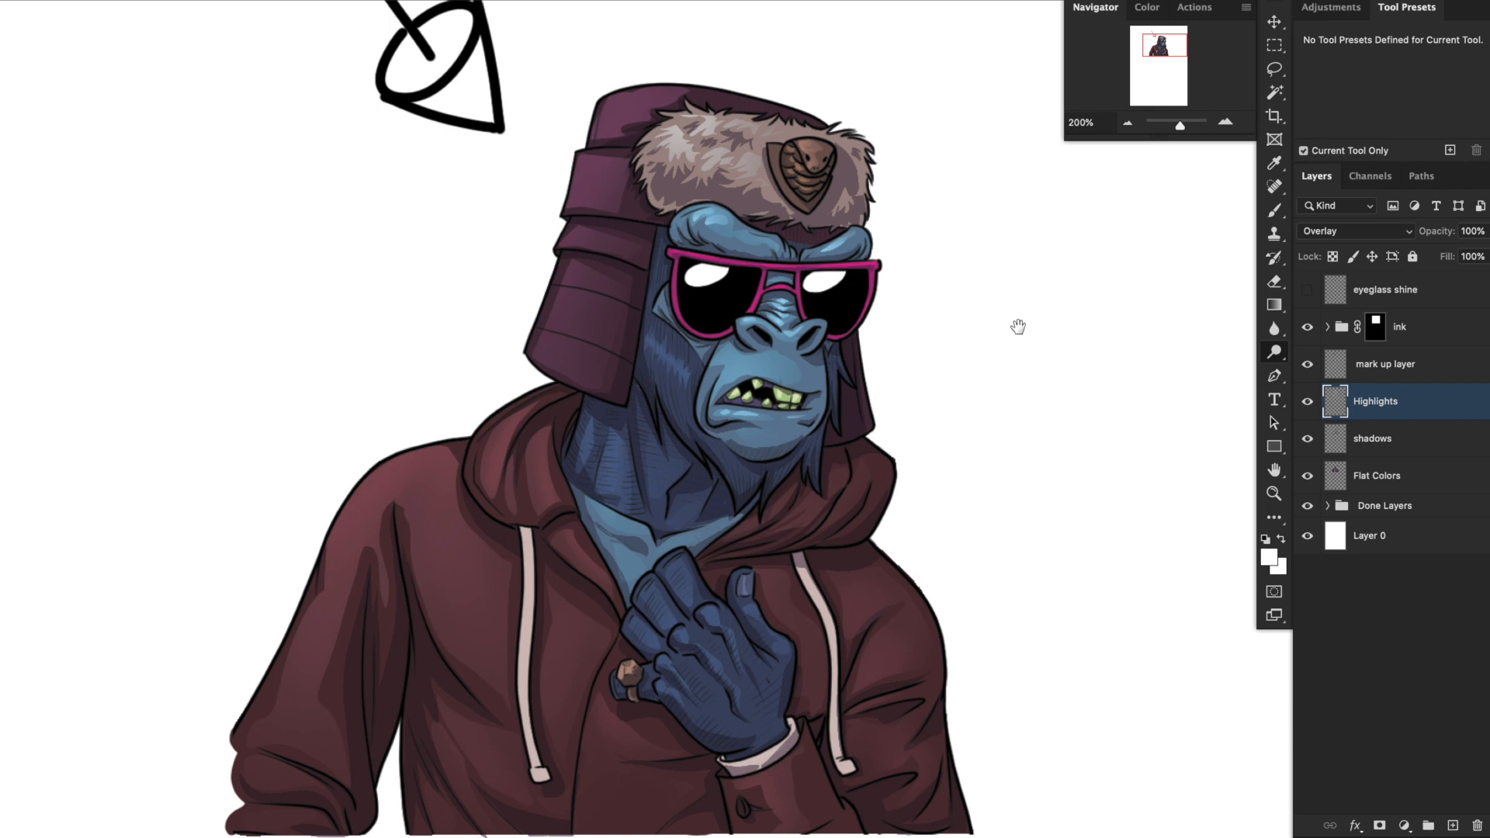
left_click(1453, 826)
double_click(1373, 401)
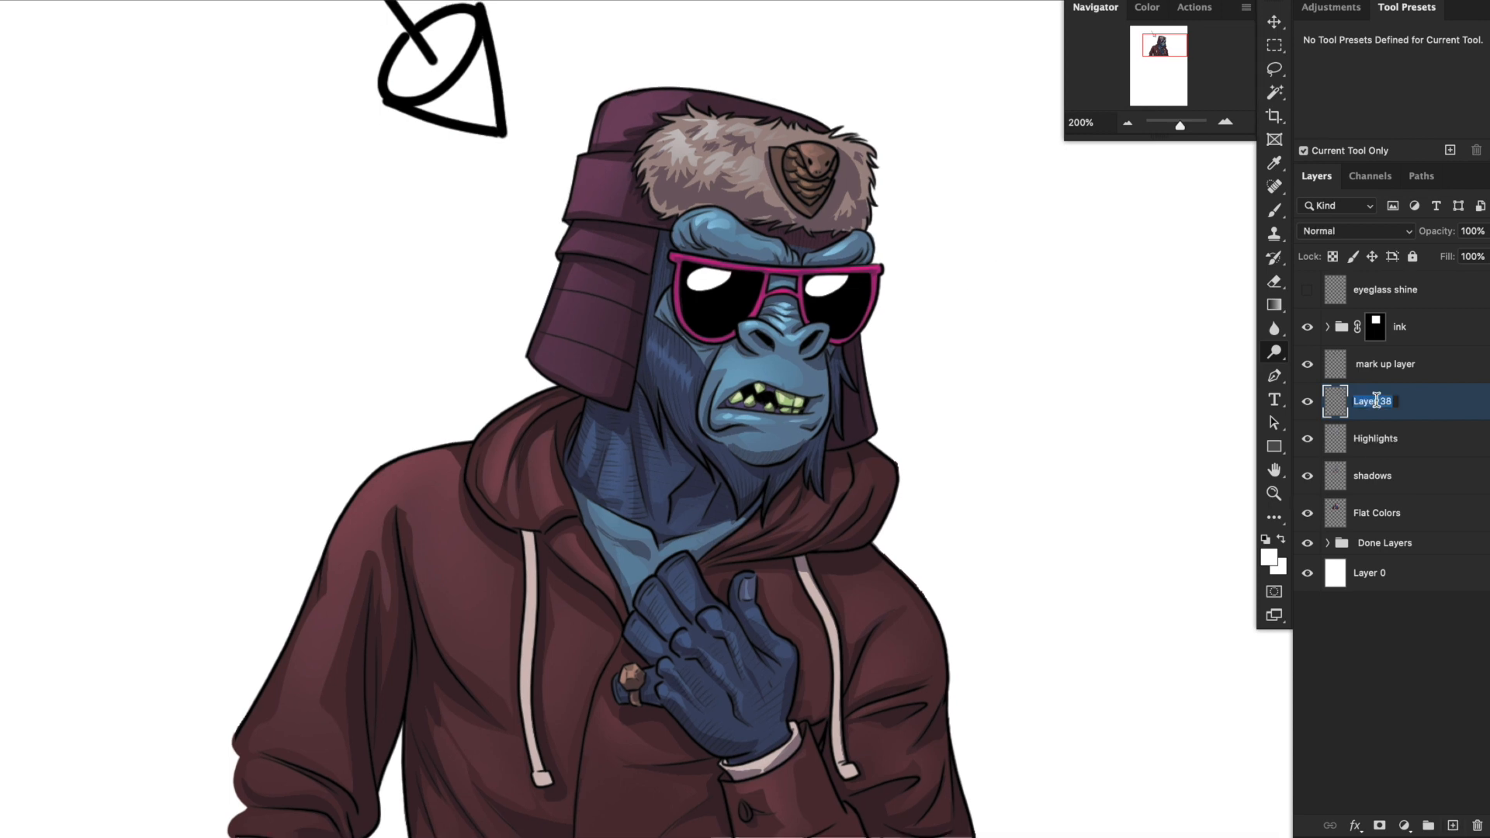
type("Rim")
key("Return")
Set the brush foreground to pale yellow and paint a thin rim light along the side and upper edge of the hat's crown.
key("b")
key("d")
key("ctrl+plus")
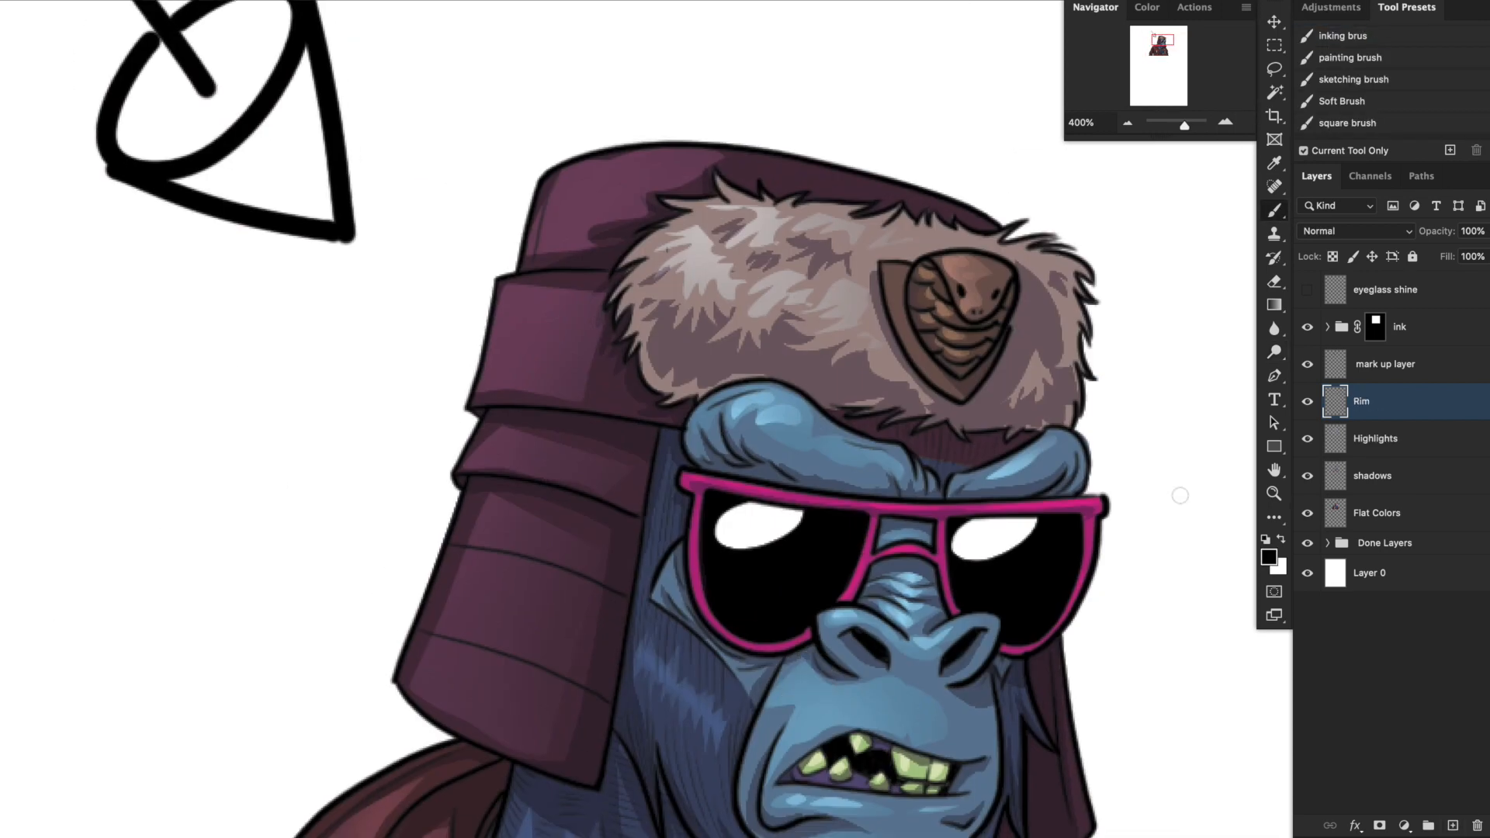
left_click(1268, 557)
left_click(923, 469)
left_click(1277, 463)
left_click_drag(901, 385, 1048, 456)
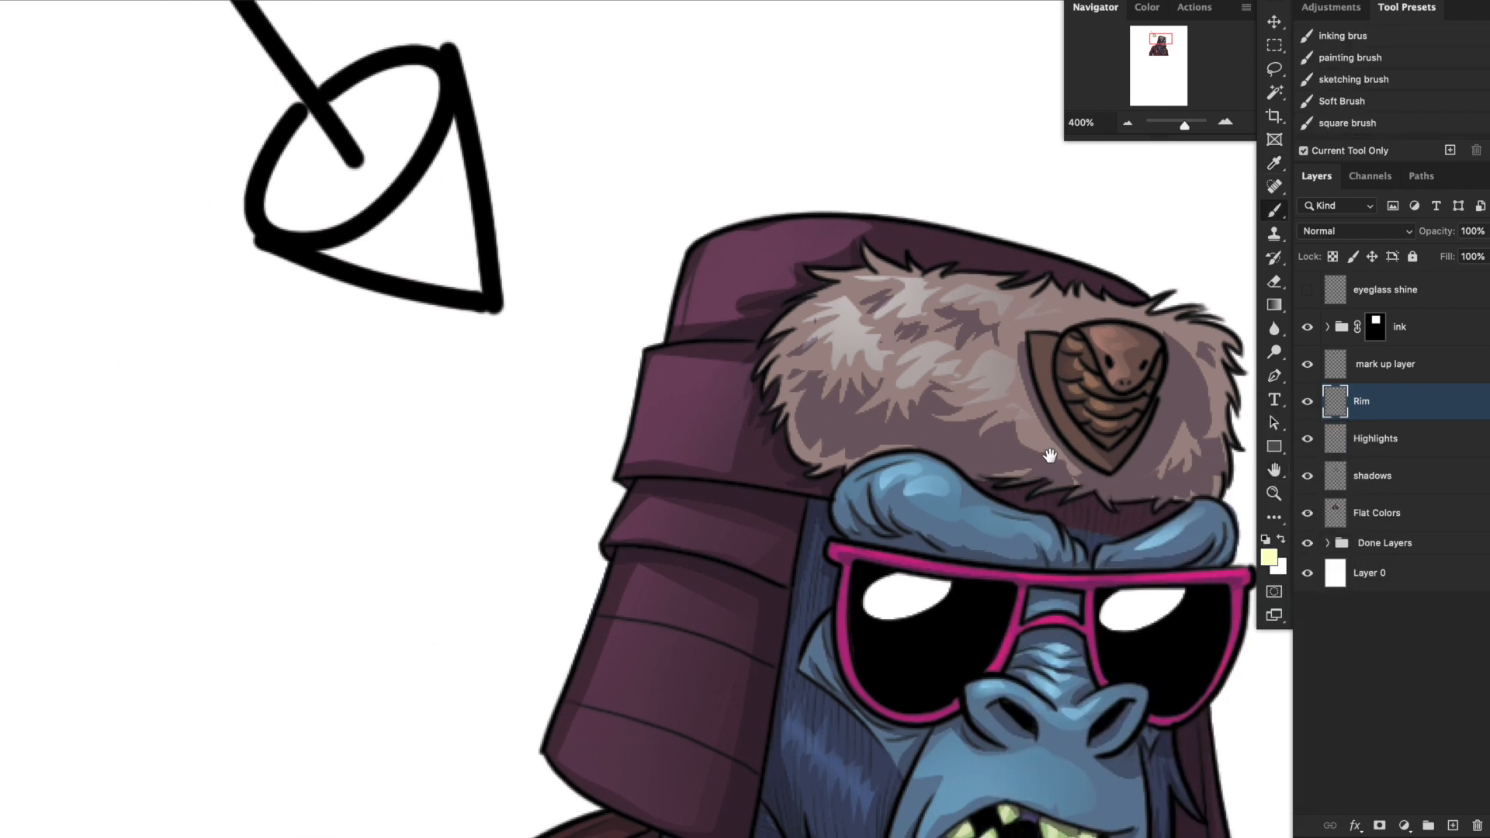
mouse_move(740, 246)
left_mouse_down()
mouse_move(715, 249)
mouse_move(683, 341)
left_mouse_up()
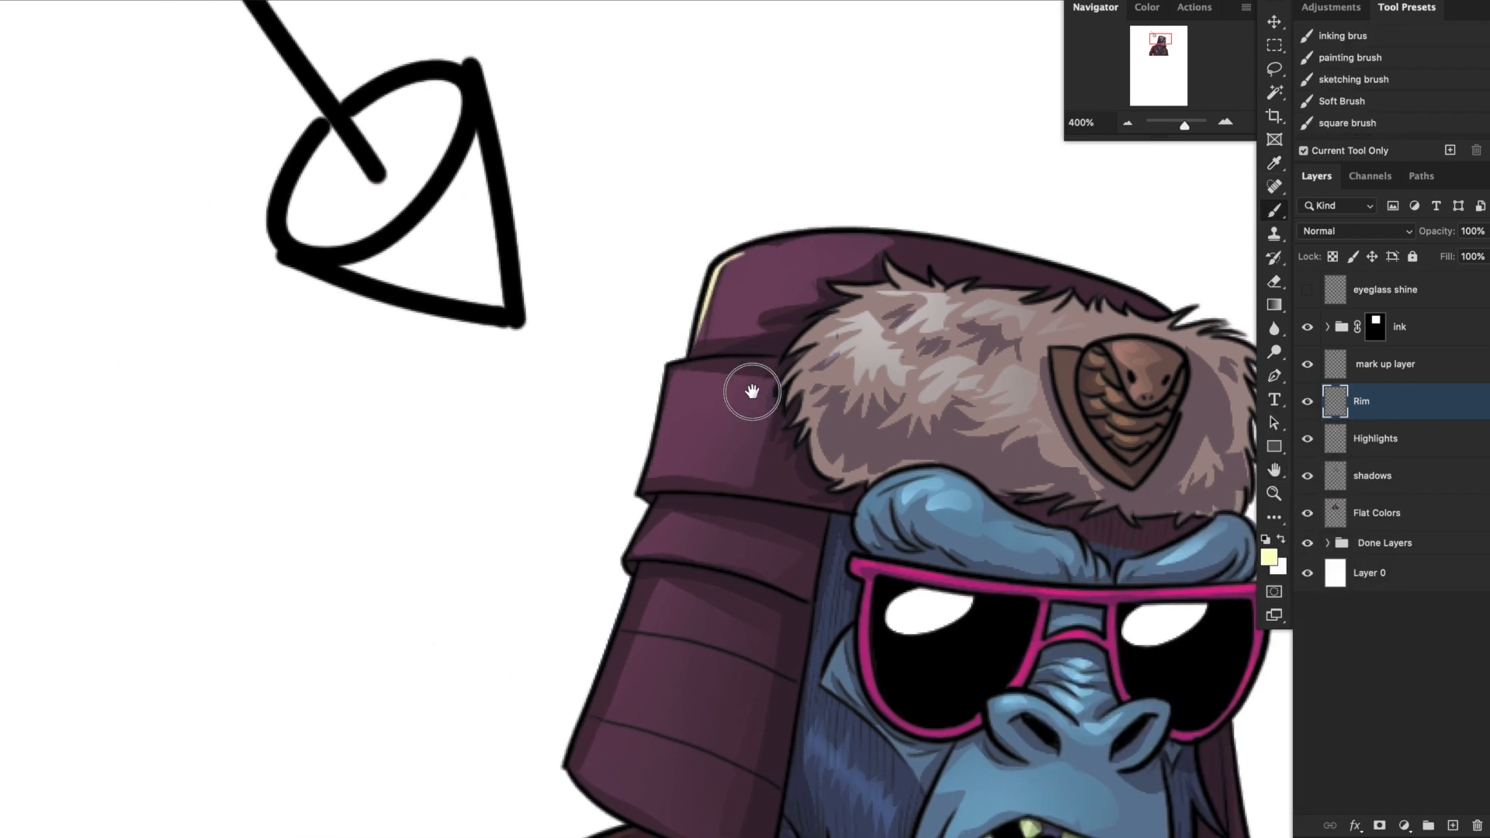
left_click_drag(751, 392, 757, 453)
mouse_move(717, 325)
left_mouse_down()
mouse_move(768, 302)
mouse_move(884, 300)
mouse_move(1231, 412)
left_mouse_up()
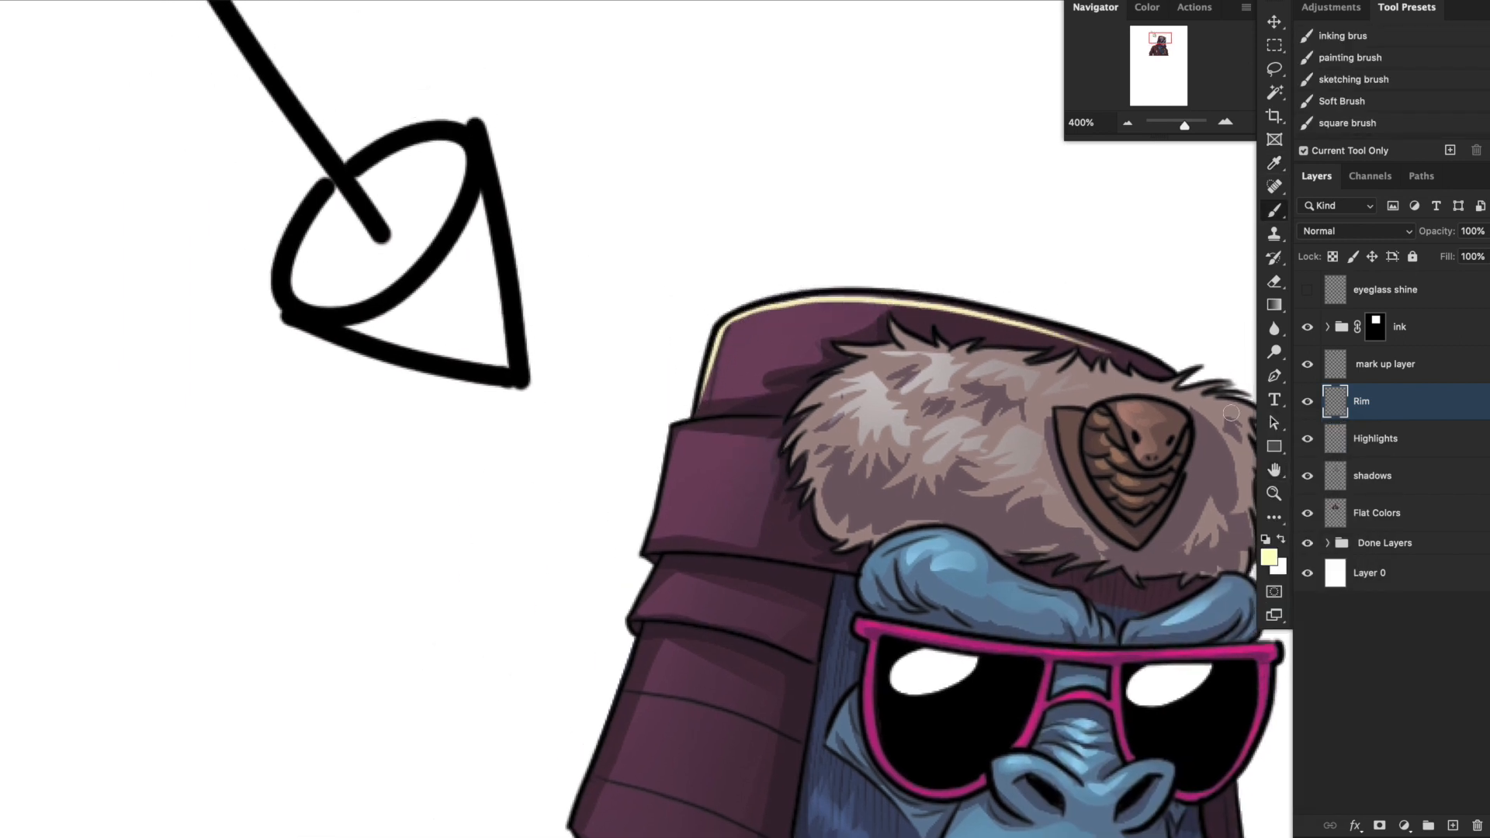
Paint pale yellow rim light on the fur trim's lit side and the outer edges of the hat's side flaps.
left_click_drag(878, 429, 983, 382)
mouse_move(775, 385)
left_mouse_down()
mouse_move(887, 360)
mouse_move(764, 458)
mouse_move(749, 497)
left_mouse_up()
mouse_move(905, 365)
left_mouse_down()
mouse_move(944, 328)
mouse_move(1008, 308)
mouse_move(946, 304)
mouse_move(1004, 284)
mouse_move(932, 362)
mouse_move(899, 453)
left_mouse_up()
left_click_drag(975, 508, 975, 415)
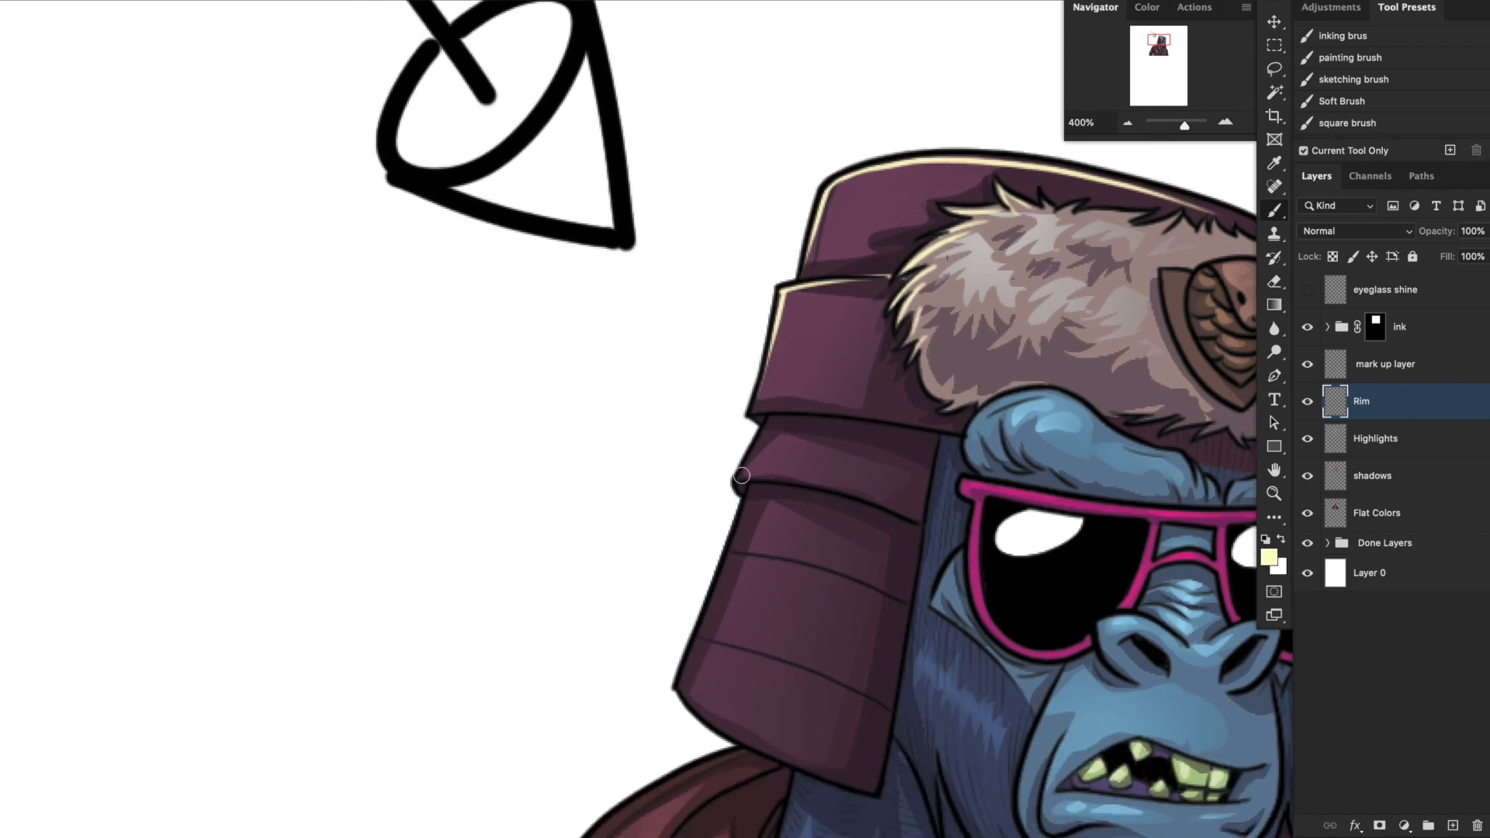
left_click_drag(741, 475, 882, 277)
left_click_drag(789, 342, 715, 533)
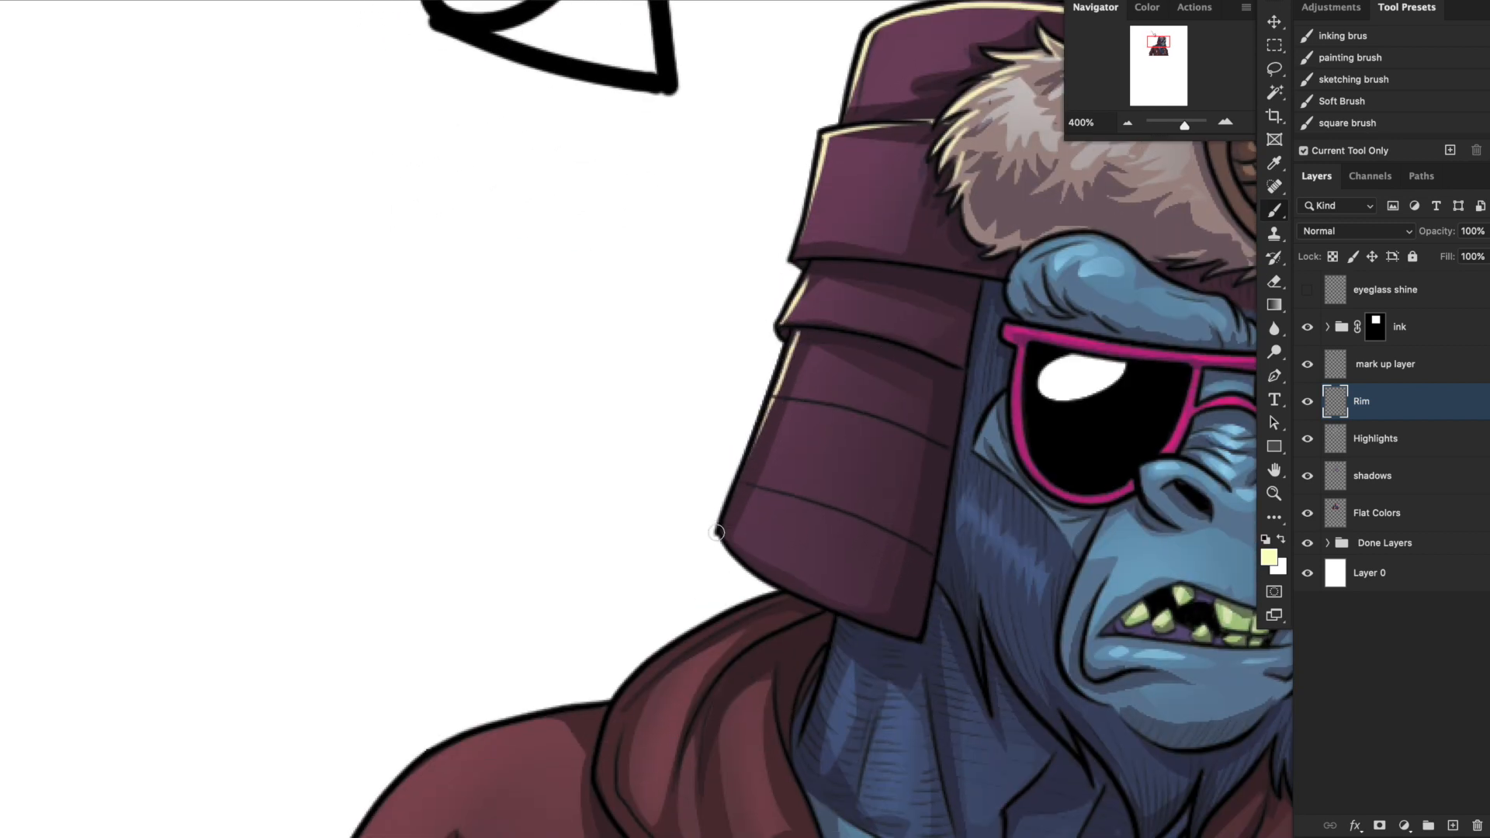
left_click_drag(1036, 361, 741, 551)
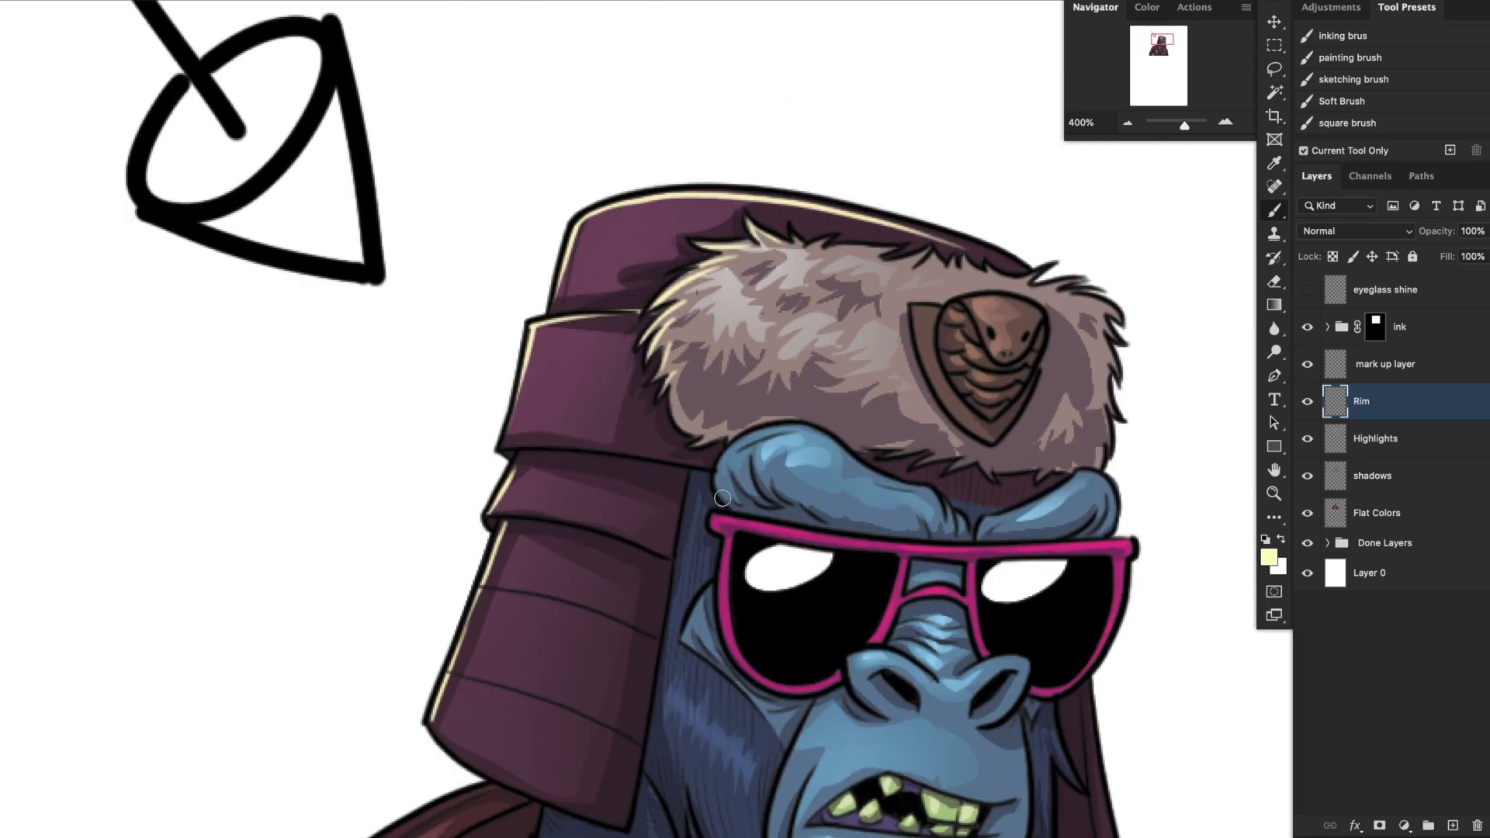
Paint thin pale yellow rim light along the upper edges of both brow ridges.
mouse_move(721, 498)
left_mouse_down()
mouse_move(717, 454)
mouse_move(787, 419)
mouse_move(822, 426)
left_mouse_up()
mouse_move(913, 476)
left_mouse_down()
mouse_move(839, 440)
mouse_move(865, 484)
left_mouse_up()
left_click_drag(952, 567, 982, 497)
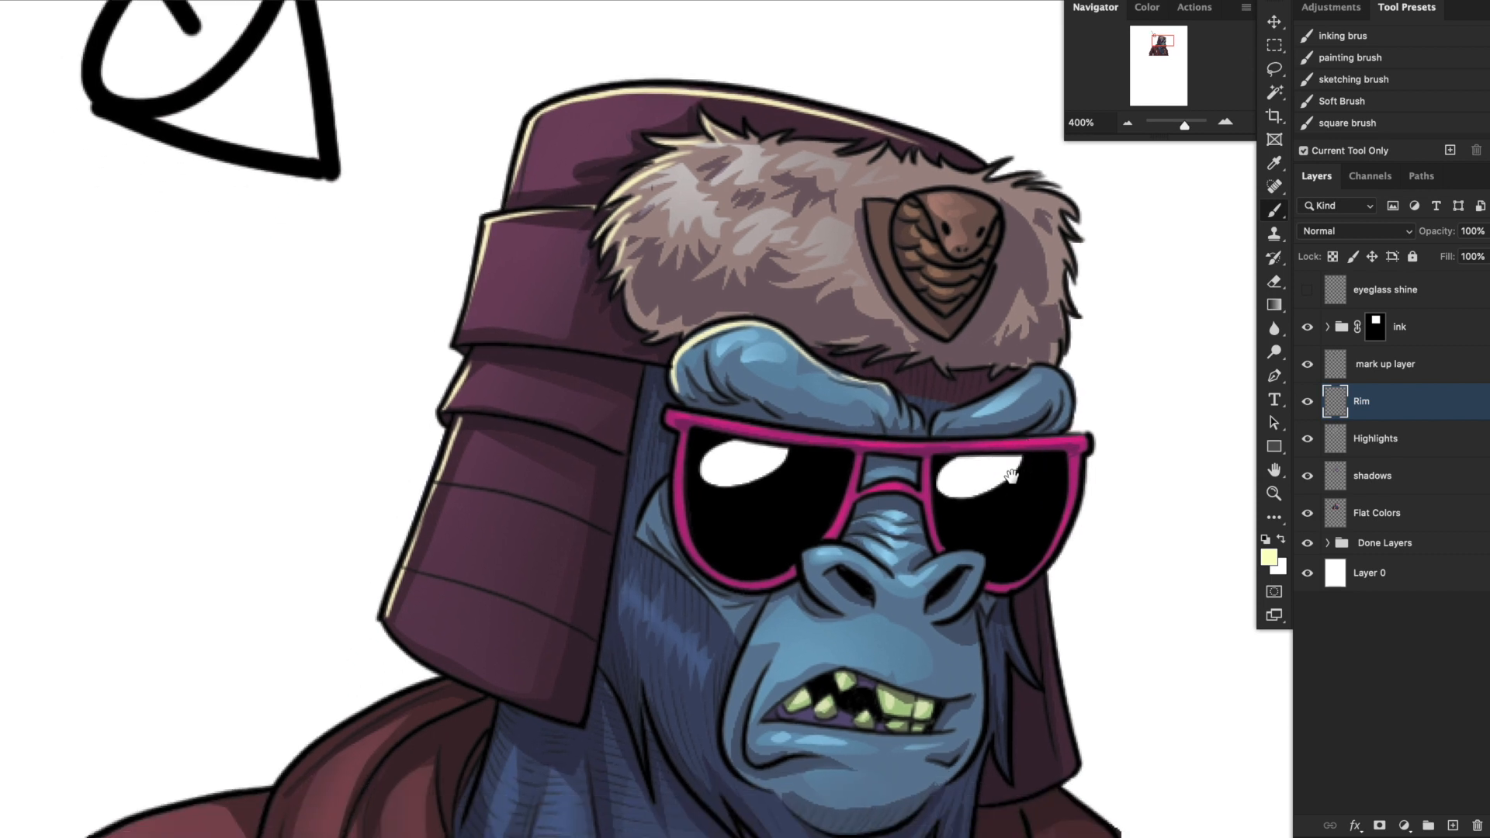
left_click_drag(950, 390, 957, 513)
mouse_move(917, 331)
left_mouse_down()
mouse_move(958, 316)
mouse_move(915, 329)
mouse_move(991, 327)
mouse_move(940, 344)
mouse_move(956, 380)
mouse_move(951, 366)
mouse_move(982, 364)
mouse_move(948, 338)
mouse_move(967, 381)
left_mouse_up()
left_click_drag(882, 323, 920, 439)
mouse_move(1013, 580)
left_mouse_down()
mouse_move(1040, 533)
mouse_move(1023, 364)
mouse_move(968, 515)
left_mouse_up()
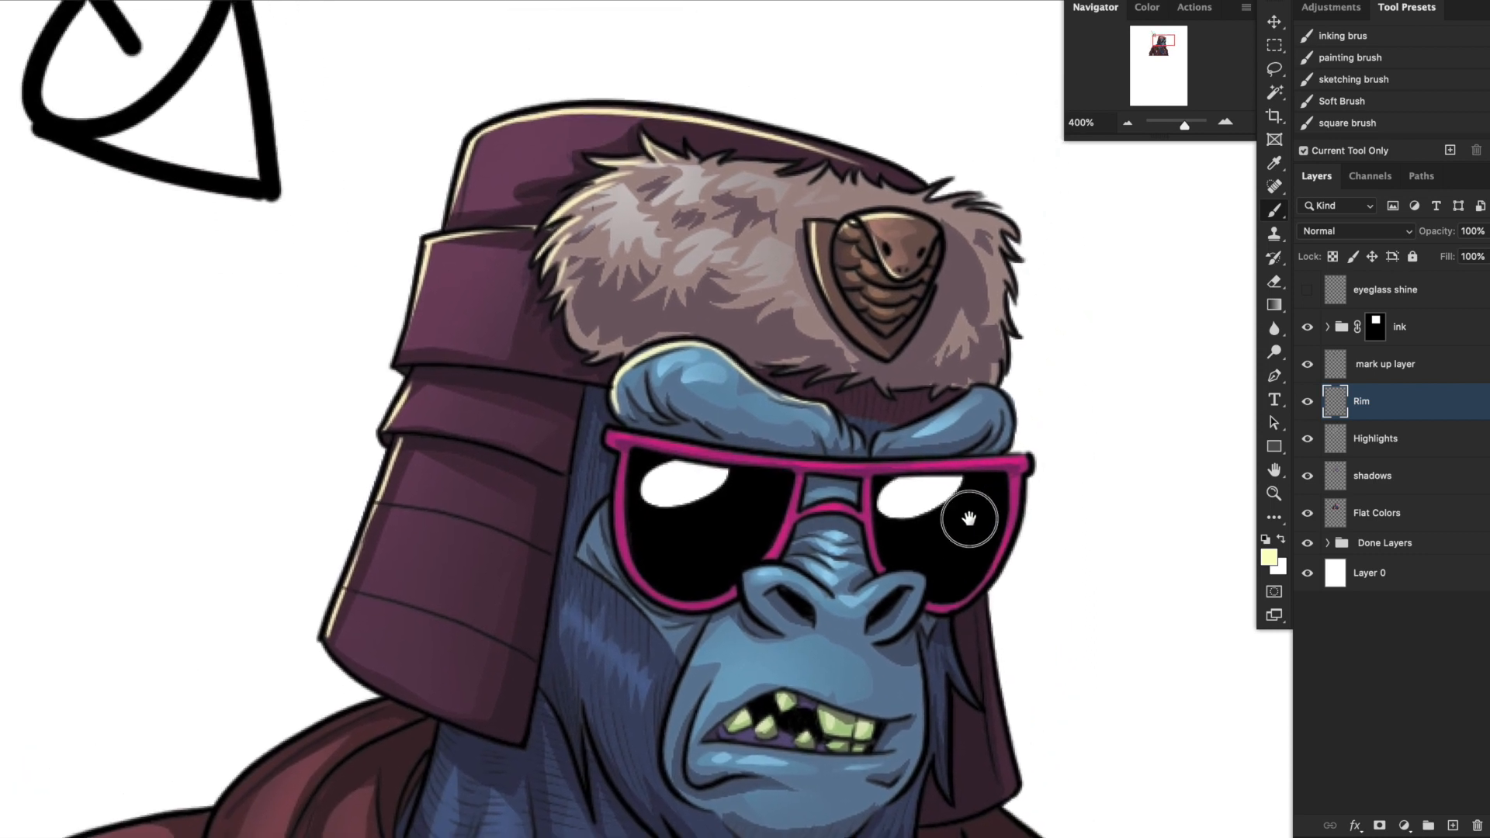
Add pale yellow rim light to the snake badge's lit edge and the nostril's upper edge.
left_click_drag(749, 269, 847, 265)
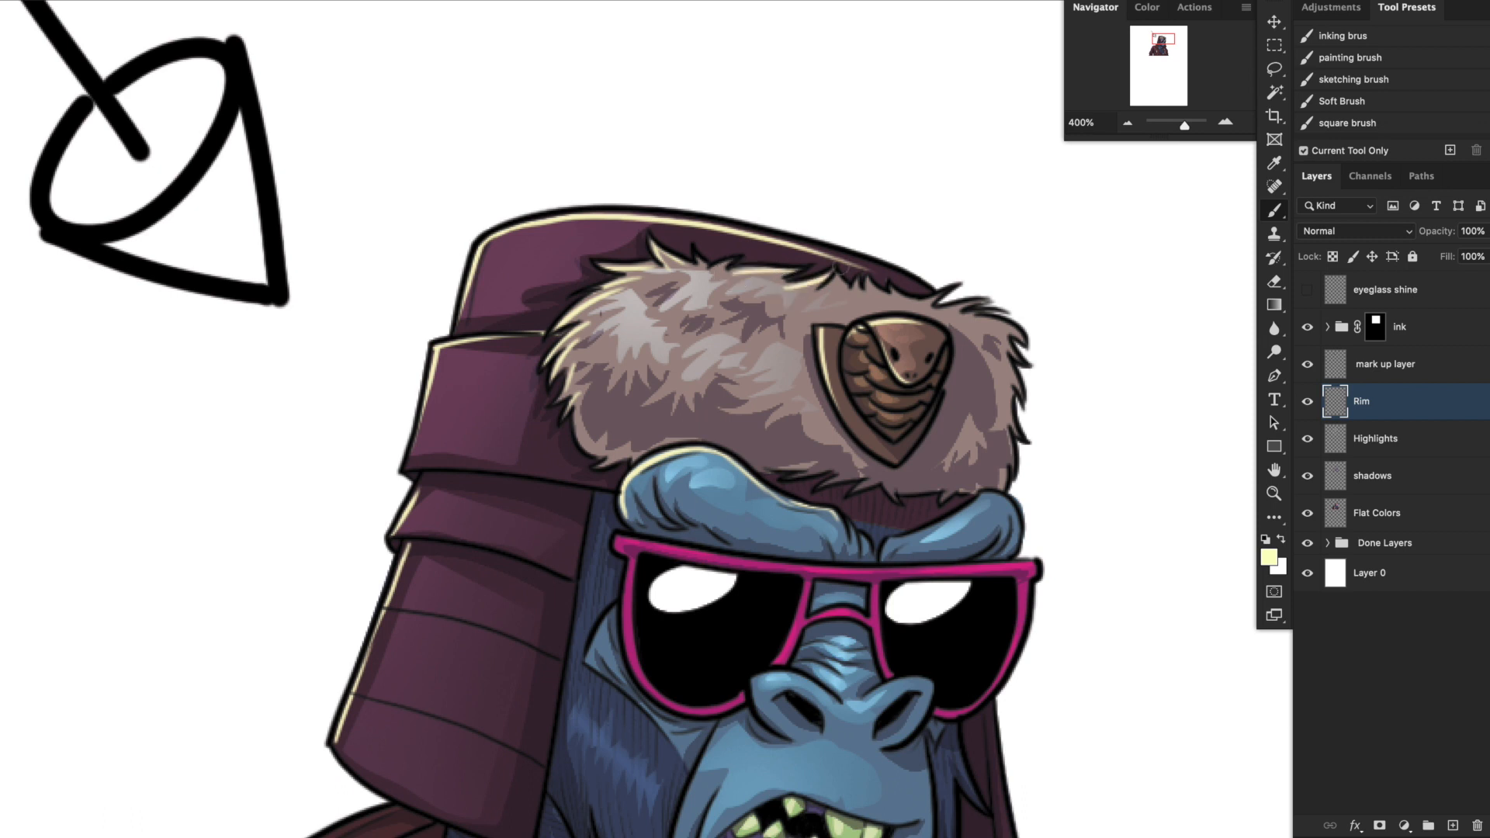
left_click_drag(929, 479, 962, 379)
left_click_drag(955, 462, 934, 375)
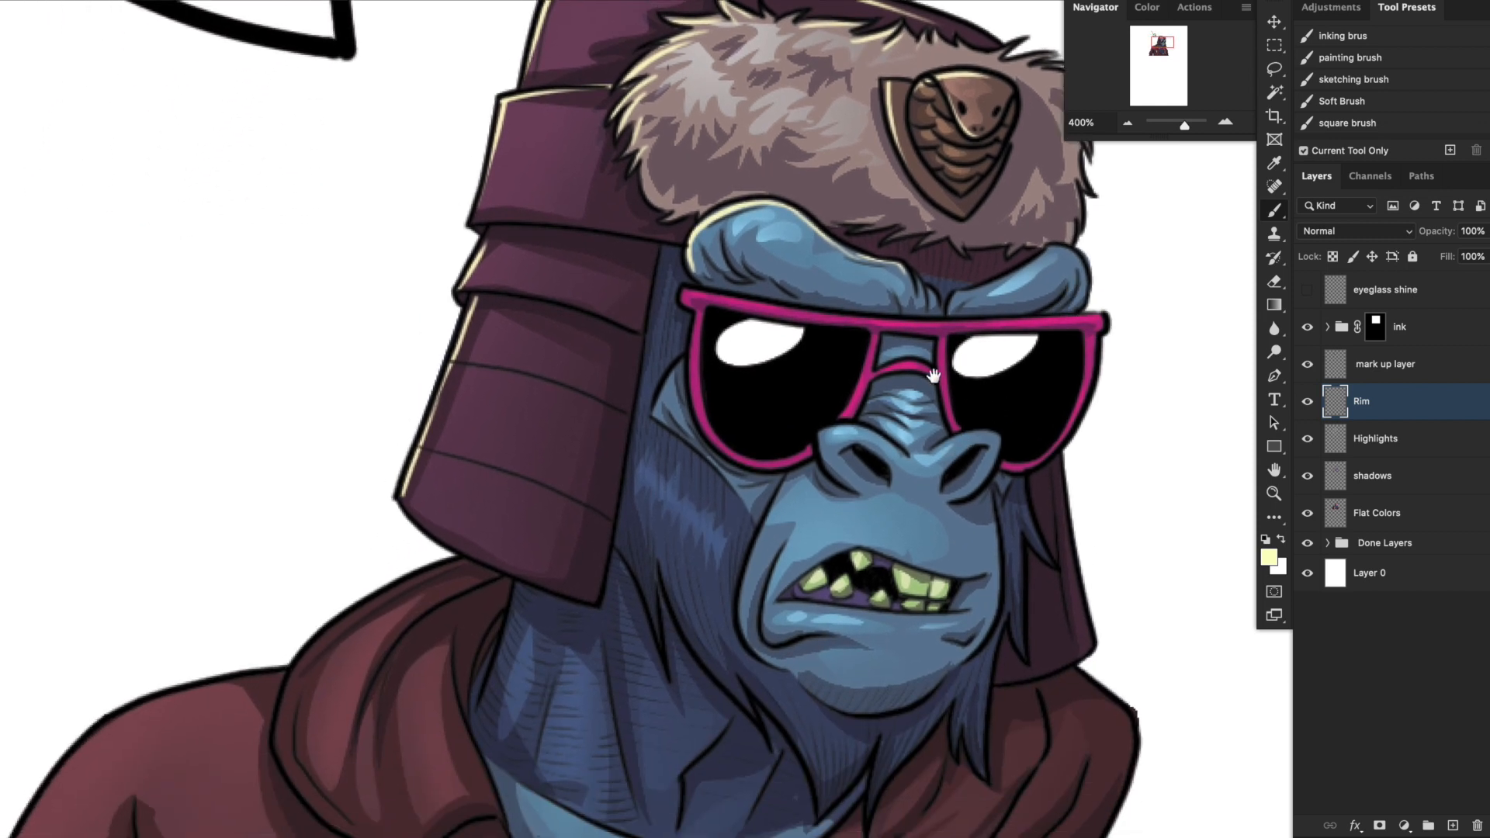
mouse_move(820, 438)
left_mouse_down()
mouse_move(852, 427)
mouse_move(824, 462)
mouse_move(879, 437)
left_mouse_up()
left_click_drag(981, 505, 1011, 397)
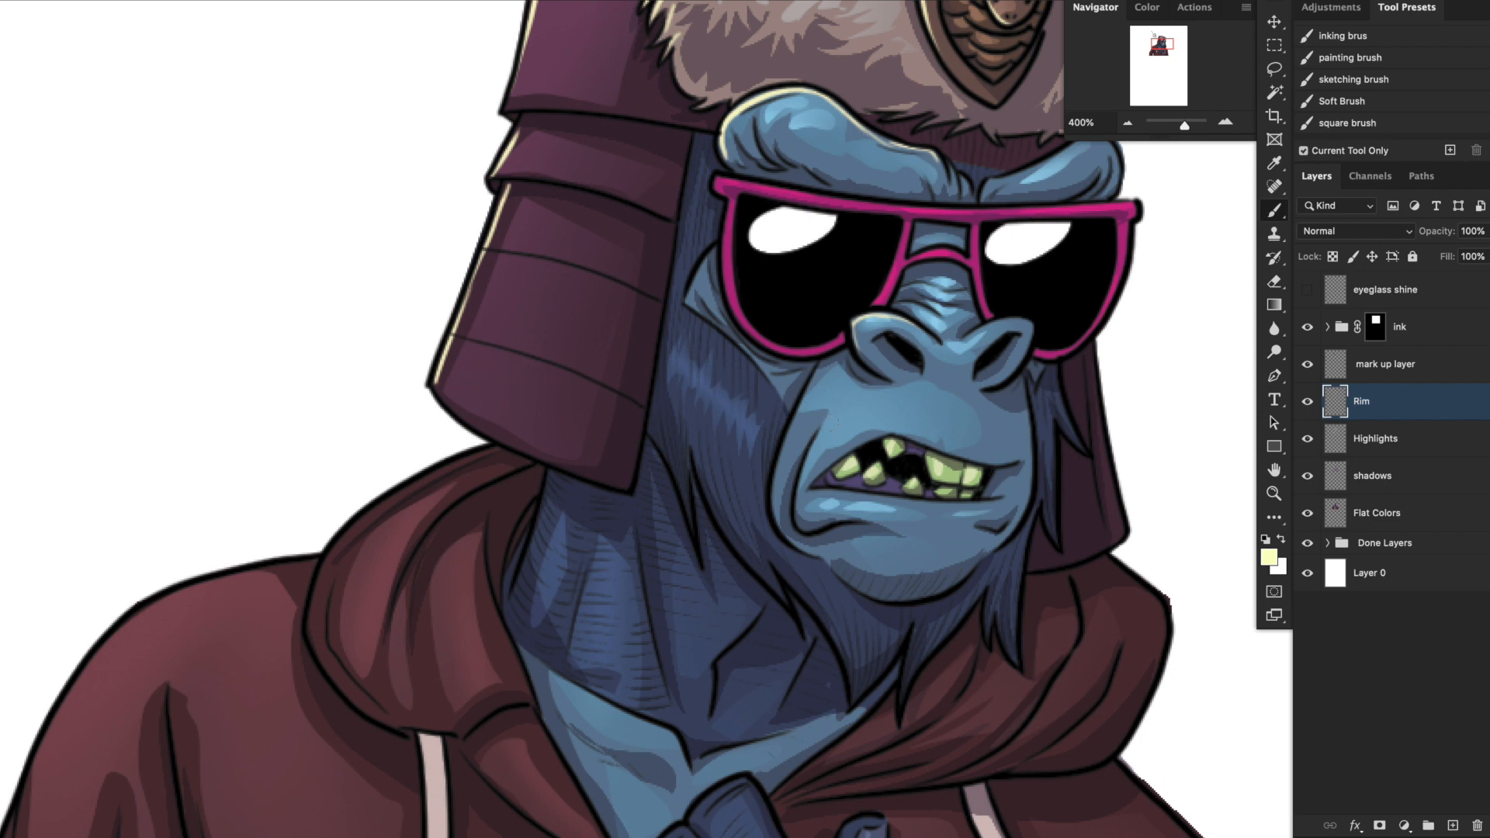
Paint pale yellow rim light along the muzzle fold beside the mouth and the edges of the cheek and jaw fur.
mouse_move(836, 419)
left_mouse_down()
mouse_move(813, 447)
mouse_move(816, 533)
mouse_move(853, 542)
left_mouse_up()
mouse_move(811, 368)
left_mouse_down()
mouse_move(781, 441)
mouse_move(801, 391)
mouse_move(782, 492)
left_mouse_up()
left_click_drag(956, 607, 947, 588)
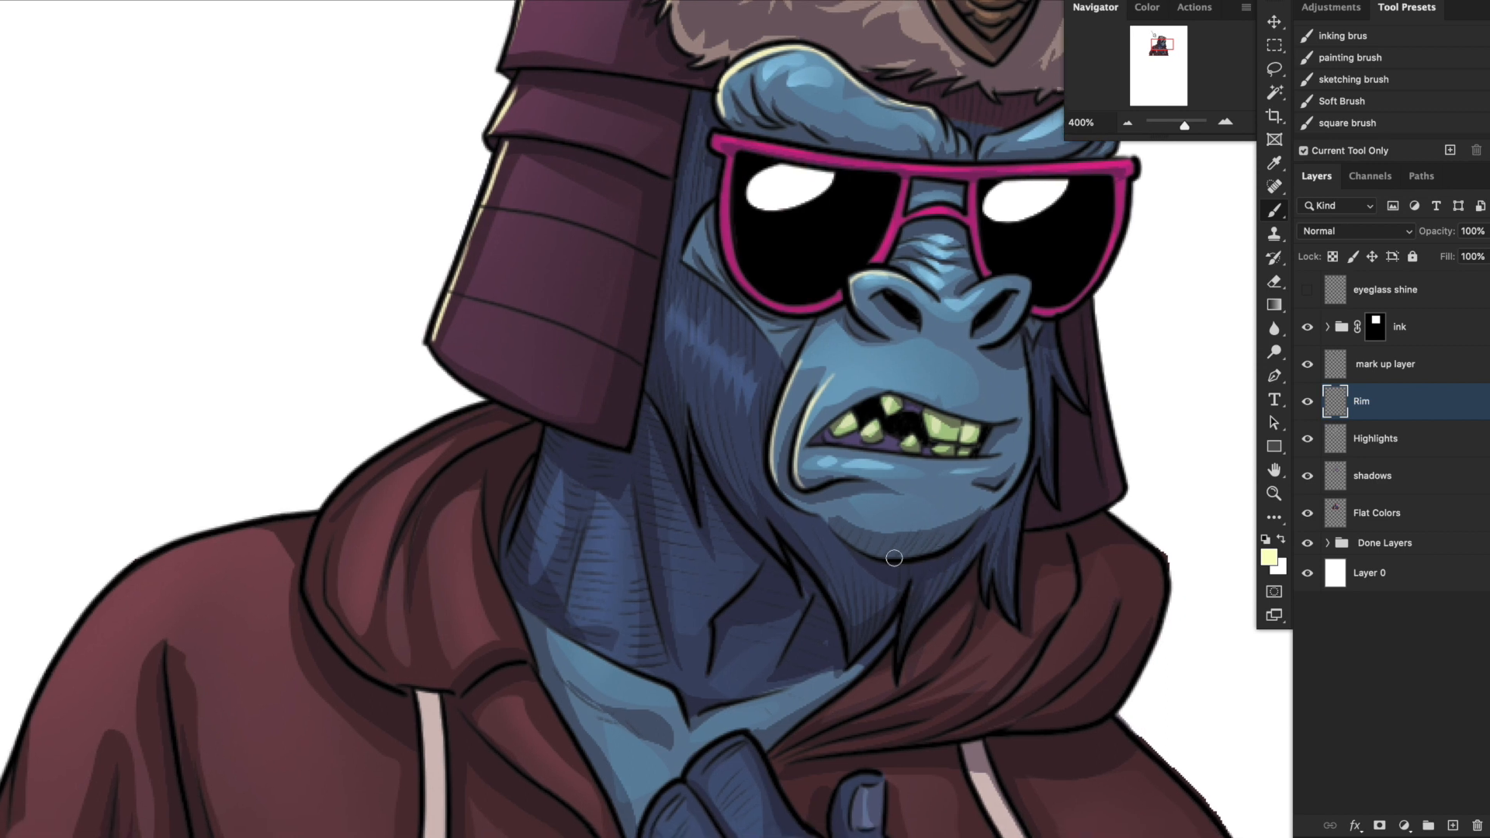
left_click_drag(976, 516, 956, 440)
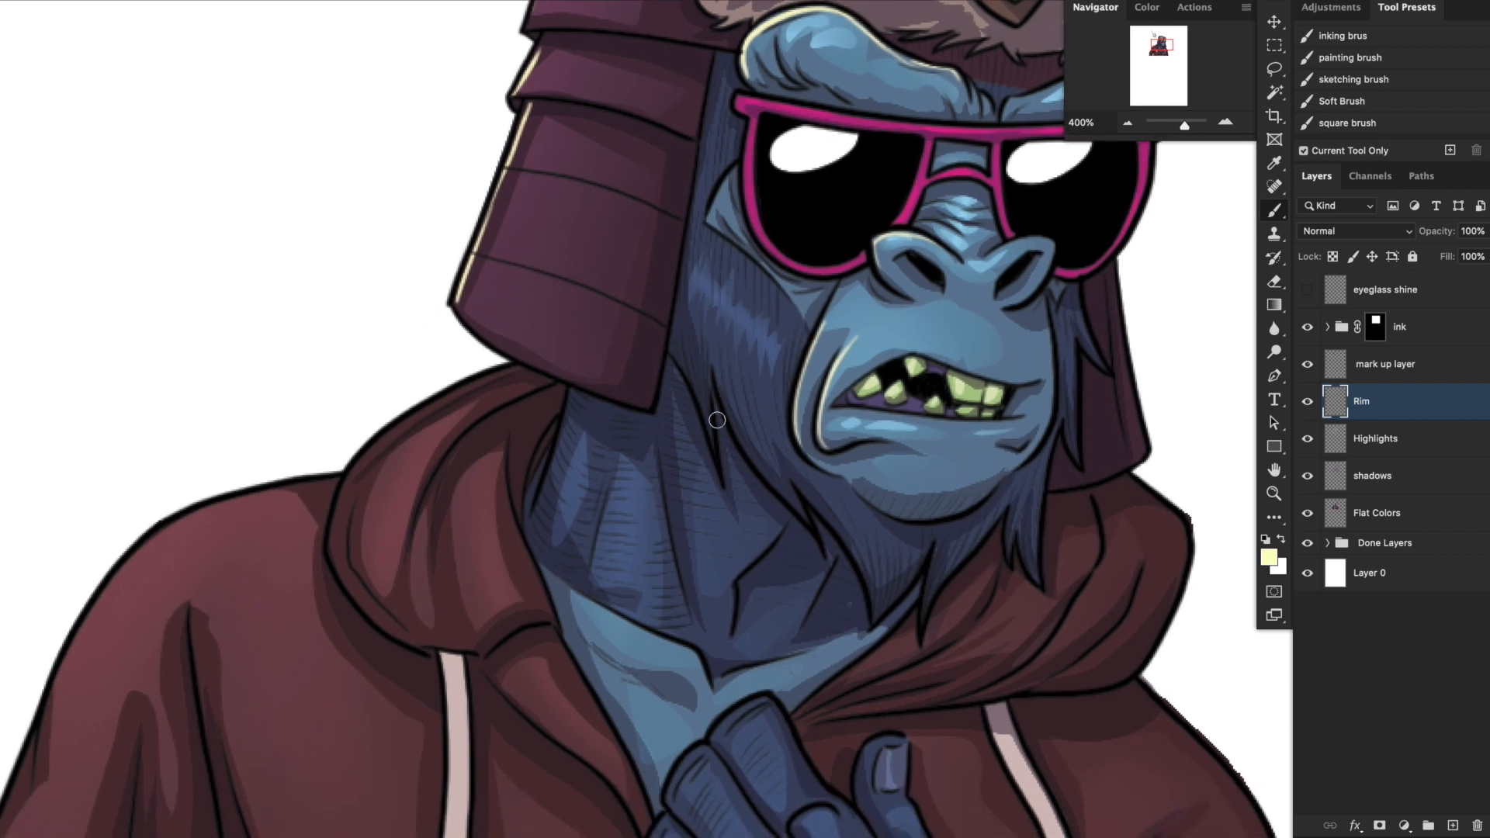
left_click_drag(713, 351, 725, 416)
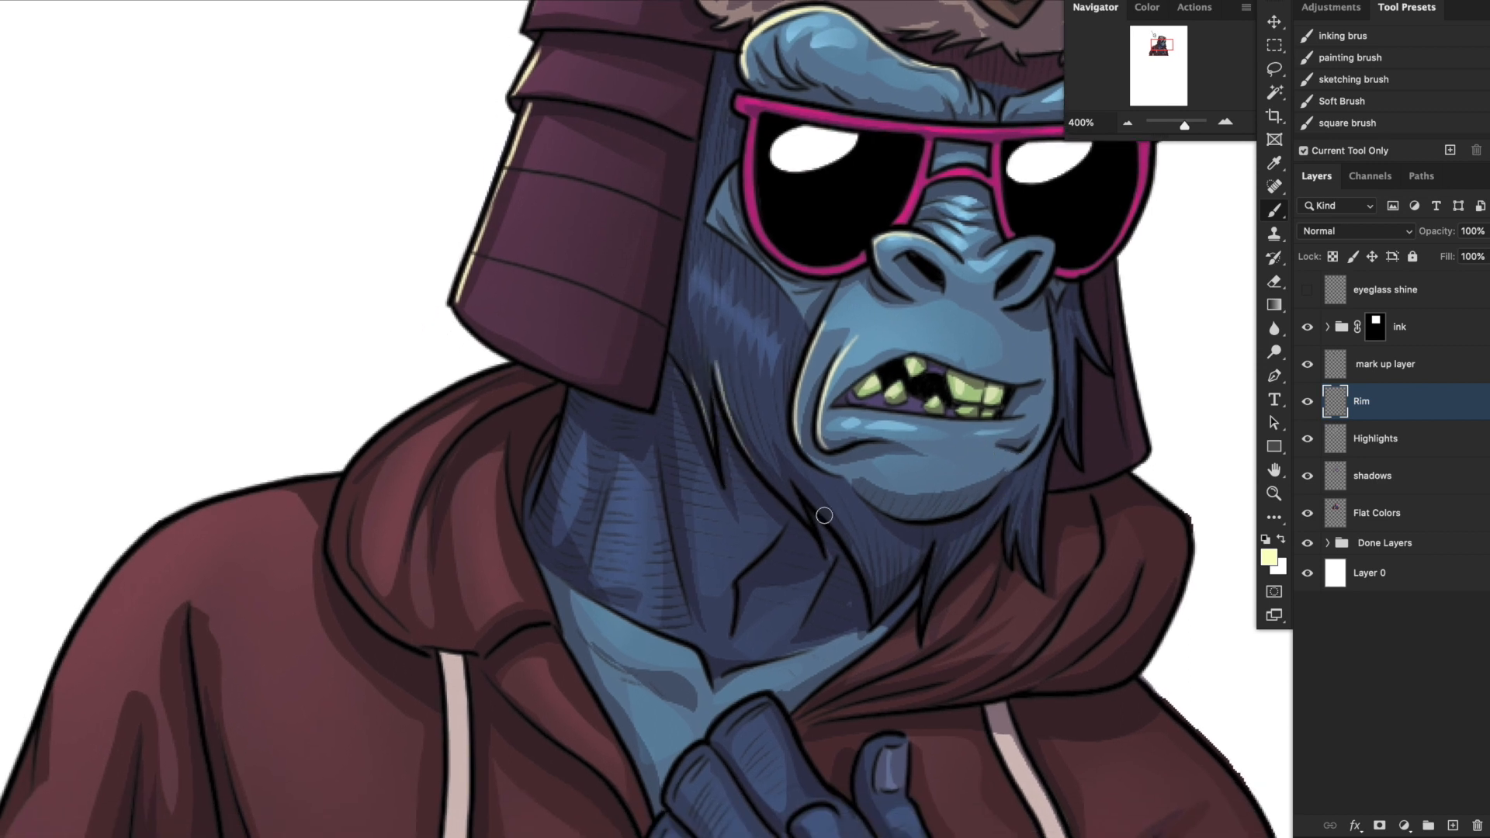
mouse_move(789, 476)
left_mouse_down()
mouse_move(862, 564)
mouse_move(875, 607)
mouse_move(914, 585)
mouse_move(912, 522)
mouse_move(865, 564)
left_mouse_up()
left_click_drag(947, 515, 884, 556)
Paint pale yellow rim light along the hat flap's lower edge, the hood's outer edge and the lit shoulder.
left_click_drag(885, 613, 1112, 601)
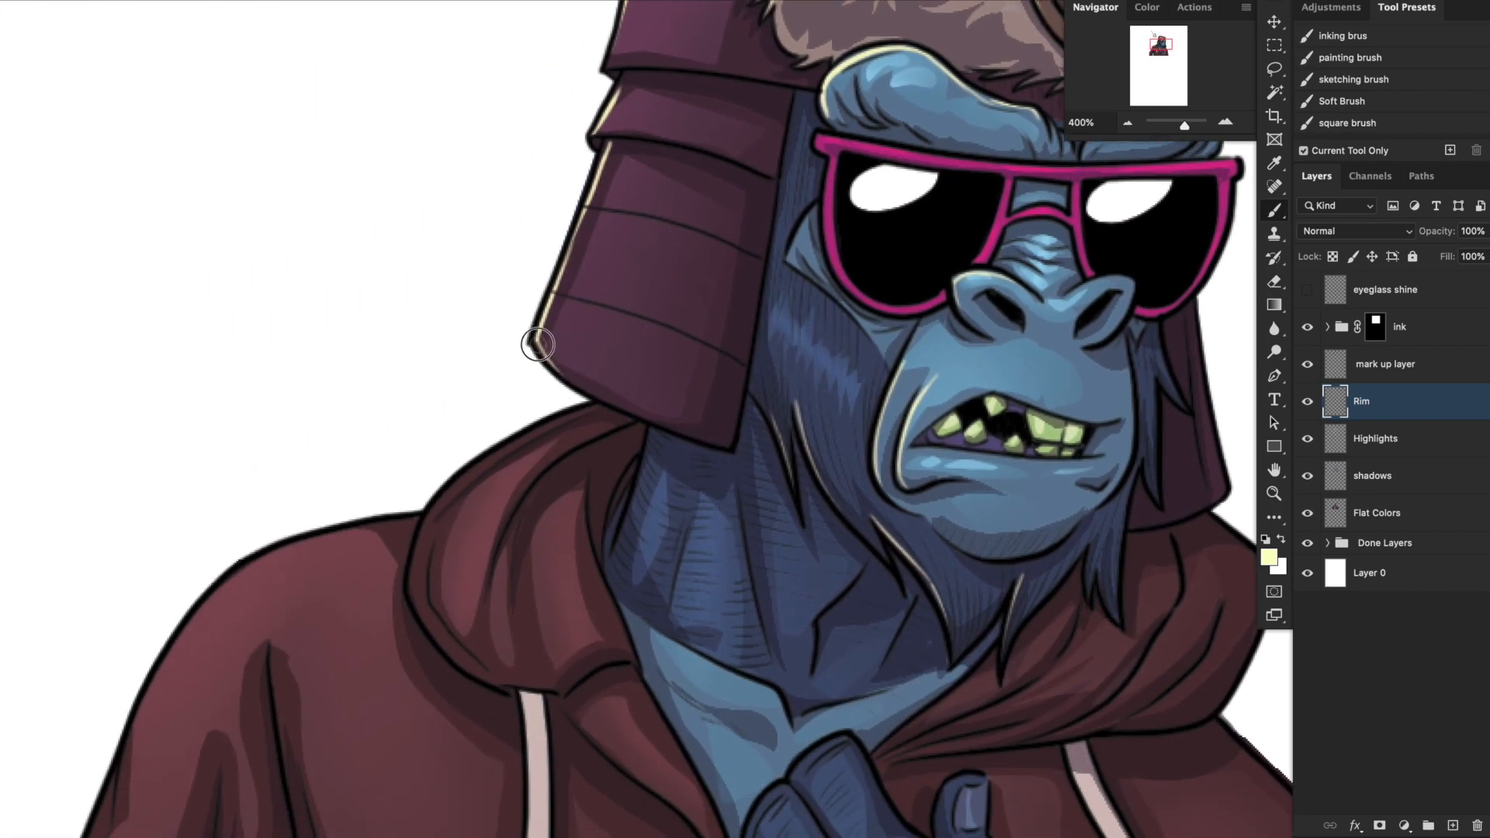
left_click_drag(630, 528, 960, 582)
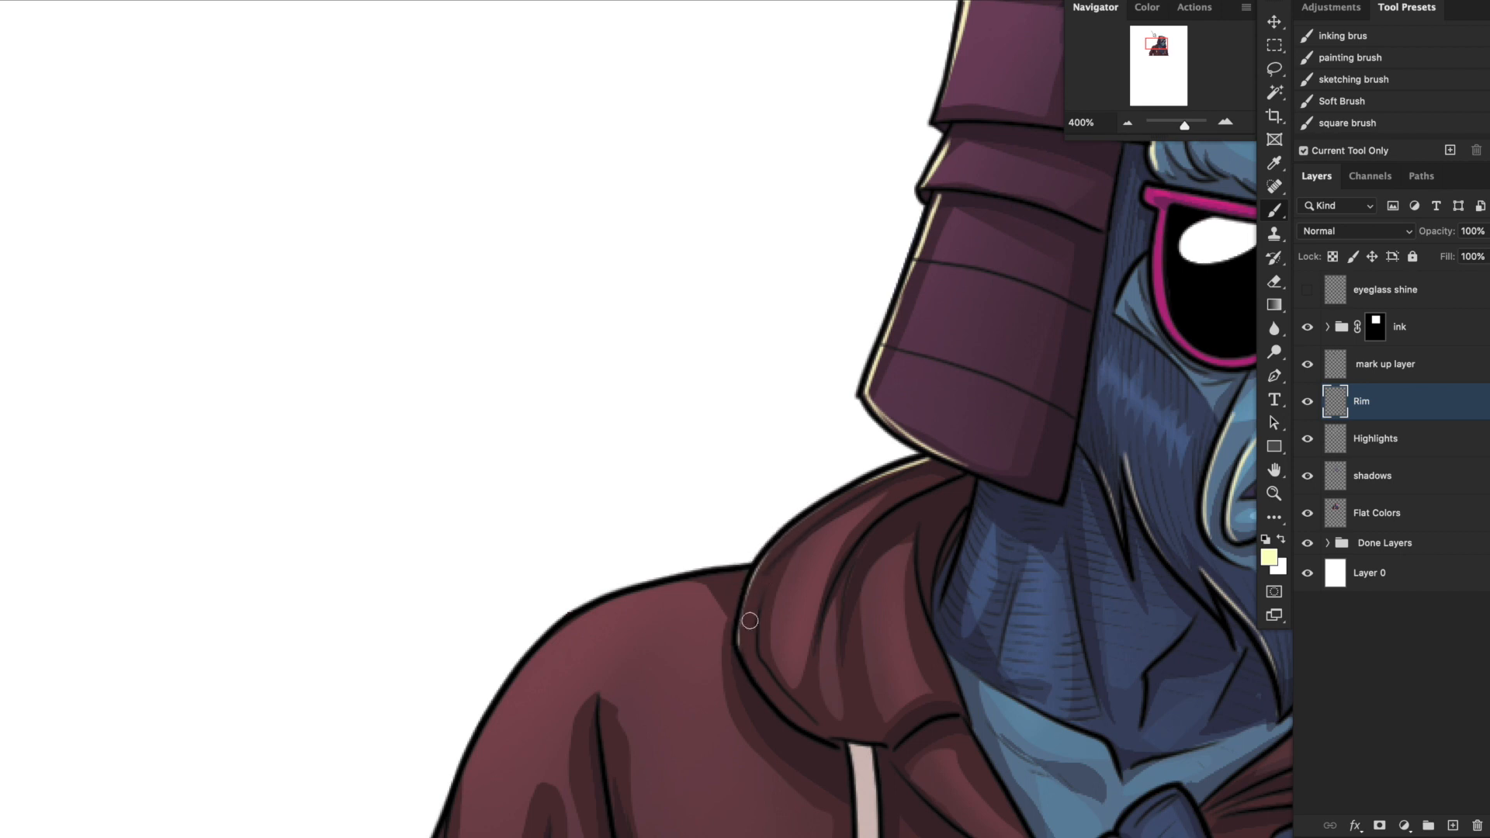
mouse_move(737, 646)
left_mouse_down()
mouse_move(762, 565)
mouse_move(927, 466)
left_mouse_up()
left_click_drag(815, 518, 947, 459)
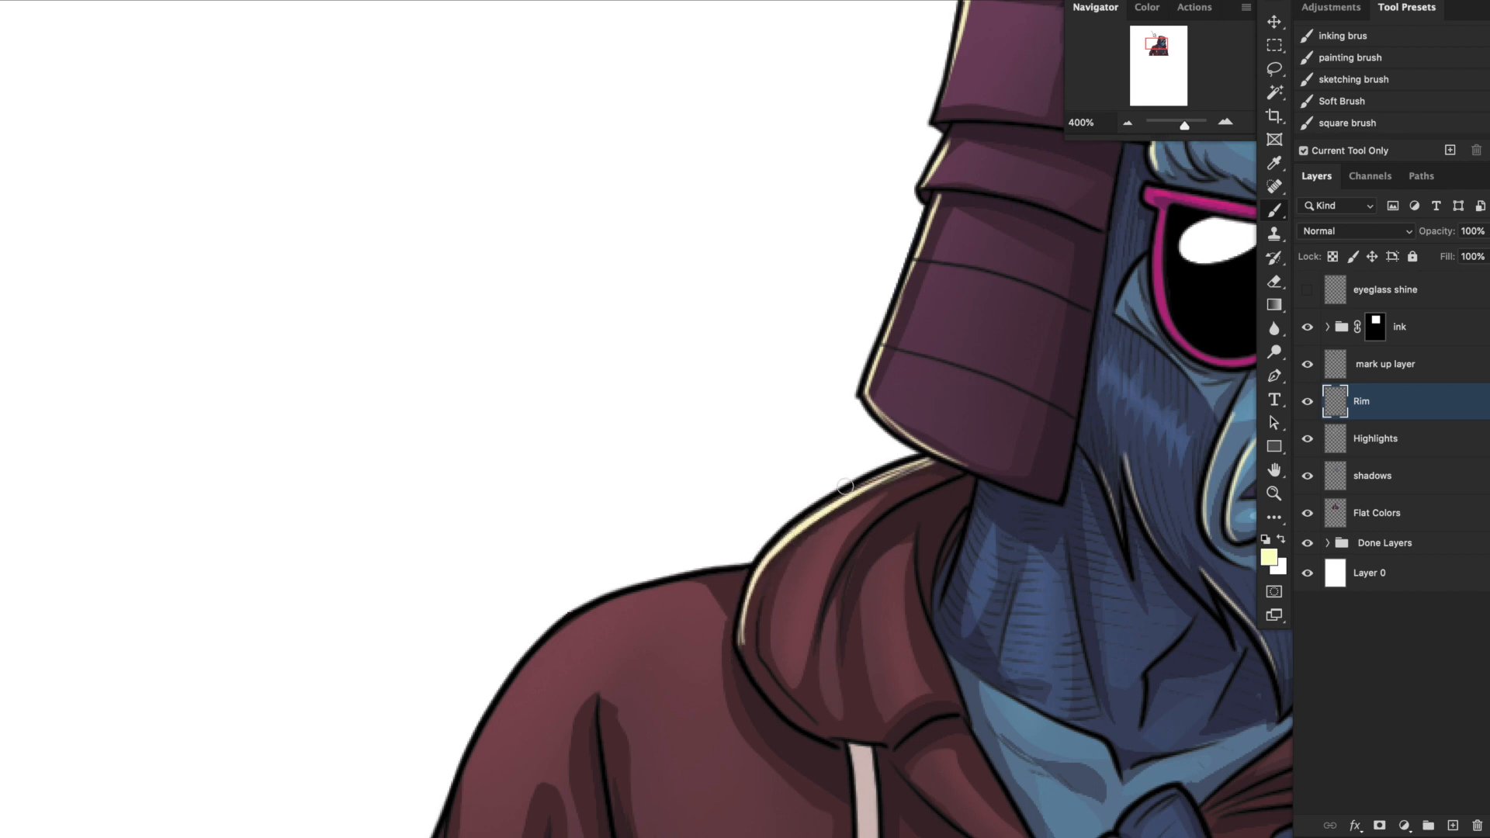
mouse_move(749, 590)
left_mouse_down()
mouse_move(738, 639)
mouse_move(765, 698)
mouse_move(914, 323)
mouse_move(768, 336)
mouse_move(685, 388)
mouse_move(595, 532)
mouse_move(584, 595)
left_mouse_up()
left_click_drag(645, 689, 783, 406)
left_click_drag(738, 259, 718, 310)
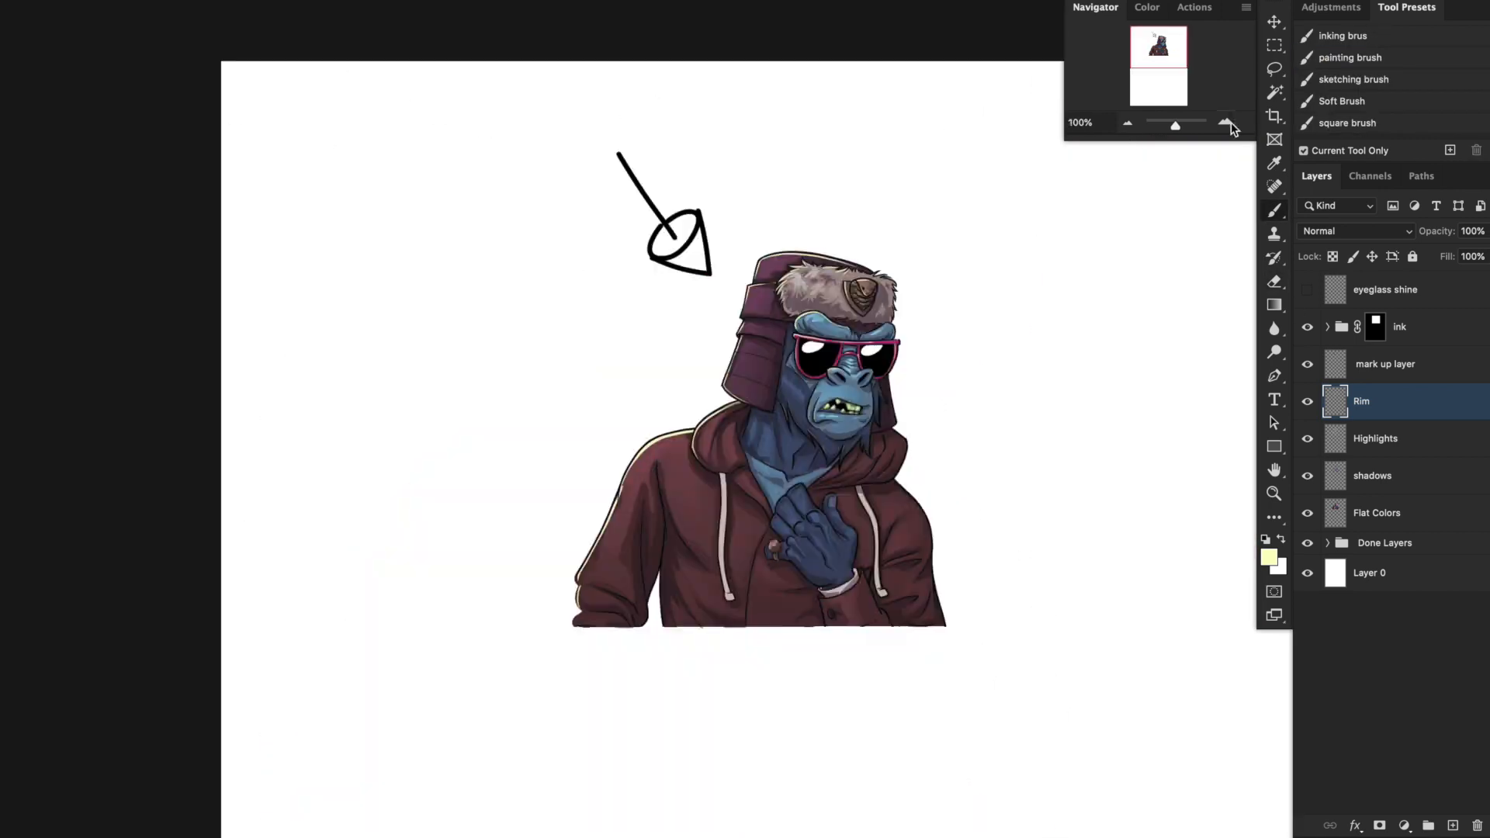
Hide the mark up layer and duplicate all layers from the ink group down to the Done Layers group.
left_click(1226, 123)
left_click(1308, 363)
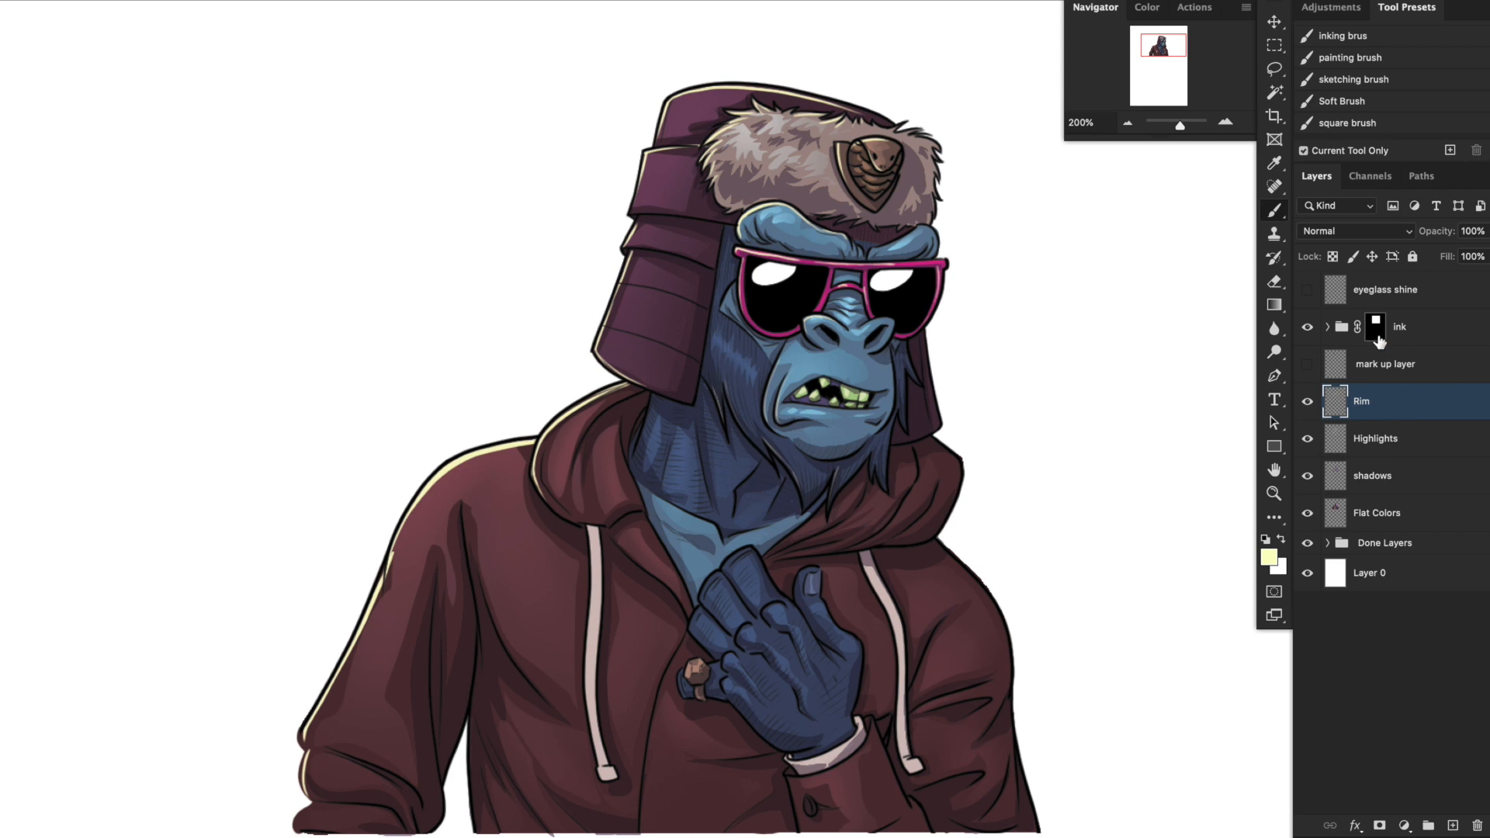
left_click(1416, 336)
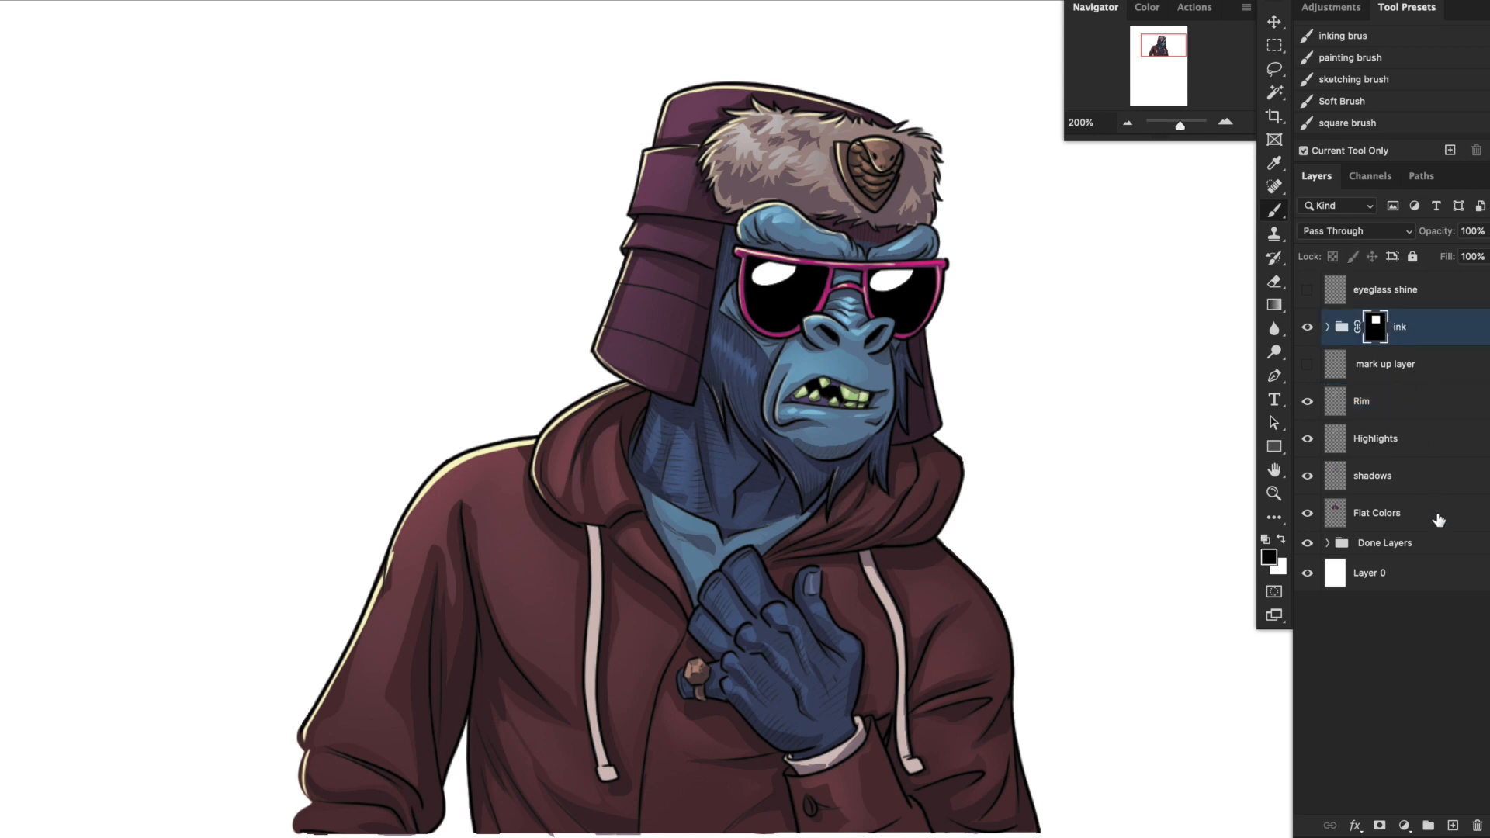
left_click(1423, 547, "shift")
left_click_drag(1420, 324, 1420, 311)
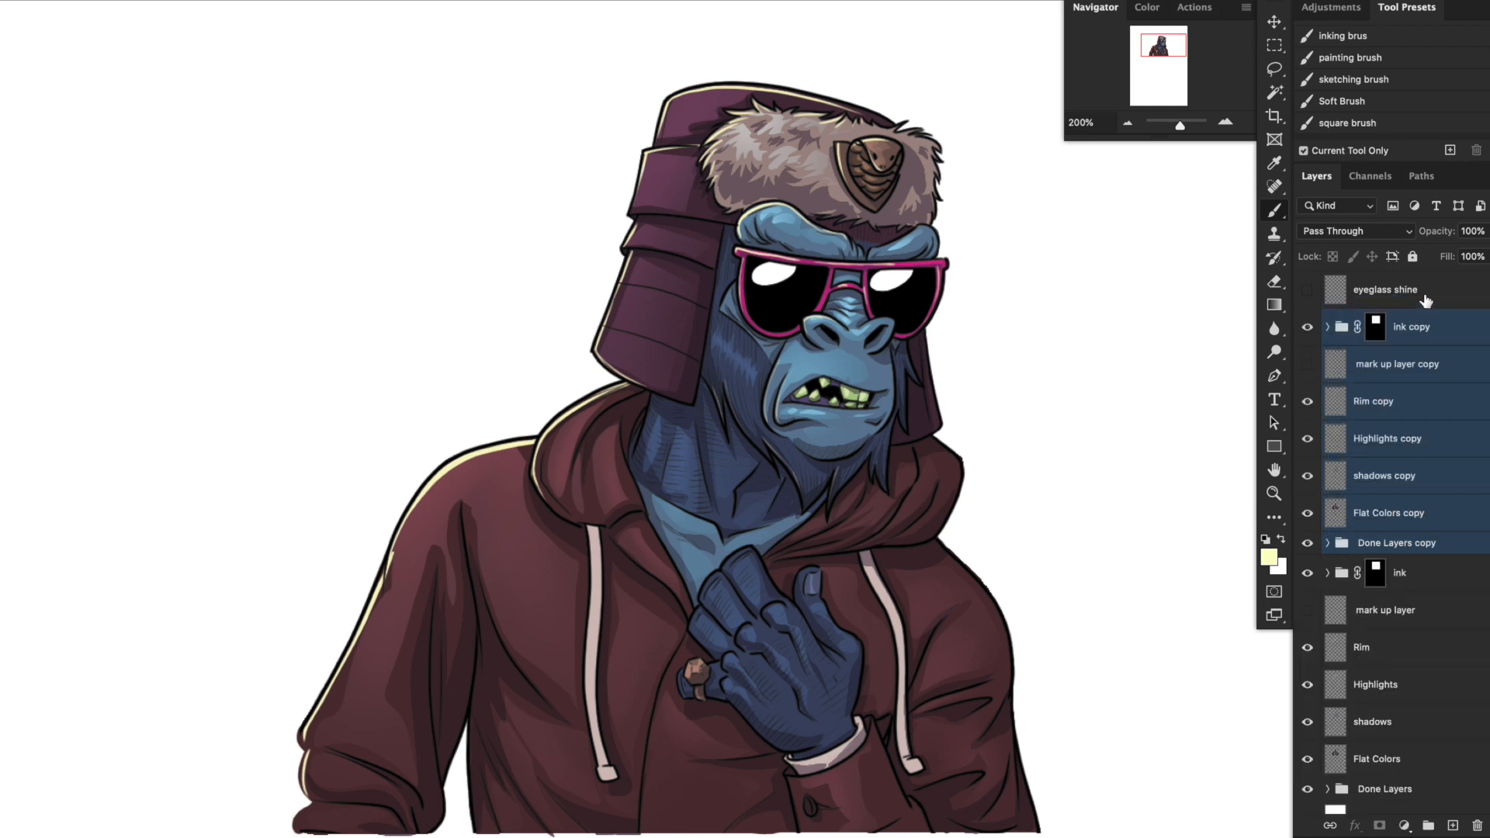
Group the original layers from the ink group down to Done Layers and name the group Lesson.
left_click(1410, 579)
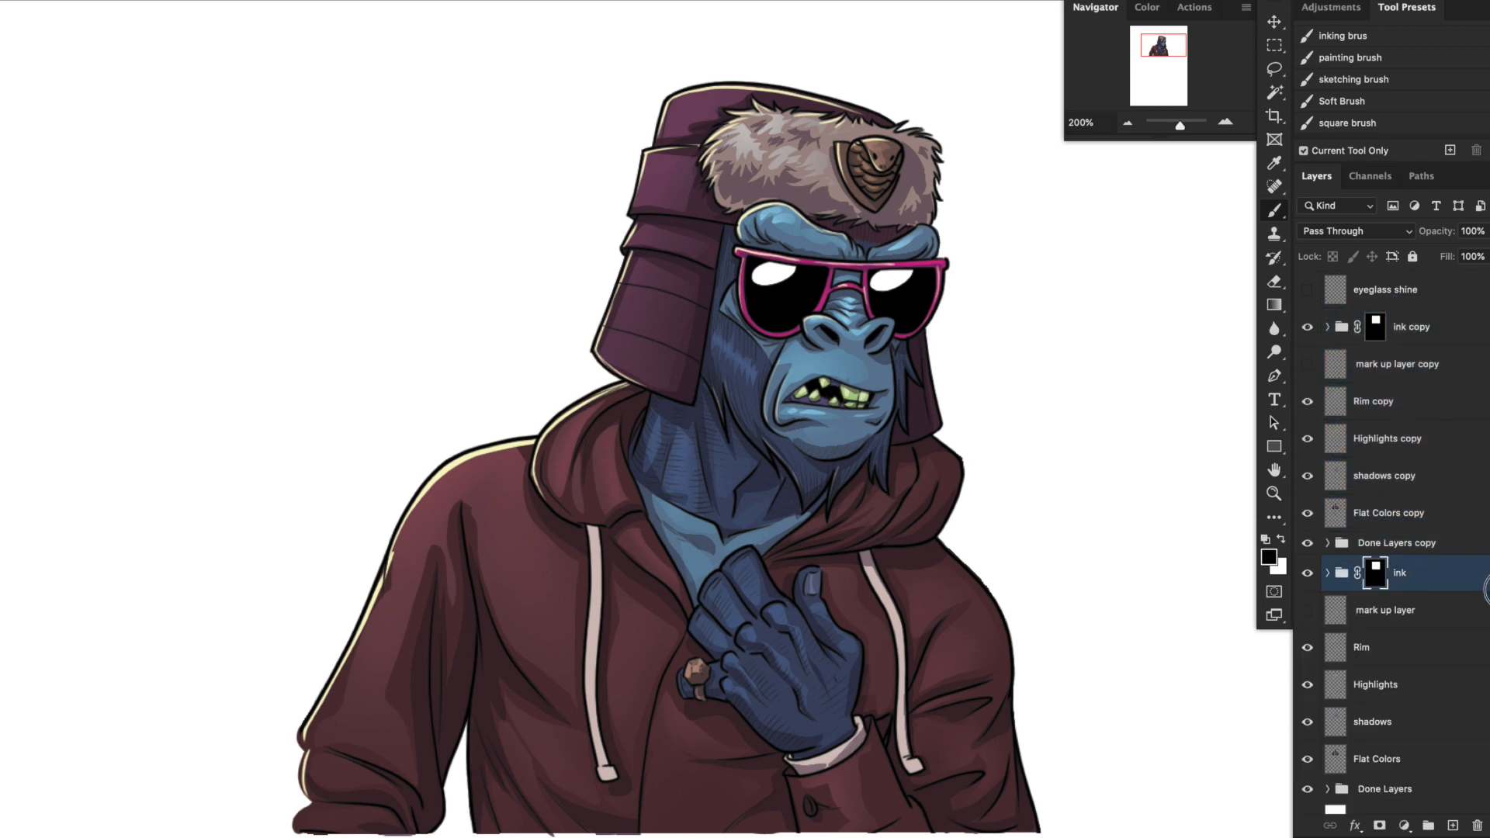
scroll(1484, 590, "down", 1)
left_click(1446, 765, "shift")
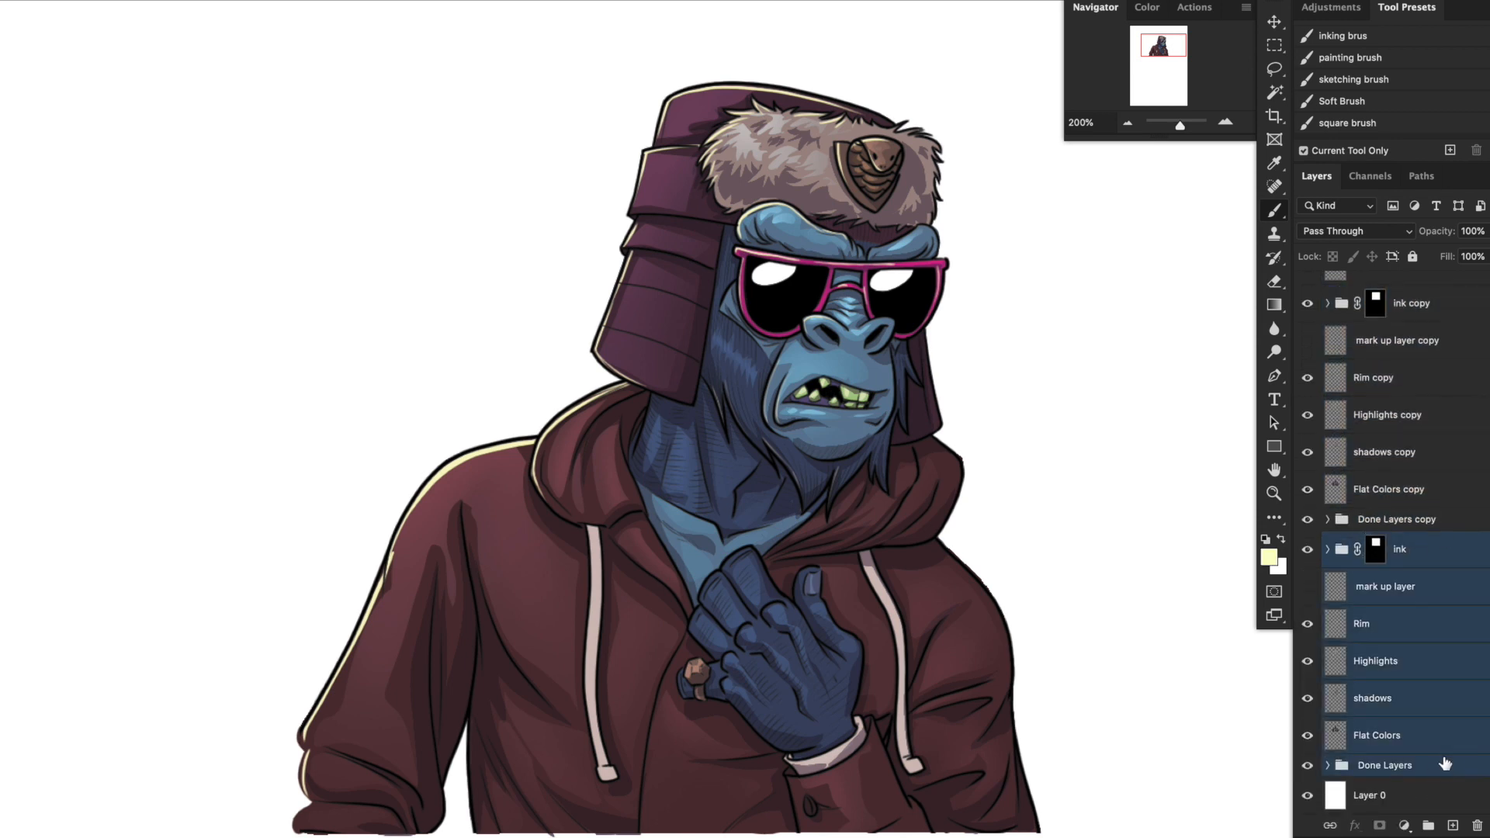
key("super+g")
double_click(1377, 567)
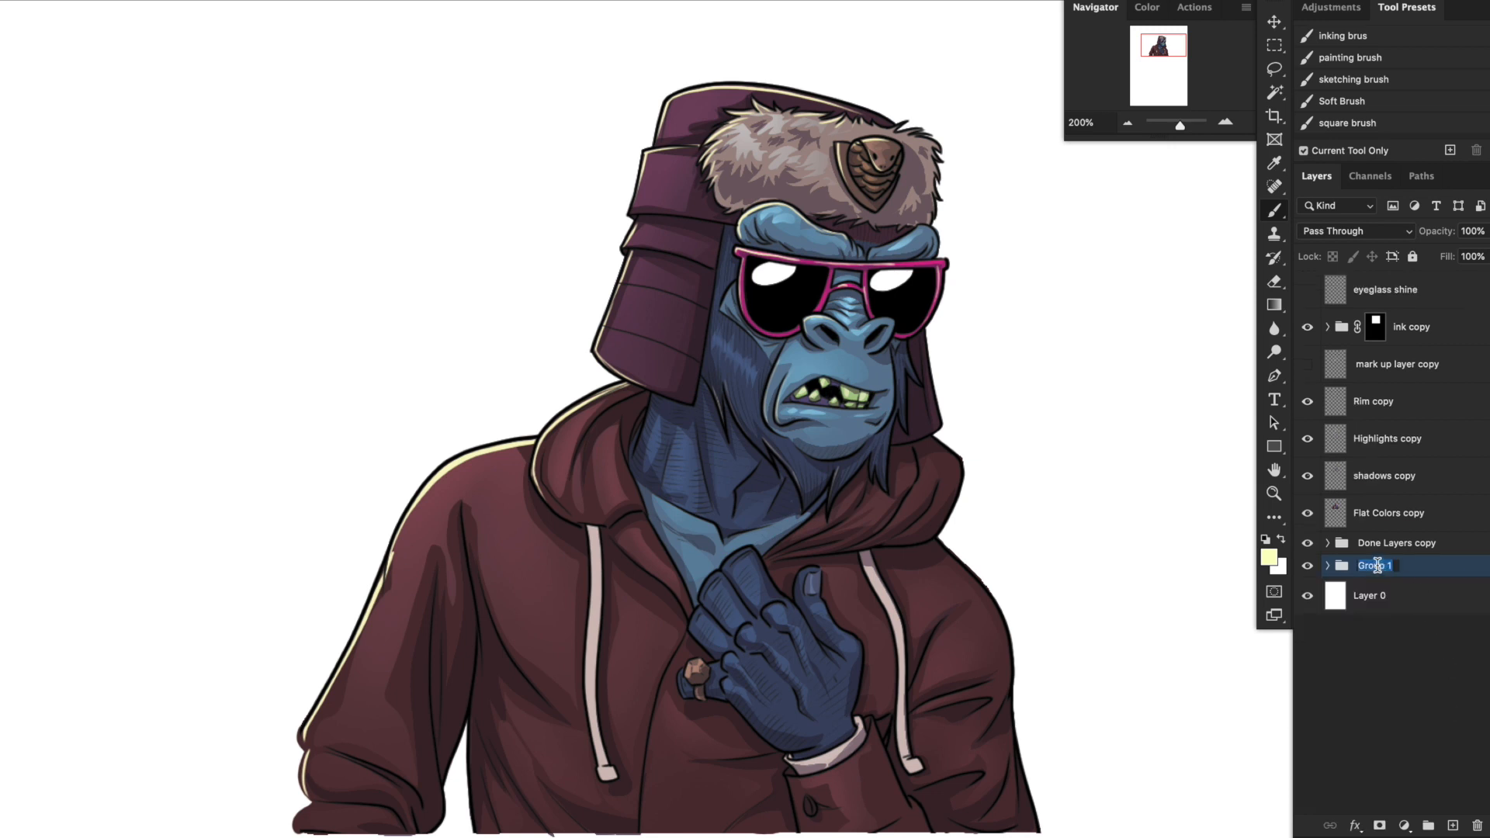
type("Lesson")
key("Return")
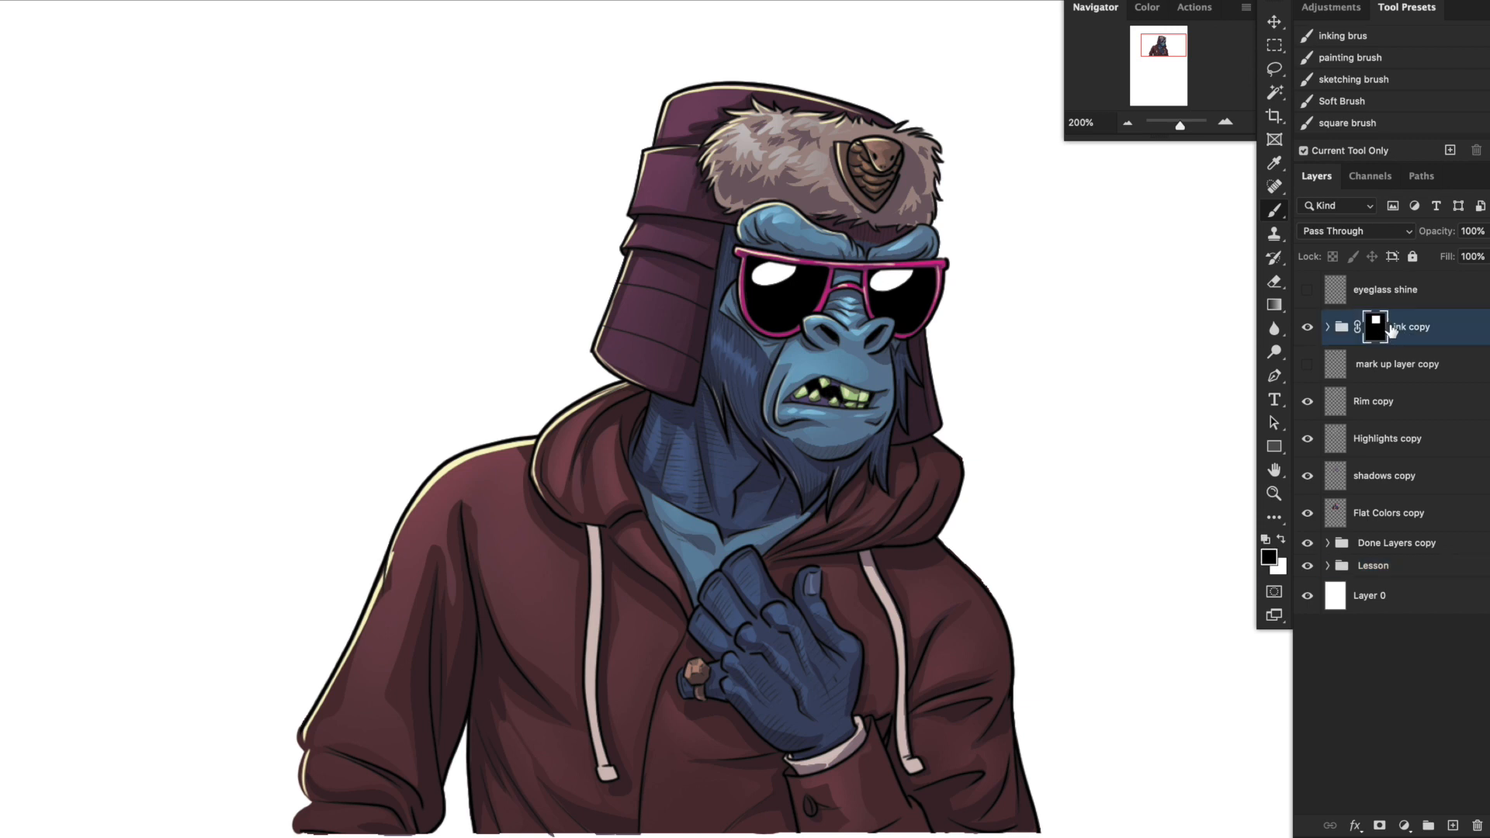
Delete the layer mask from the ink copy group to reveal the line art of the whole illustration.
left_click(1443, 361)
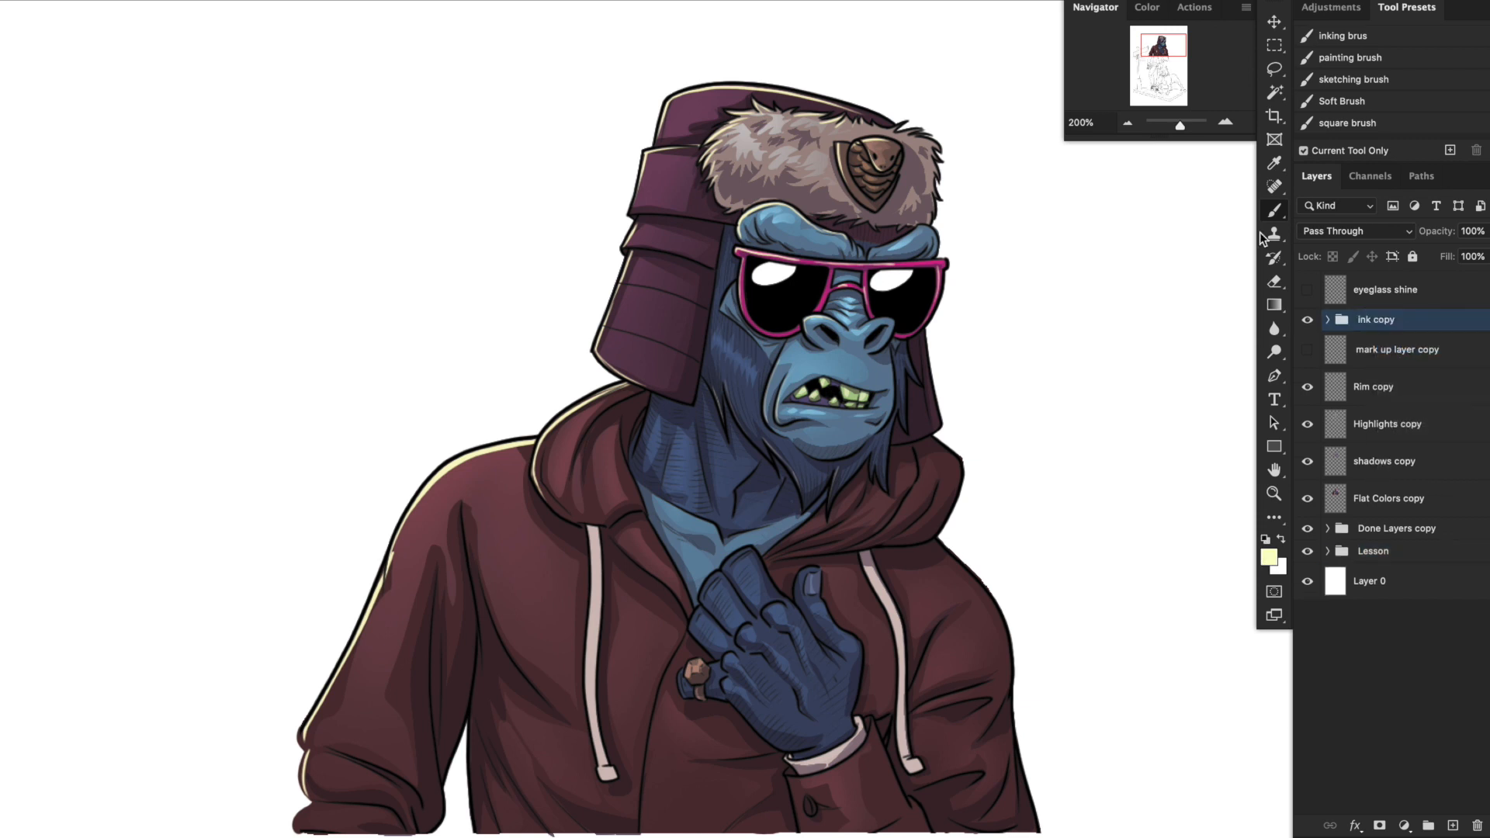
left_click(1126, 123)
scroll(1057, 393, "down", 5)
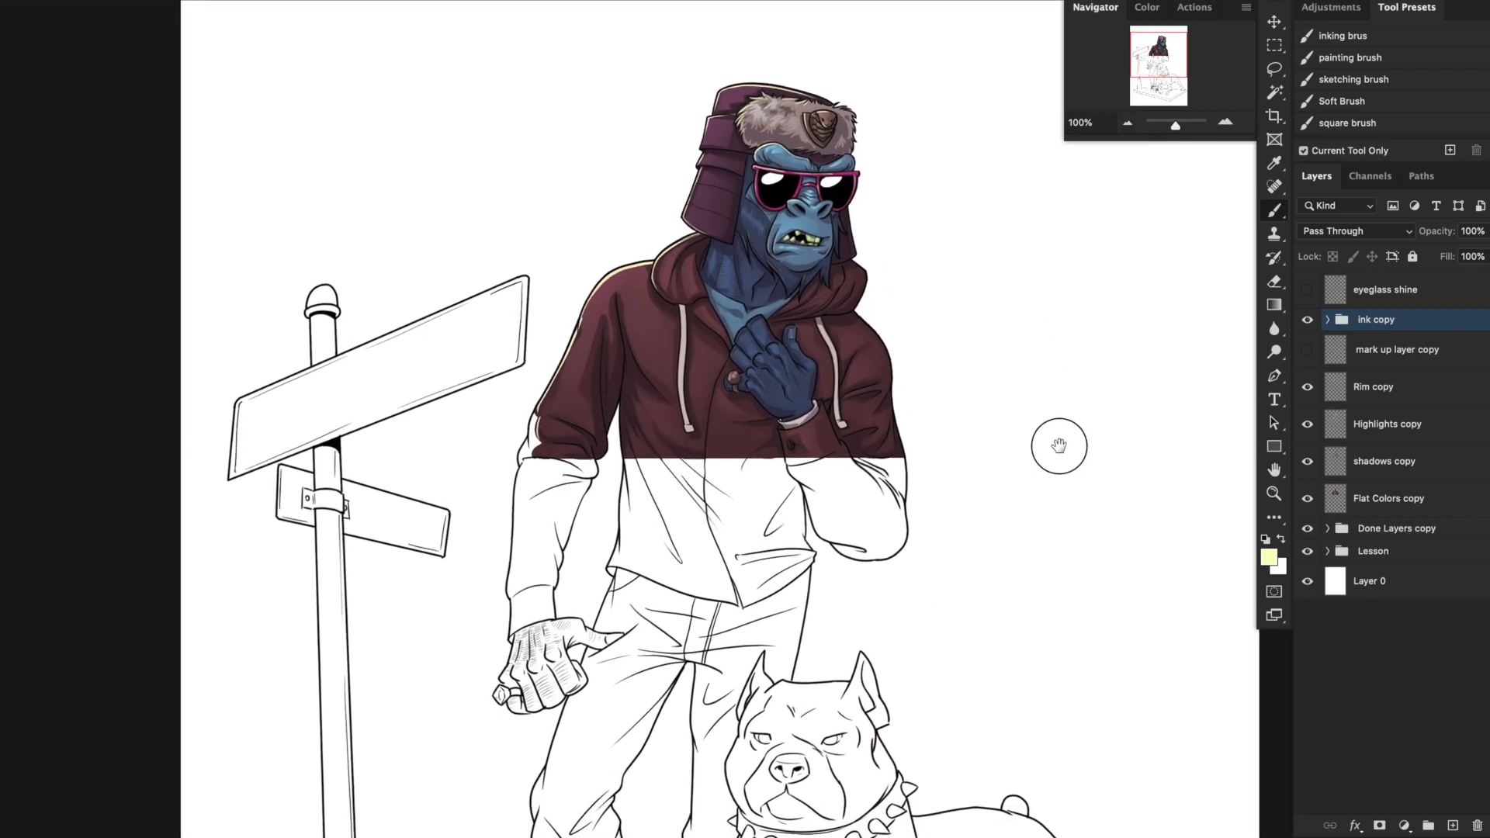
left_click_drag(1053, 430, 1048, 469)
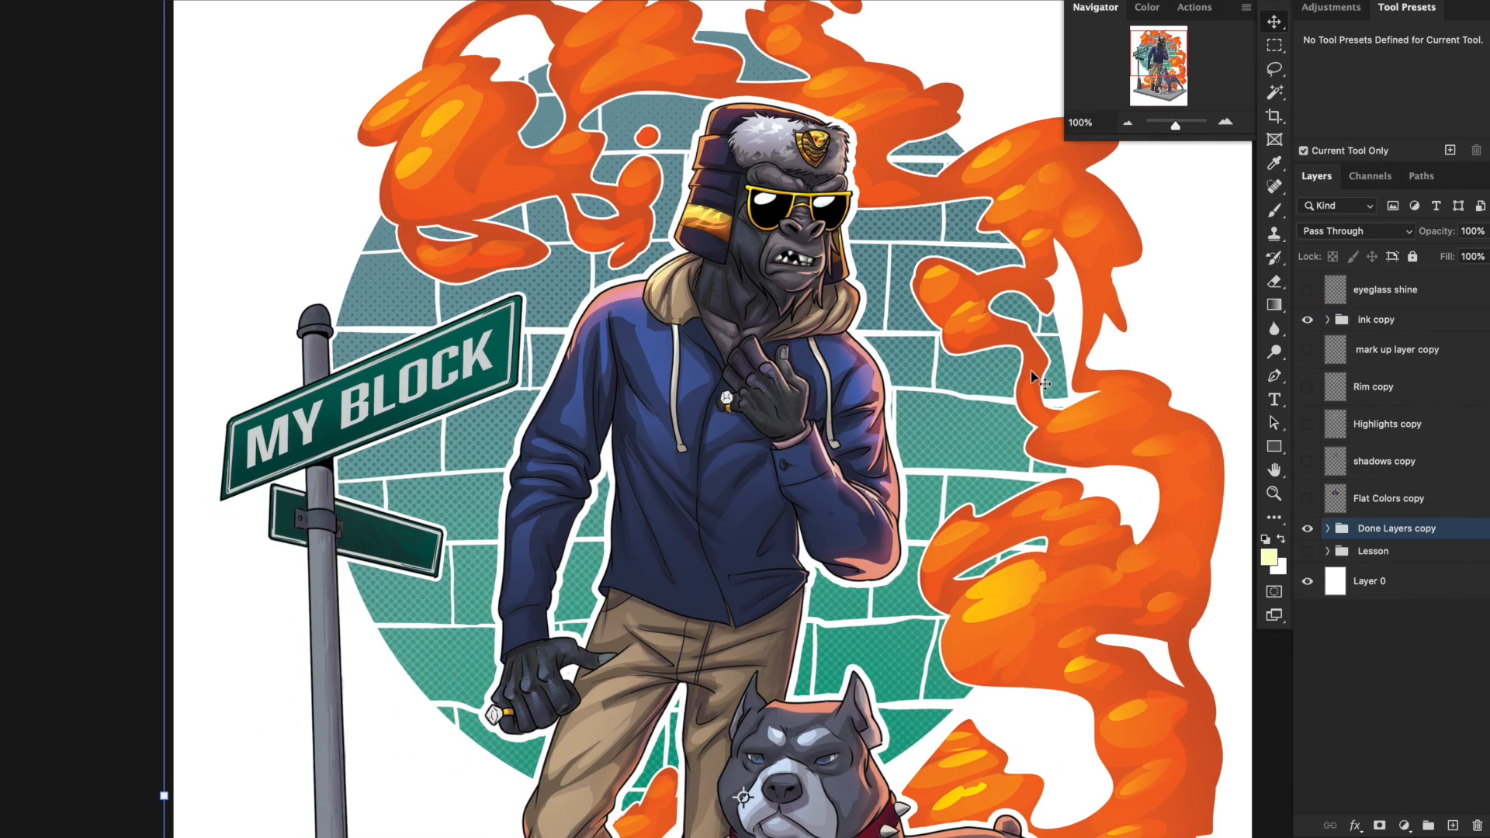
Examine the overall composition of the finished colour artwork with the gorilla, street sign, dog and flames.
left_click(1126, 124)
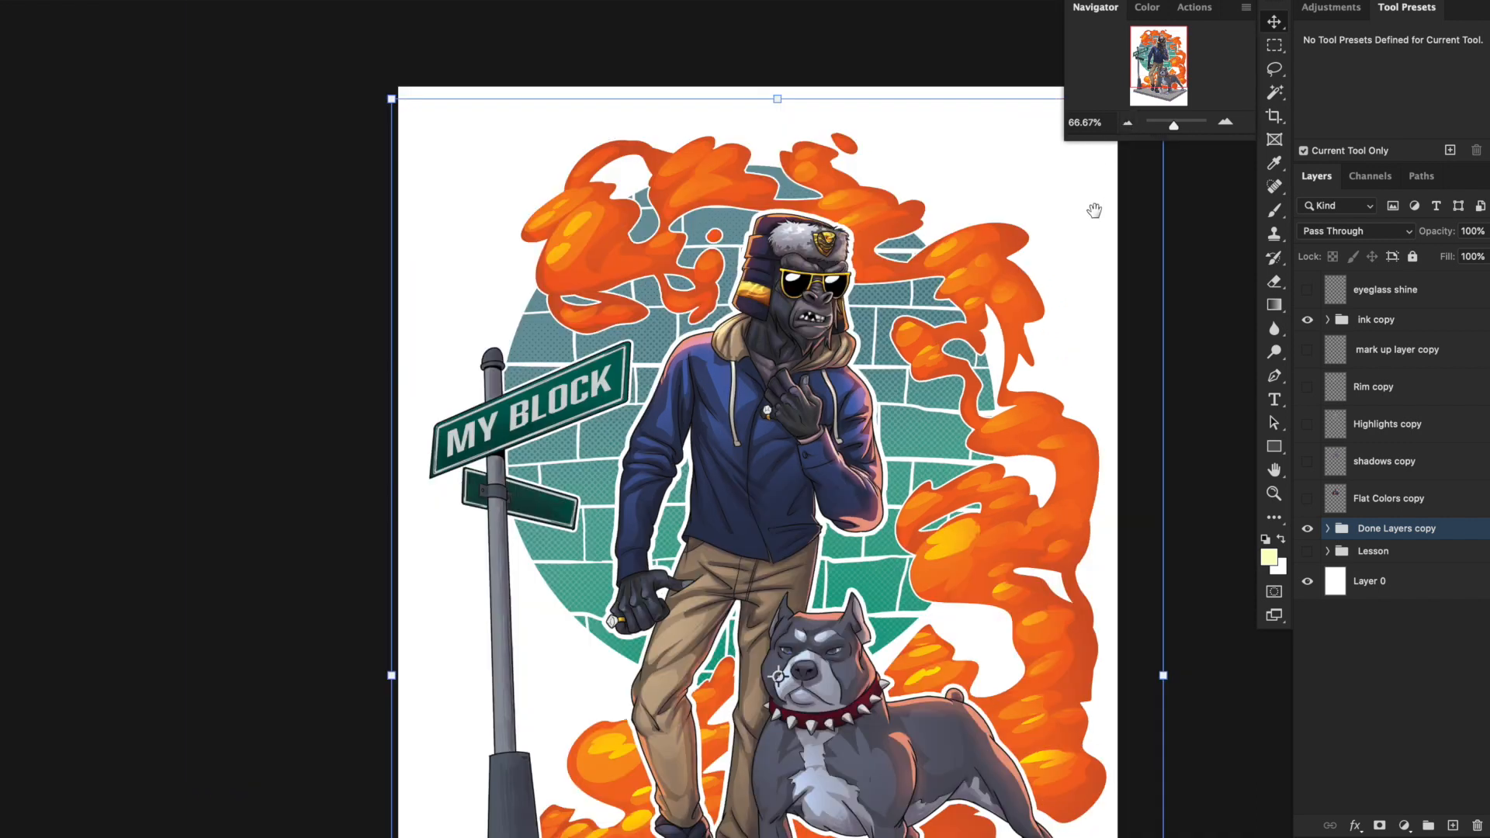
left_click_drag(1175, 127, 1177, 126)
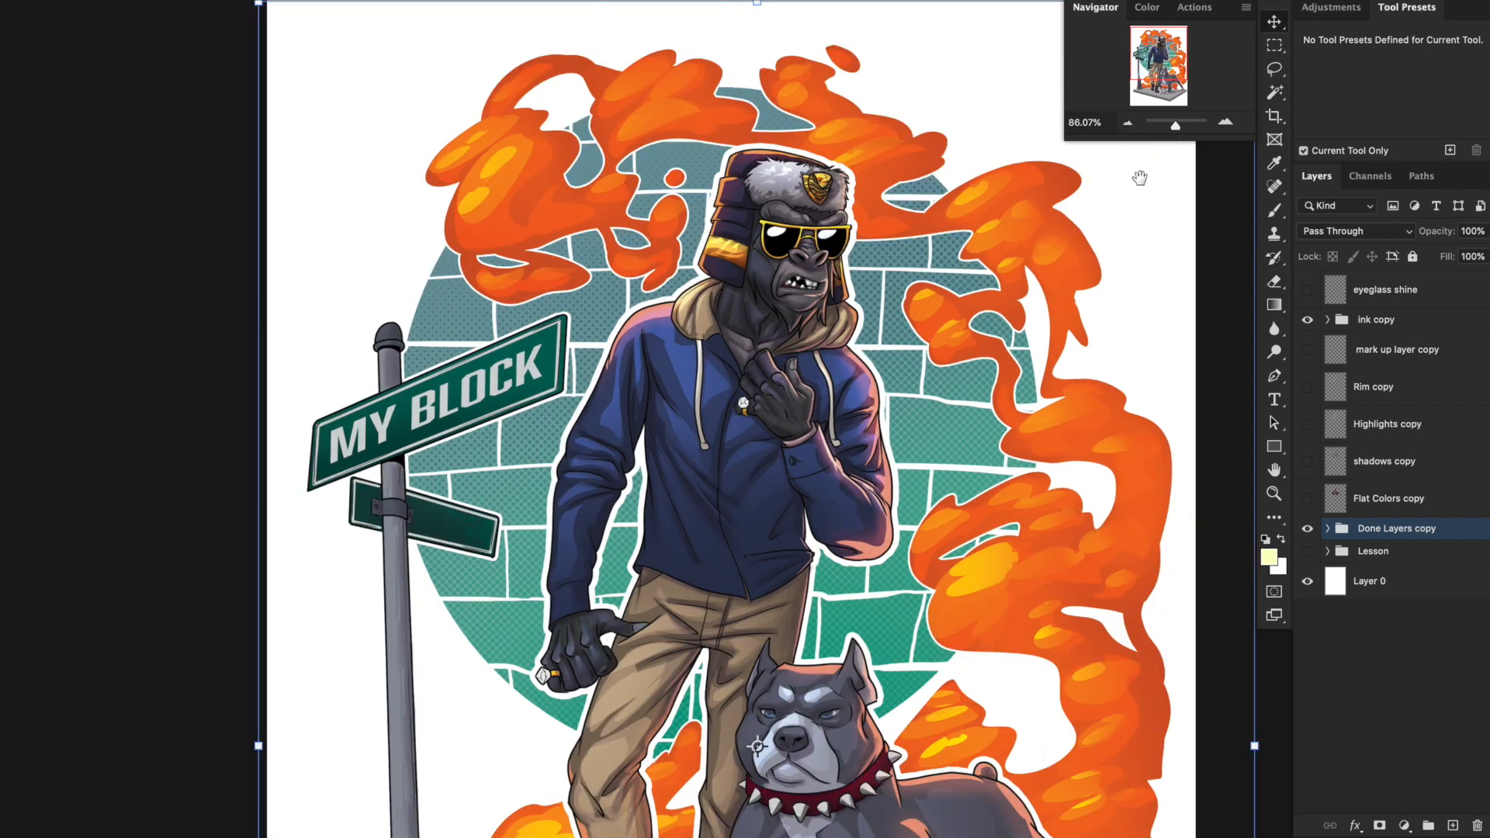
left_click_drag(1080, 274, 1029, 241)
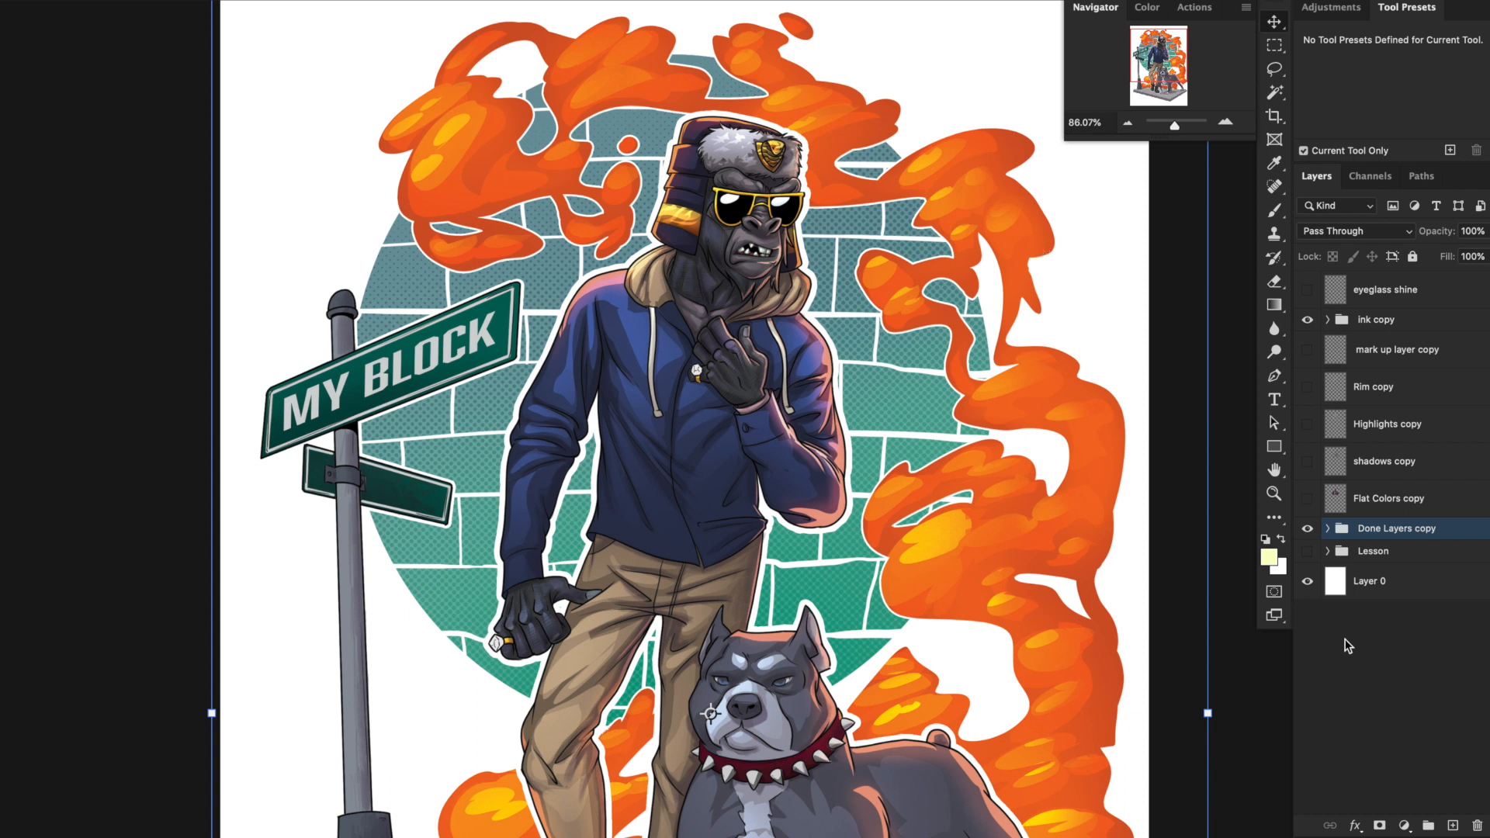
left_click(1127, 124)
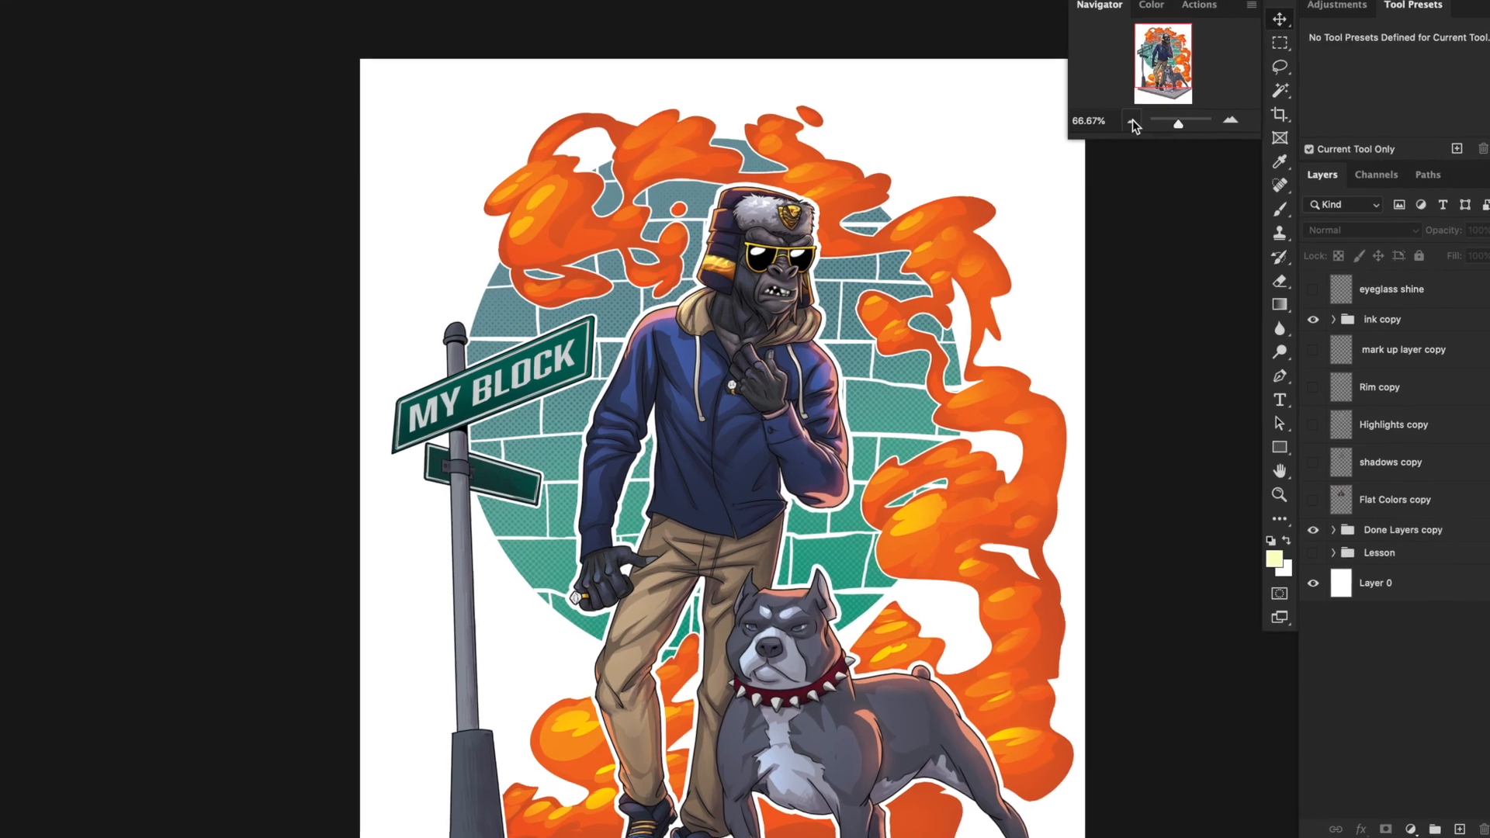